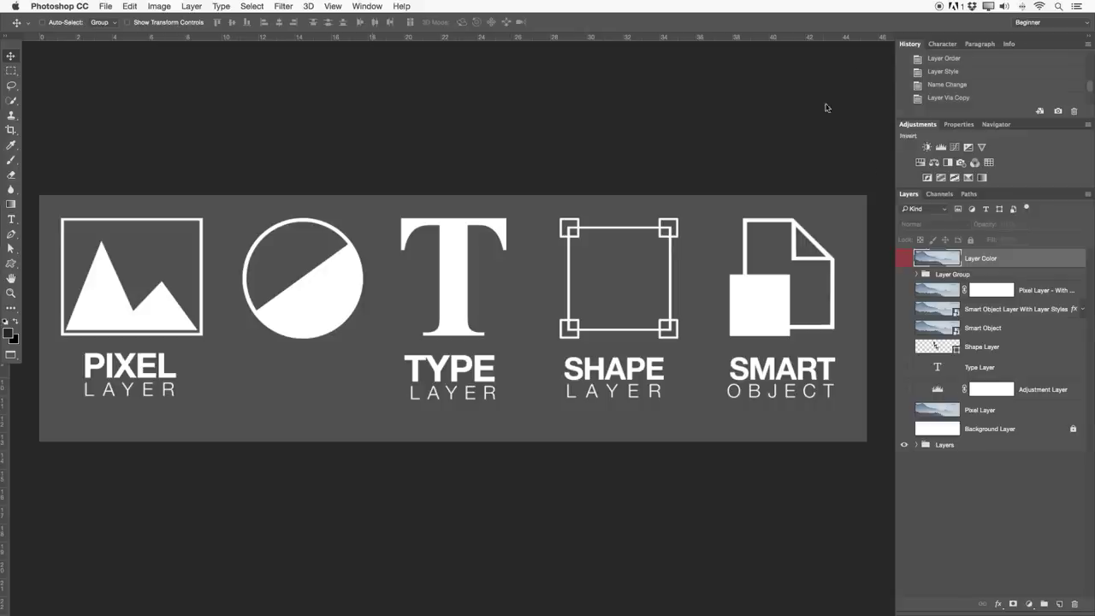
Detach the panel dock, tear off the Layers panel and close the History/Adjustments/Paths group
{"action": "left_click_drag", "start_coordinate": [918, 36], "coordinate": [676, 141]}
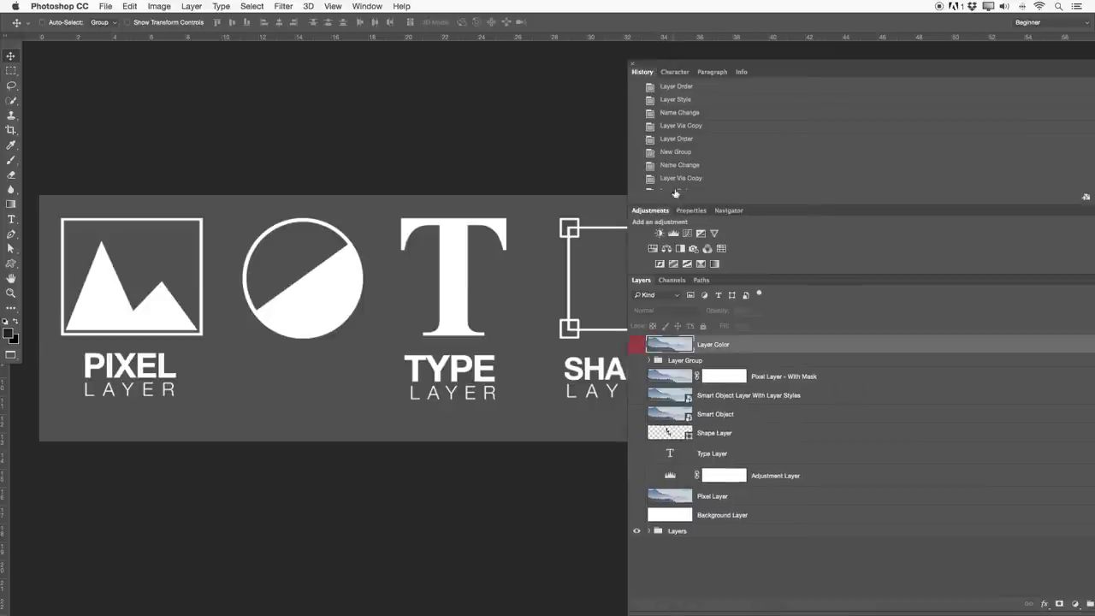
{"action": "left_click_drag", "start_coordinate": [645, 284], "coordinate": [81, 80]}
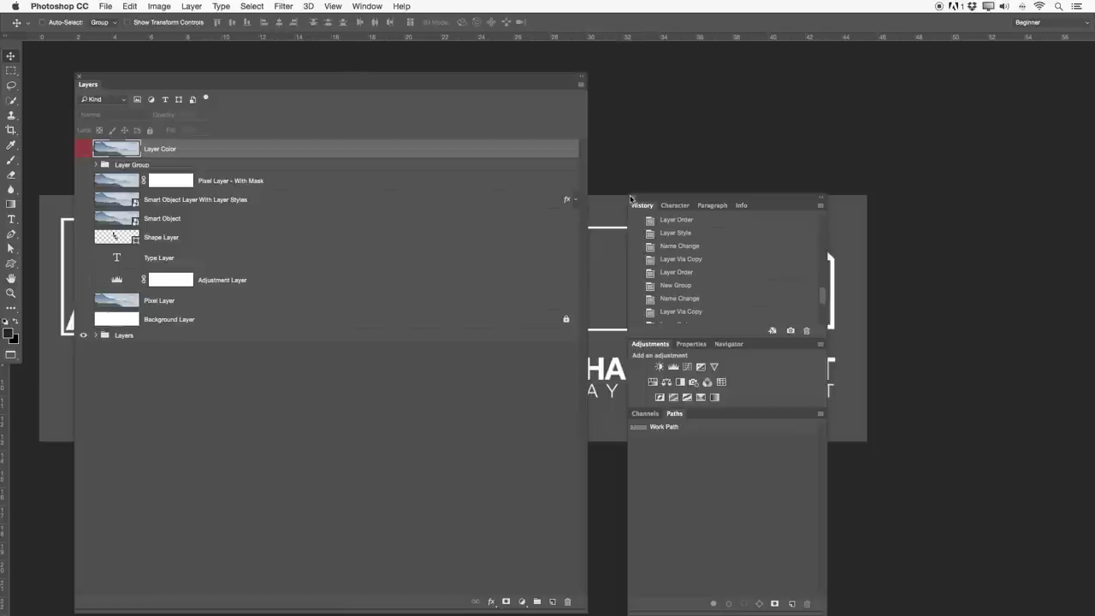
{"action": "left_click", "coordinate": [631, 197]}
Narrow the floating Layers panel and dock it alone at the right edge
{"action": "left_click_drag", "start_coordinate": [586, 601], "coordinate": [299, 450]}
{"action": "left_click_drag", "start_coordinate": [179, 79], "coordinate": [973, 60]}
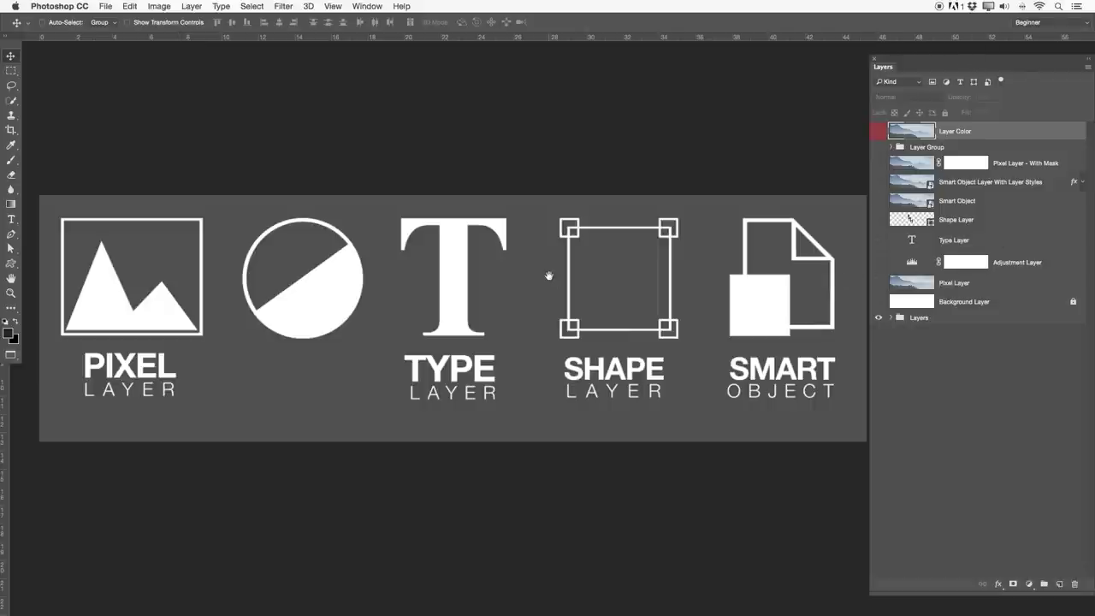
{"action": "left_click_drag", "start_coordinate": [550, 277], "coordinate": [545, 279]}
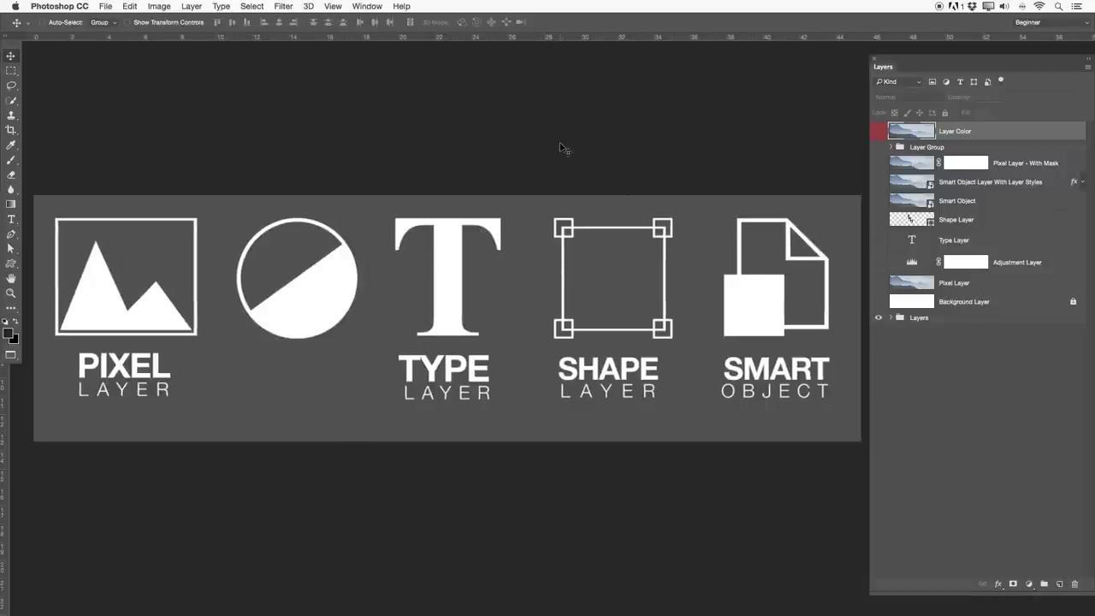
Turn on the hidden adjustment folder inside the Layers group so ADJUSTMENT LAYER appears
{"action": "left_click", "coordinate": [890, 318]}
{"action": "left_click", "coordinate": [878, 369]}
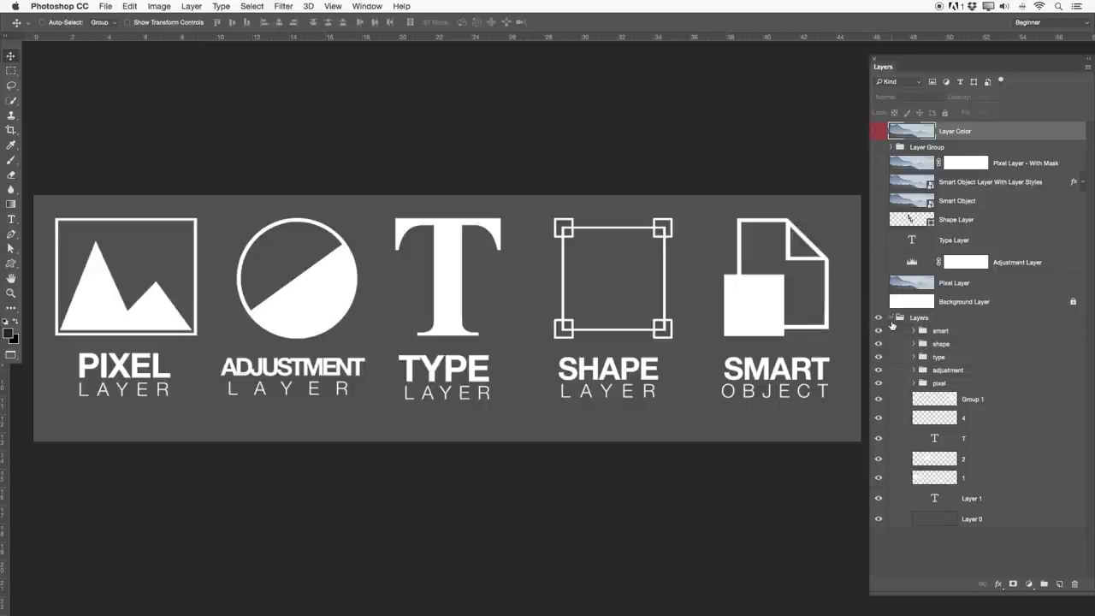
{"action": "left_click", "coordinate": [891, 320]}
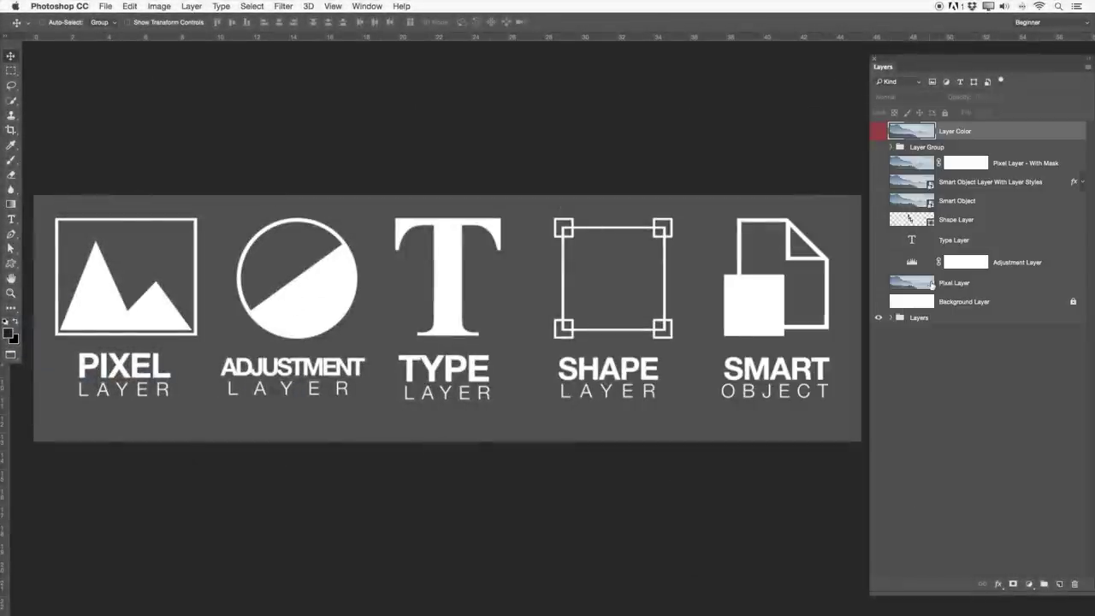
Select Pixel Layer and toggle its visibility to preview the mountain photo
{"action": "left_click", "coordinate": [928, 283]}
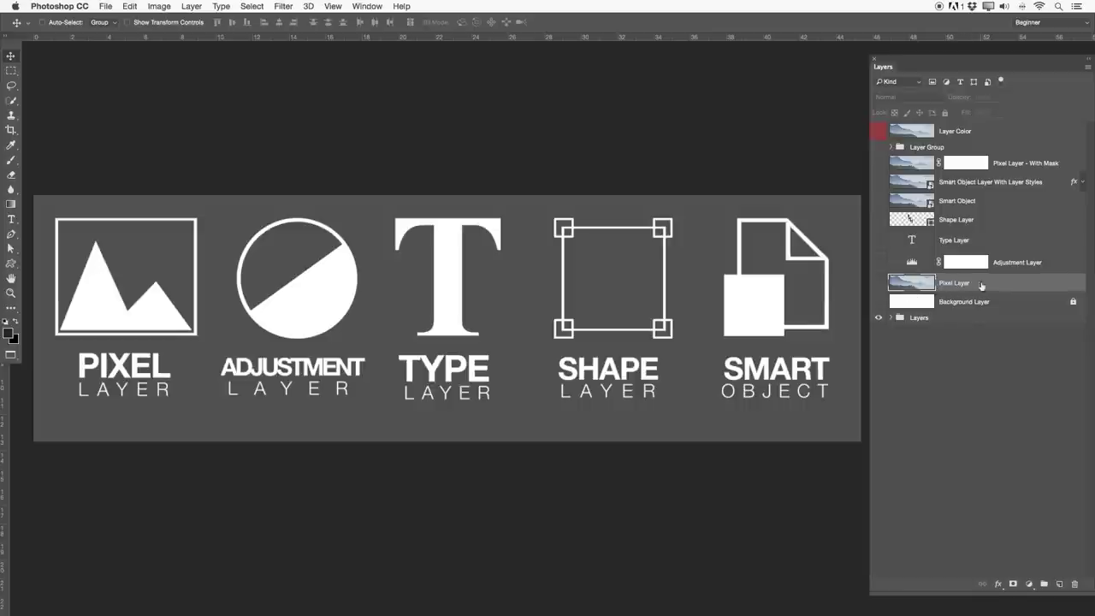
{"action": "left_click", "coordinate": [878, 283]}
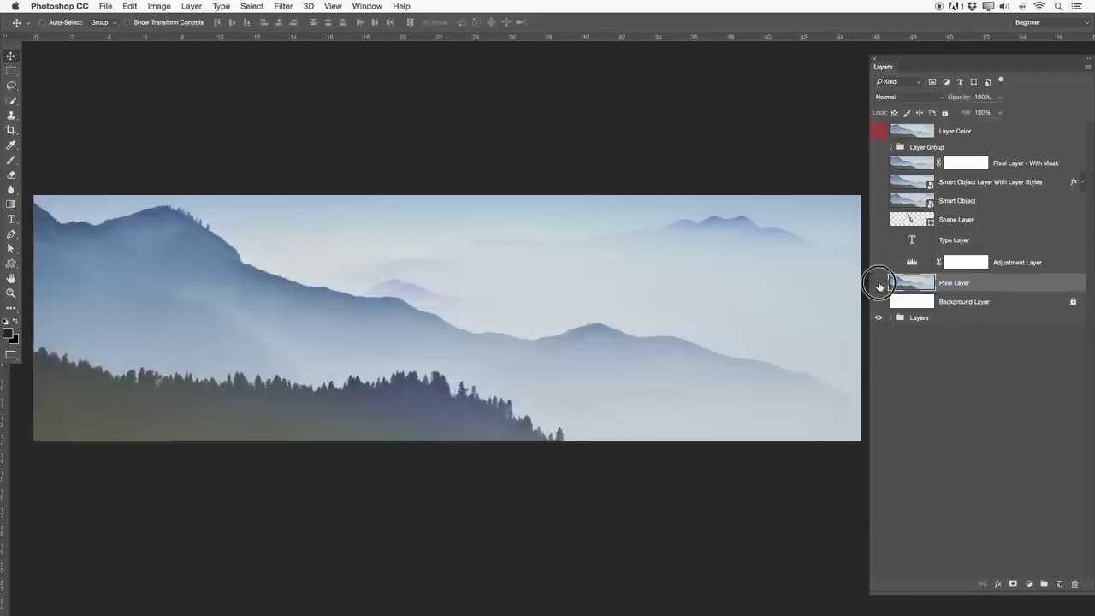
{"action": "left_click", "coordinate": [878, 283]}
{"action": "left_click", "coordinate": [878, 283]}
{"action": "left_click", "coordinate": [878, 283]}
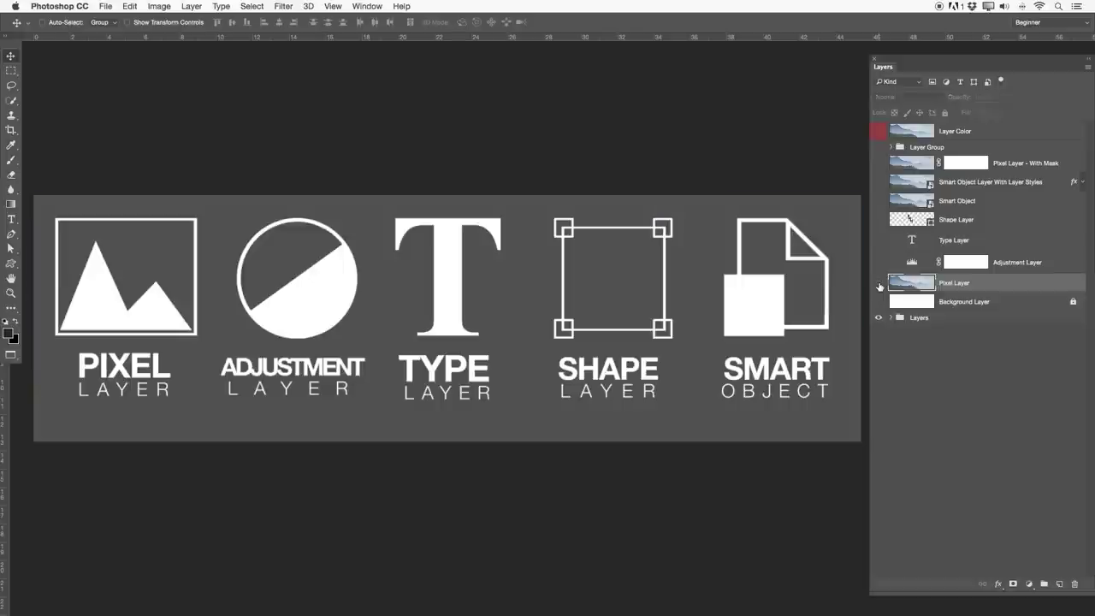
Select the Background Layer and toggle its visibility on and off to preview the white background
{"action": "left_click", "coordinate": [963, 302]}
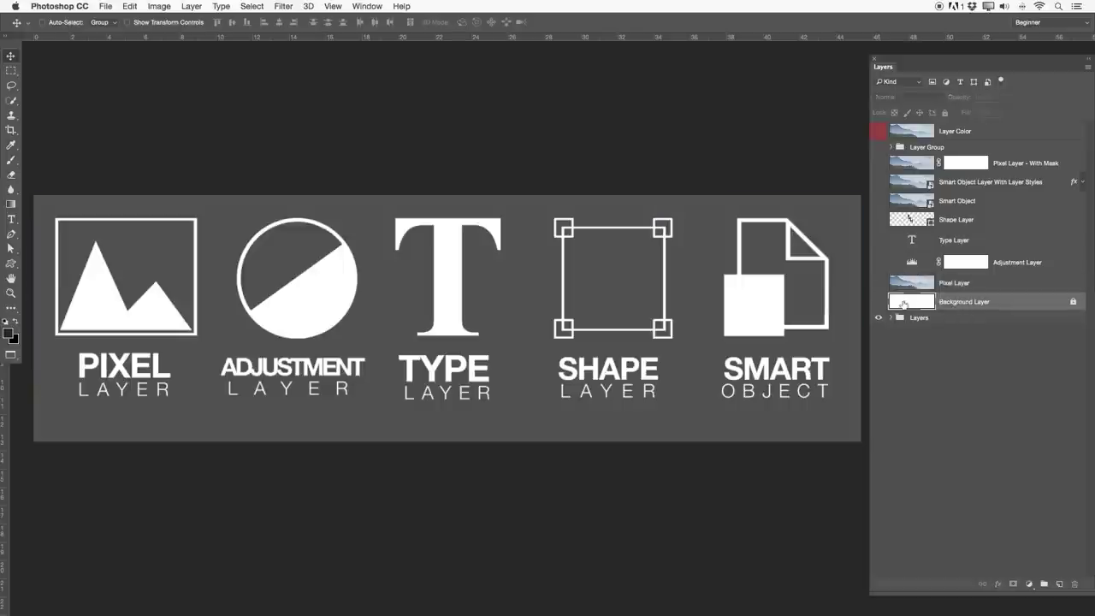
{"action": "left_click", "coordinate": [879, 302]}
{"action": "left_click", "coordinate": [879, 302]}
{"action": "left_click", "coordinate": [879, 301]}
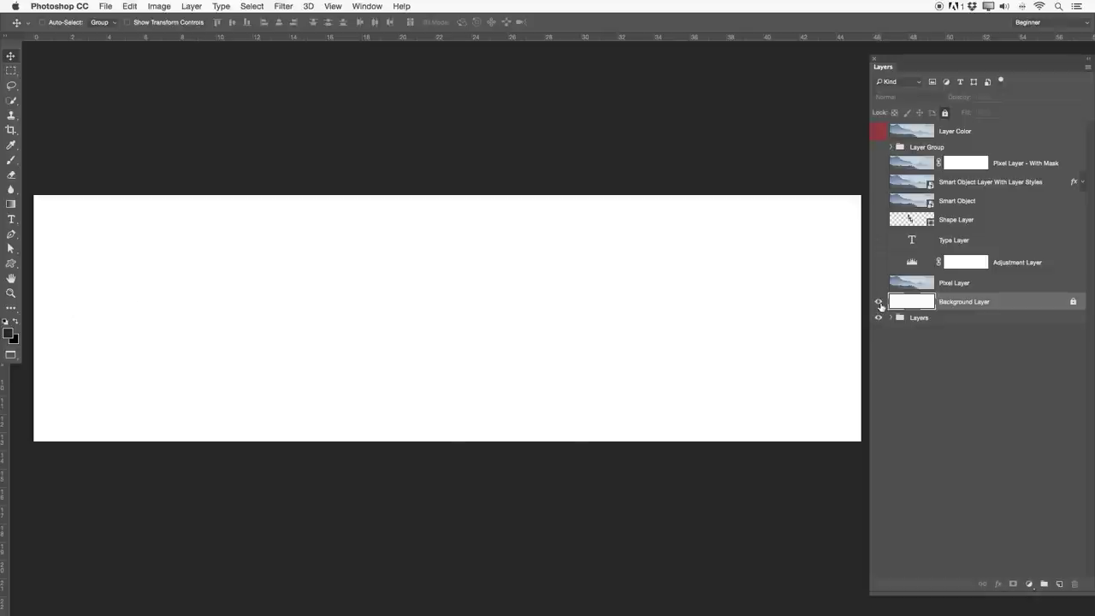
{"action": "left_click", "coordinate": [879, 301]}
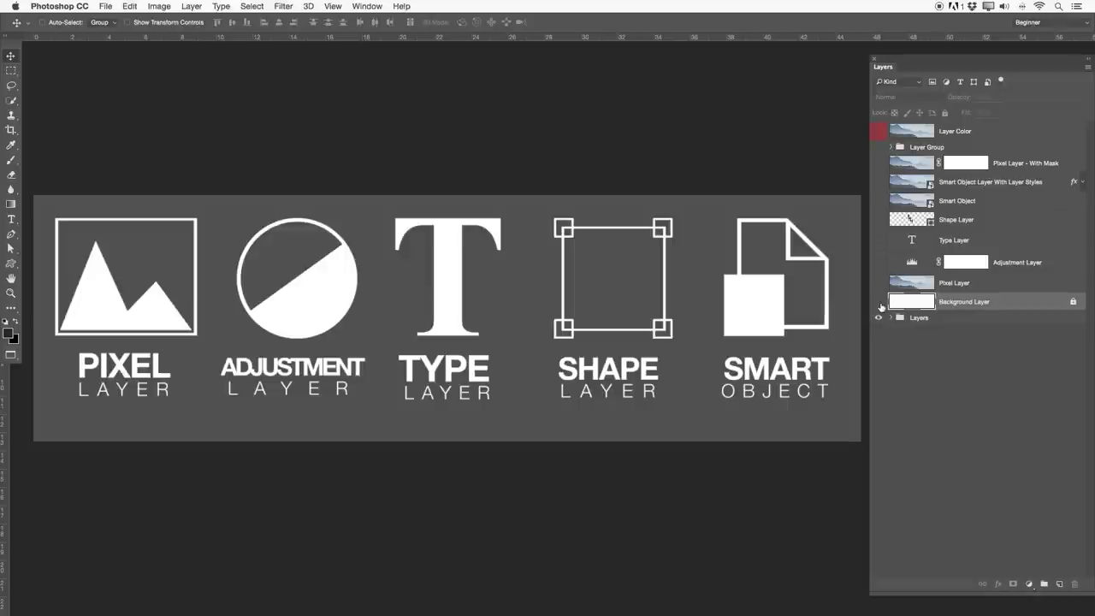
{"action": "left_click", "coordinate": [879, 302]}
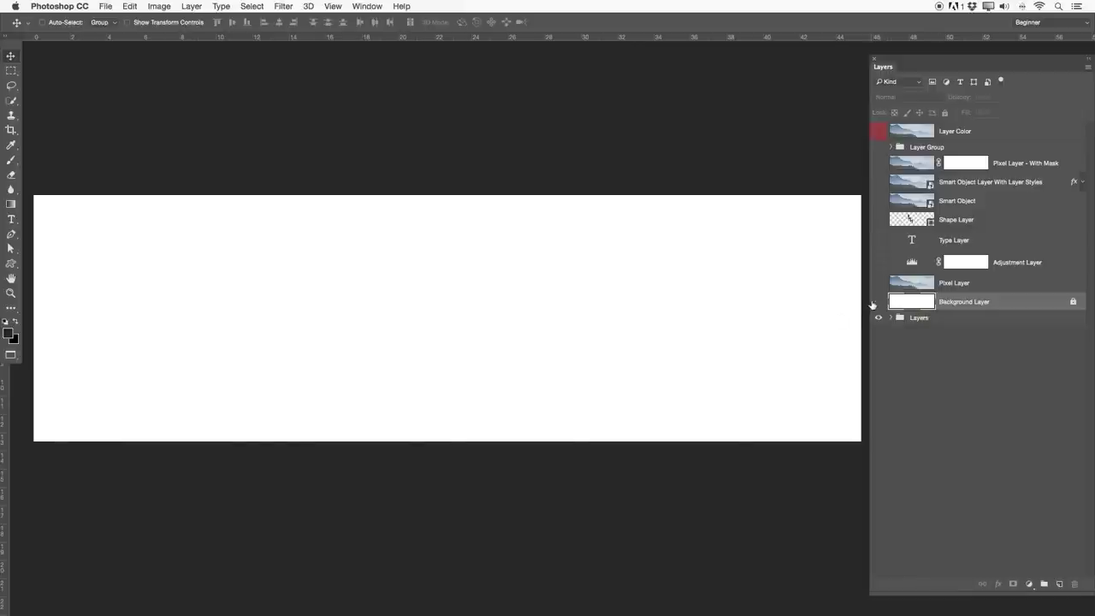
{"action": "left_click", "coordinate": [878, 302]}
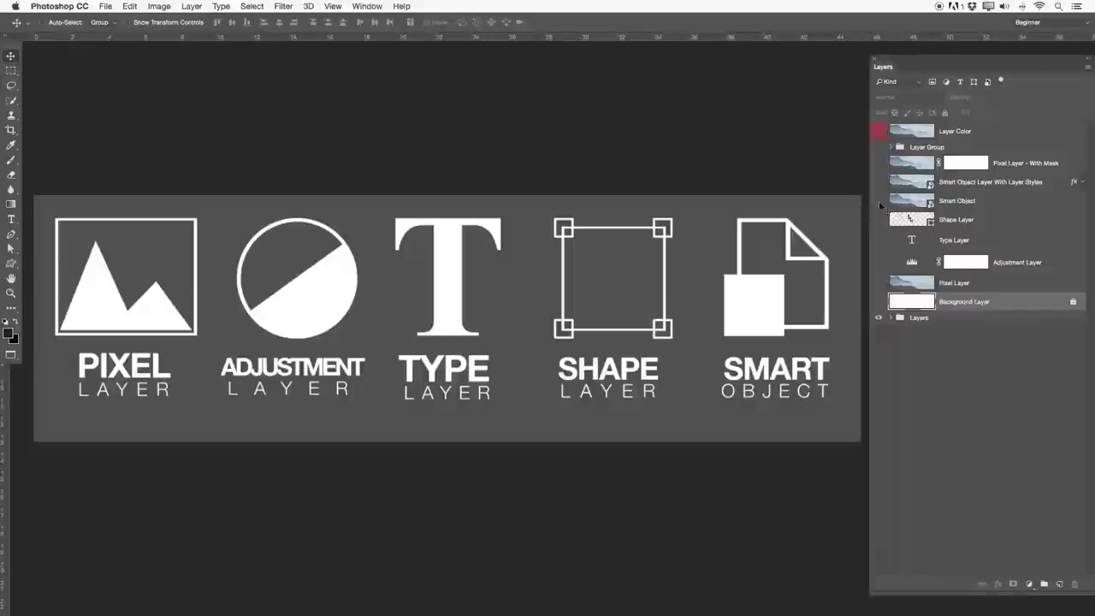
{"action": "left_click", "coordinate": [898, 265]}
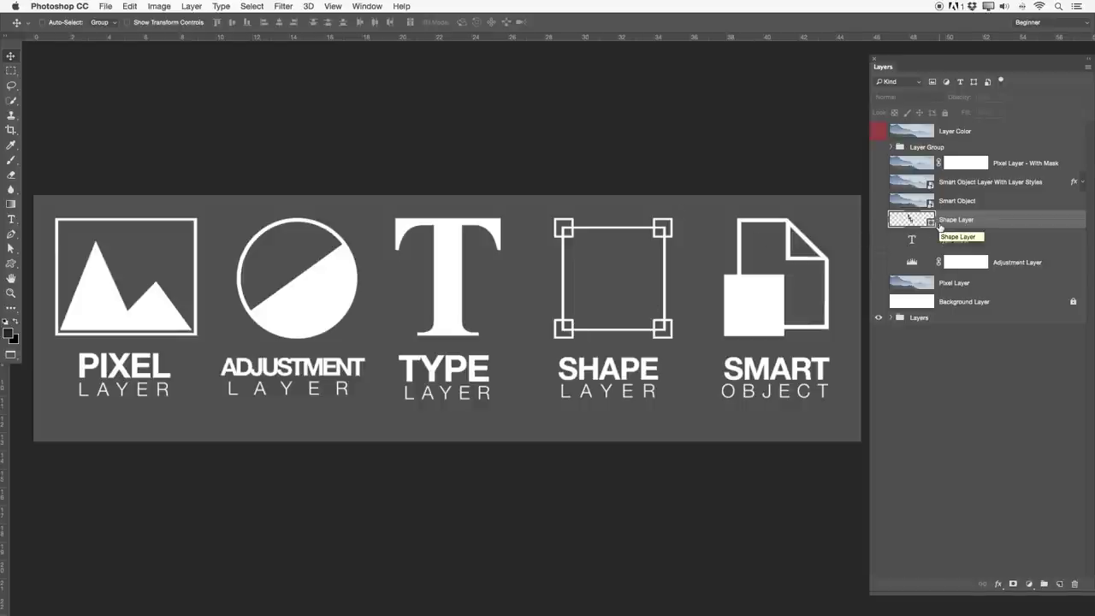
{"action": "left_click", "coordinate": [877, 220]}
{"action": "left_click", "coordinate": [877, 220]}
{"action": "left_click", "coordinate": [877, 221]}
{"action": "left_click", "coordinate": [878, 220]}
{"action": "left_click", "coordinate": [878, 221], "text": "alt"}
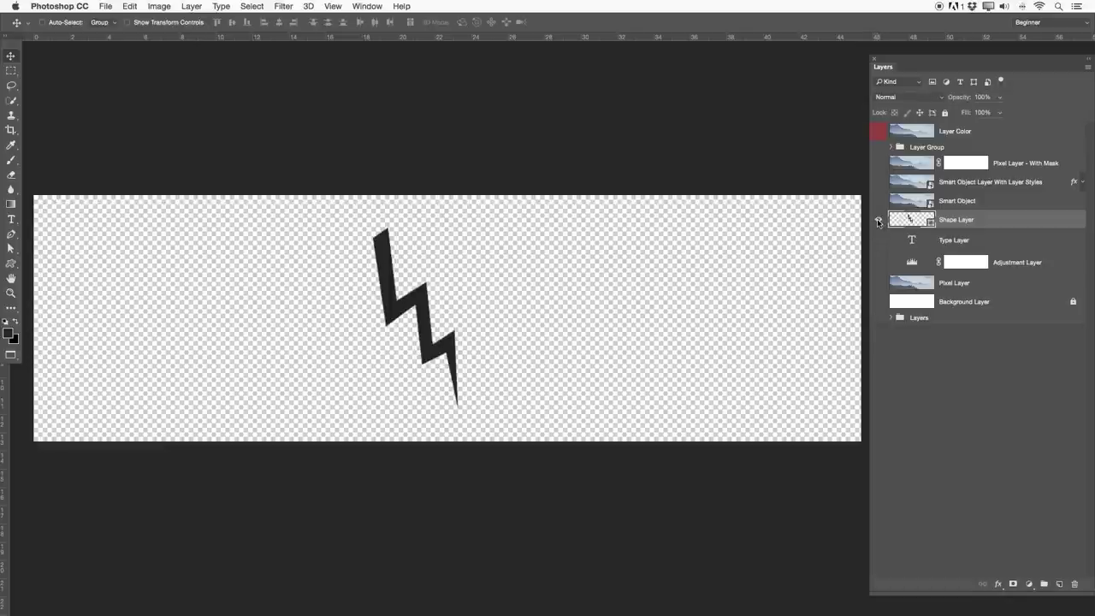
{"action": "left_click", "coordinate": [877, 221]}
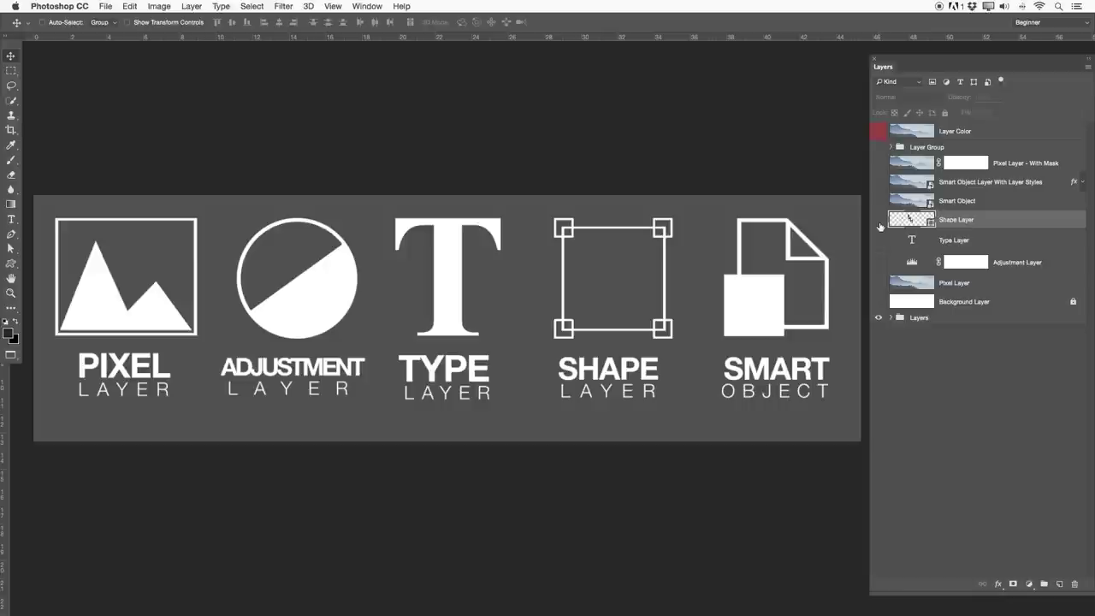
{"action": "left_click", "coordinate": [990, 202]}
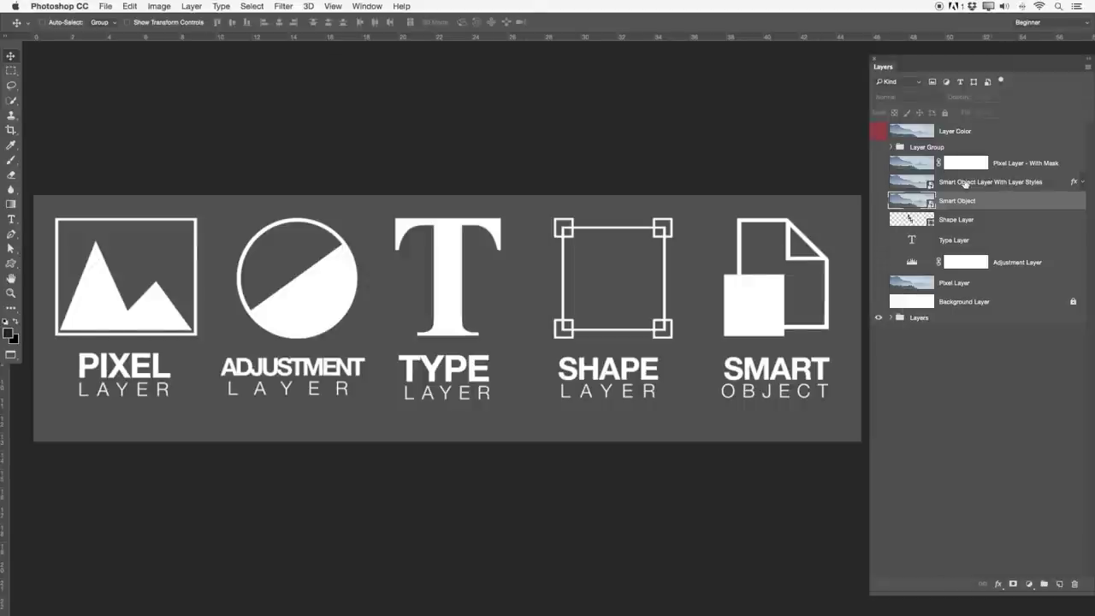
{"action": "left_click", "coordinate": [1082, 184]}
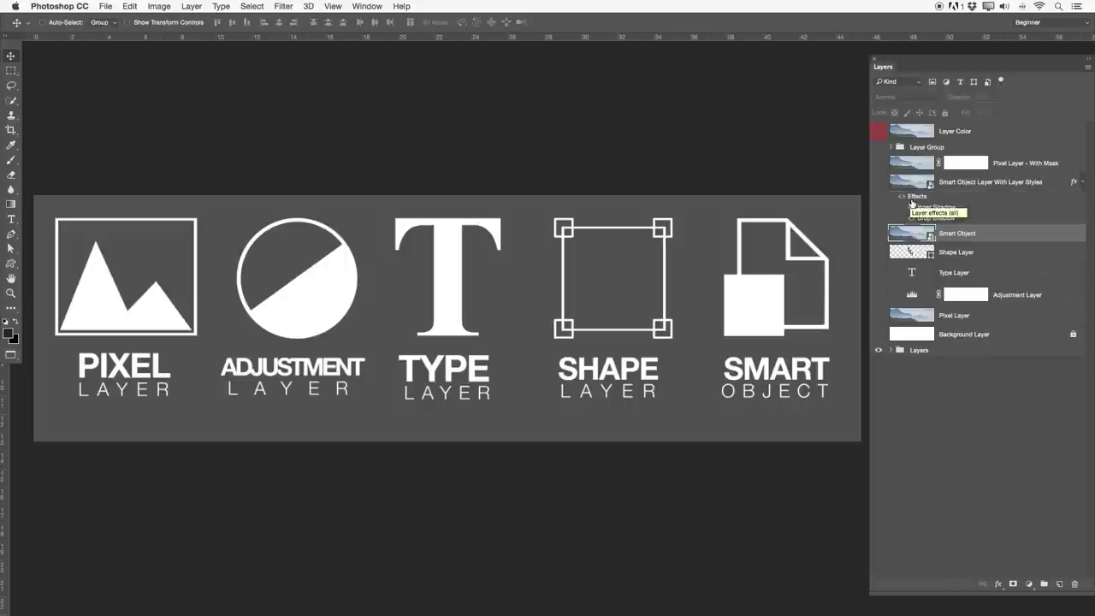
Collapse the smart object's effects list and preview, then hide, the Pixel Layer - With Mask photo
{"action": "left_click", "coordinate": [1081, 183]}
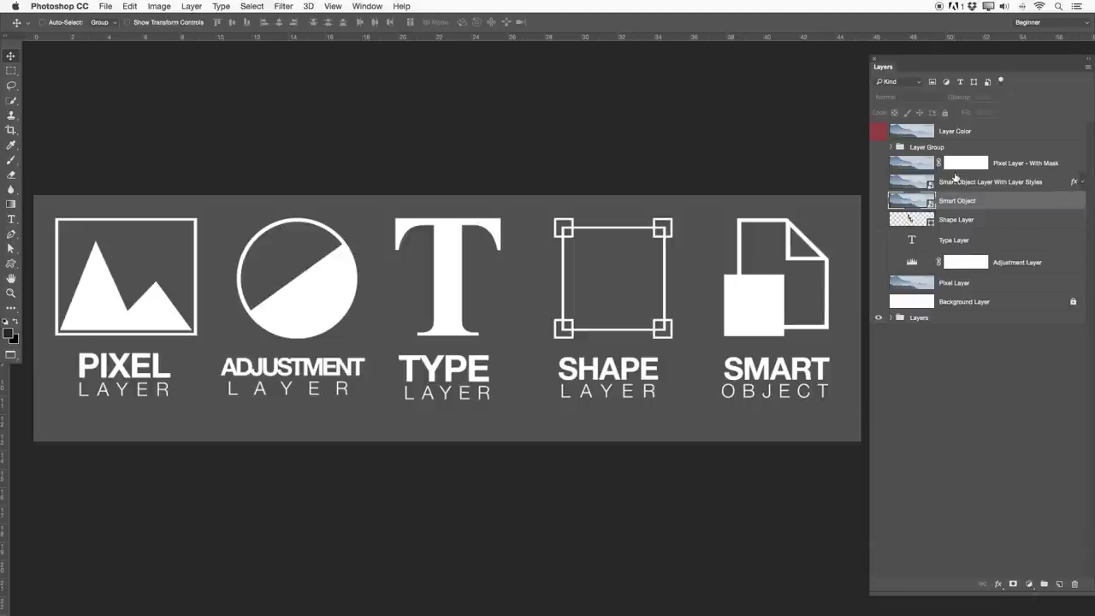
{"action": "left_click", "coordinate": [876, 167]}
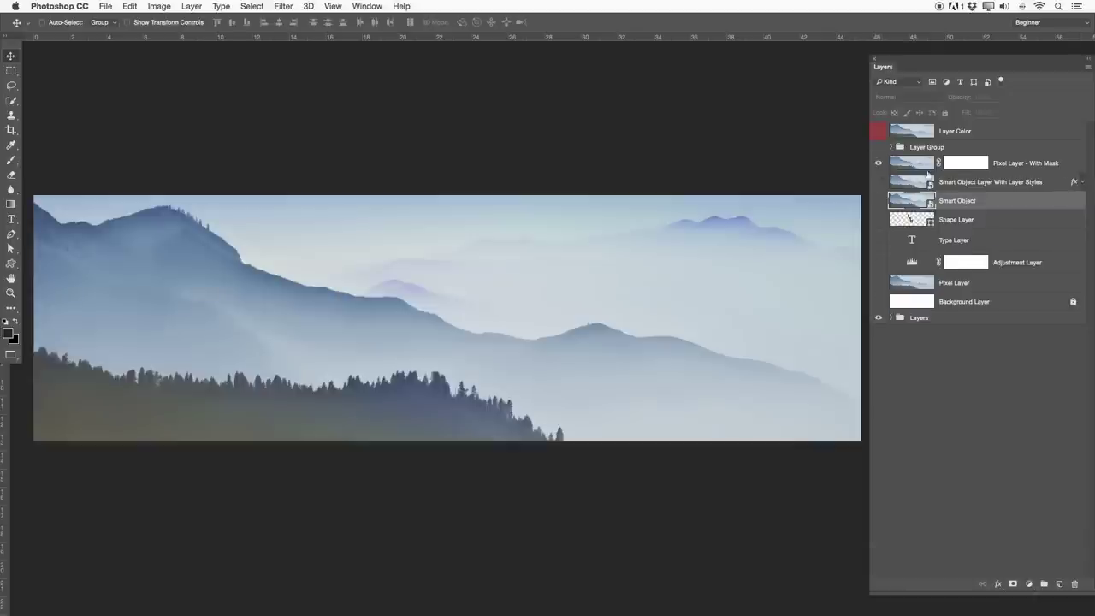
{"action": "left_click", "coordinate": [1013, 166]}
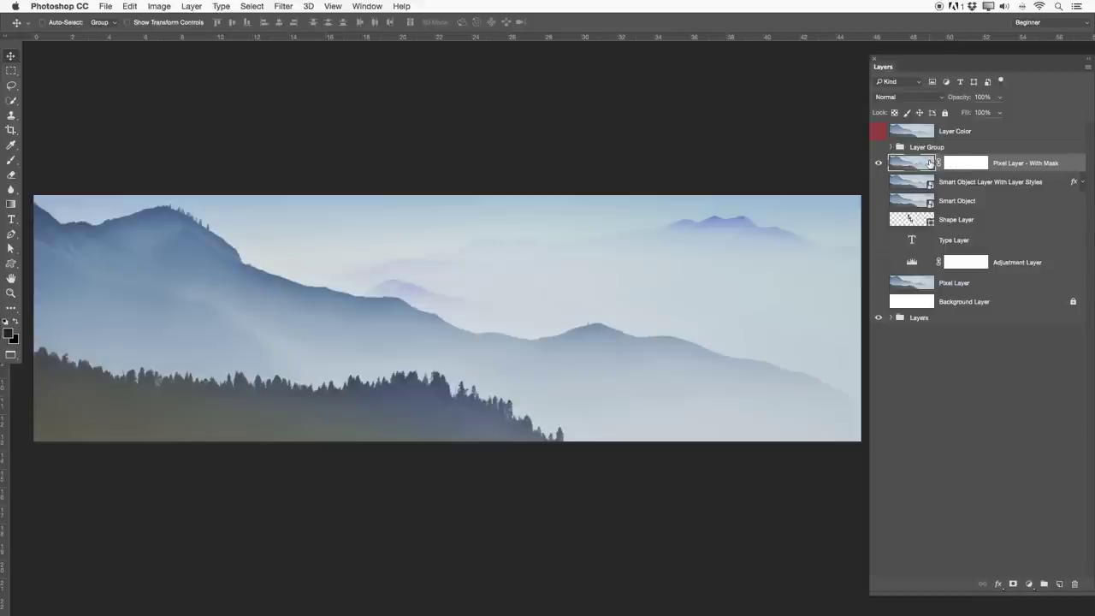
{"action": "left_click", "coordinate": [878, 162]}
Make the Layer Group visible and select the Layer Color layer
{"action": "left_click", "coordinate": [903, 153]}
{"action": "left_click", "coordinate": [877, 147]}
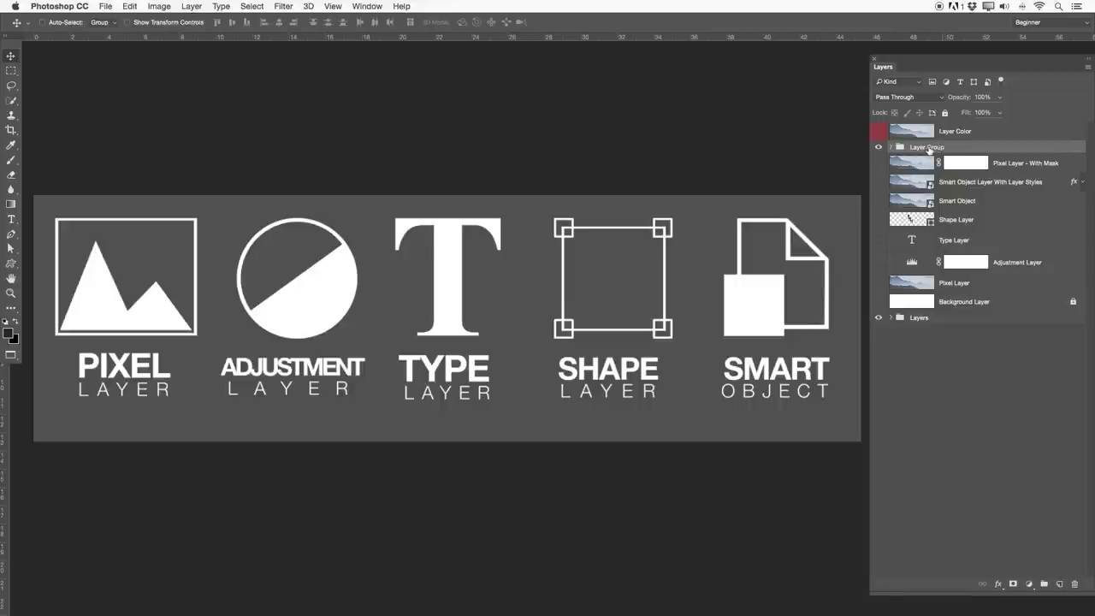
{"action": "left_click", "coordinate": [892, 149]}
{"action": "left_click", "coordinate": [890, 126]}
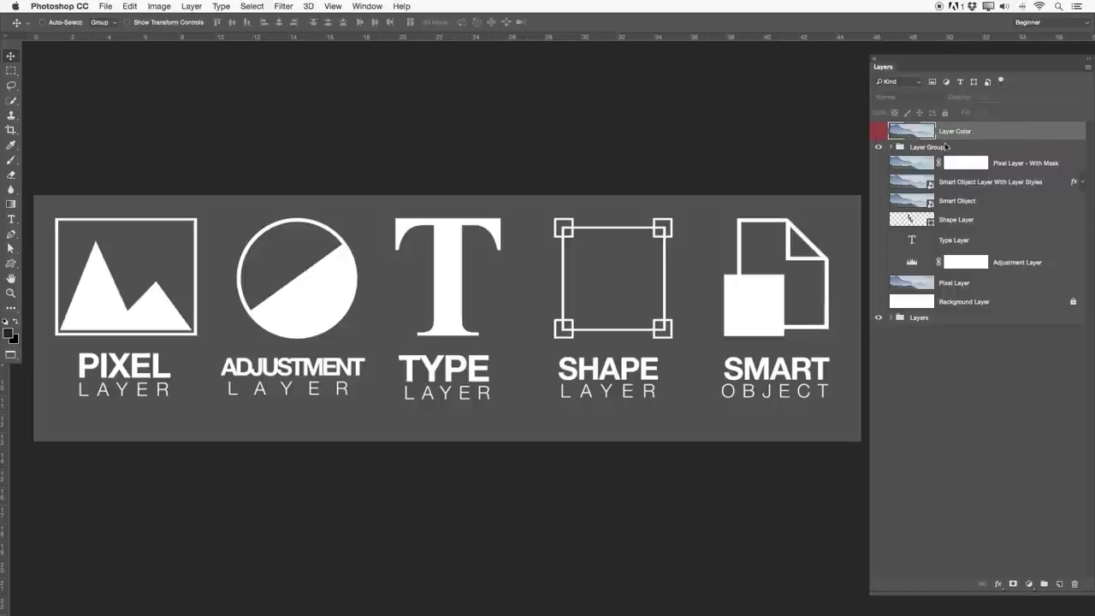
Float and widen the Layers panel over the canvas, then turn on every layer including Layer Color
{"action": "left_click", "coordinate": [879, 129]}
{"action": "left_click", "coordinate": [878, 129]}
{"action": "left_click_drag", "start_coordinate": [908, 65], "coordinate": [368, 59]}
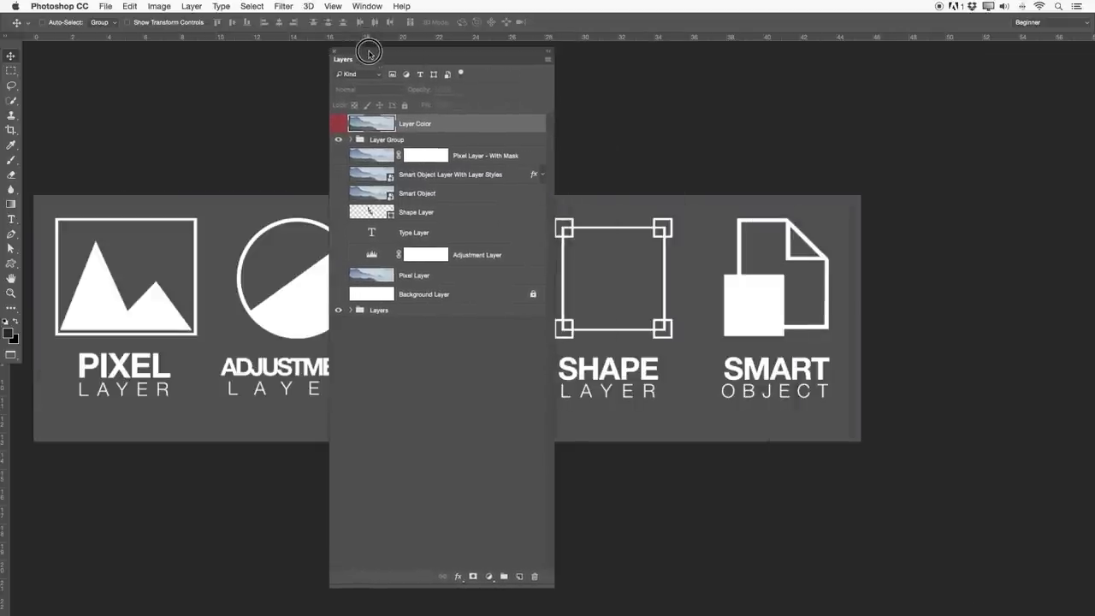
{"action": "left_click_drag", "start_coordinate": [555, 586], "coordinate": [823, 579]}
{"action": "left_click_drag", "start_coordinate": [538, 54], "coordinate": [543, 62]}
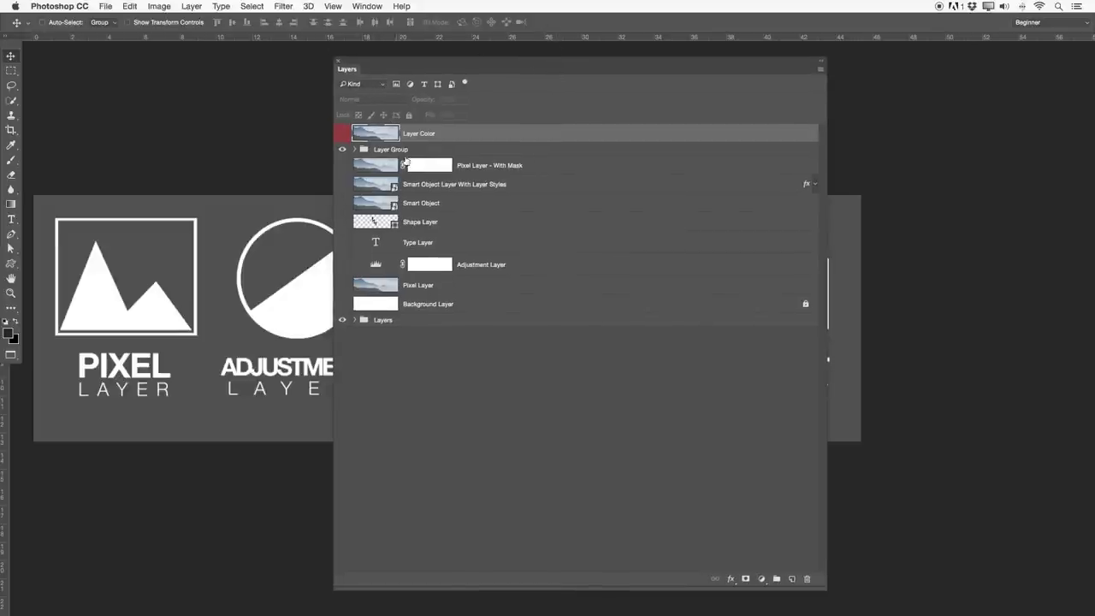
{"action": "left_click_drag", "start_coordinate": [344, 168], "coordinate": [343, 314]}
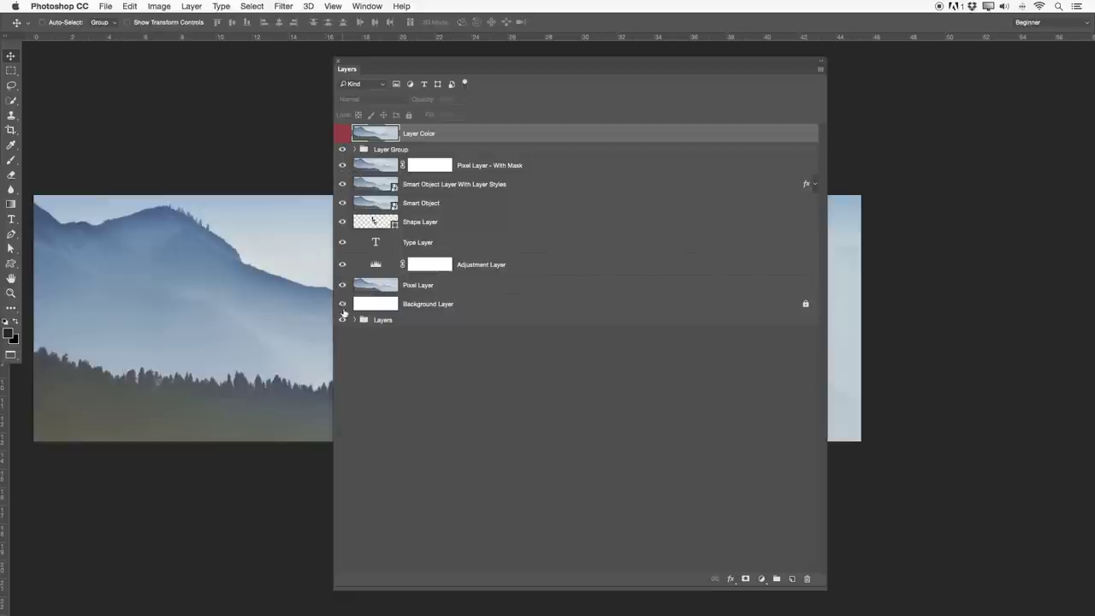
{"action": "left_click", "coordinate": [342, 133]}
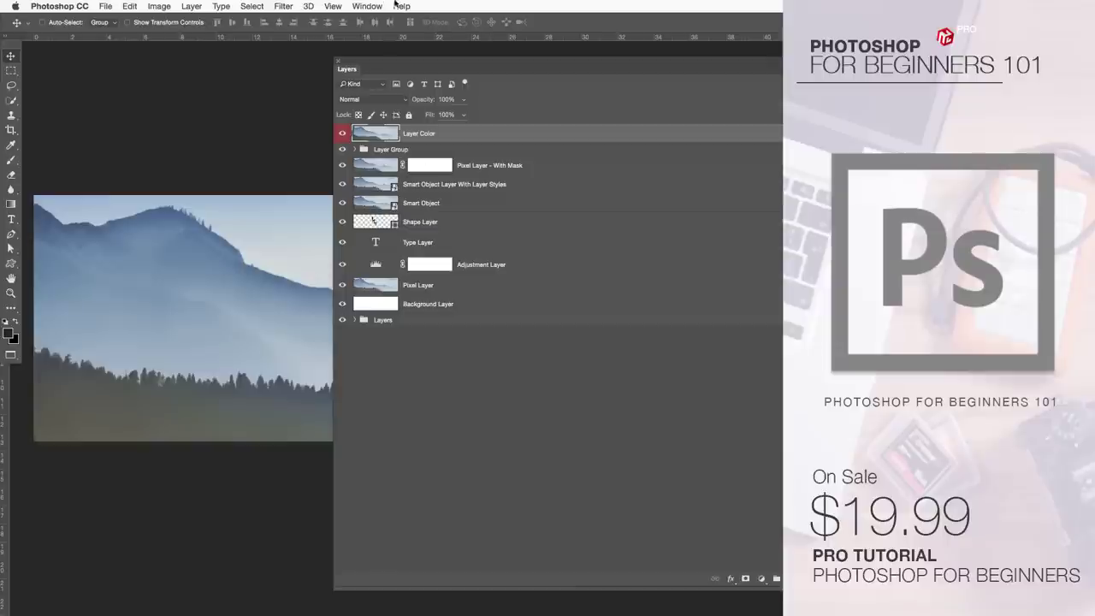
Filter the layer list by Name using the text 'type'
{"action": "left_click", "coordinate": [372, 84]}
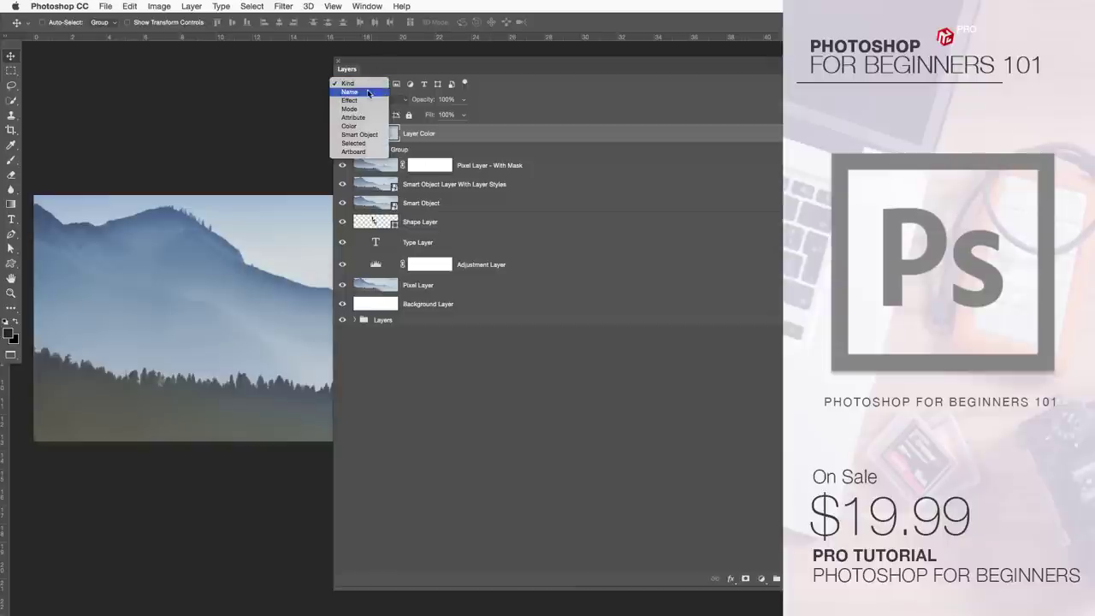
{"action": "left_click", "coordinate": [368, 93]}
{"action": "left_click", "coordinate": [420, 83]}
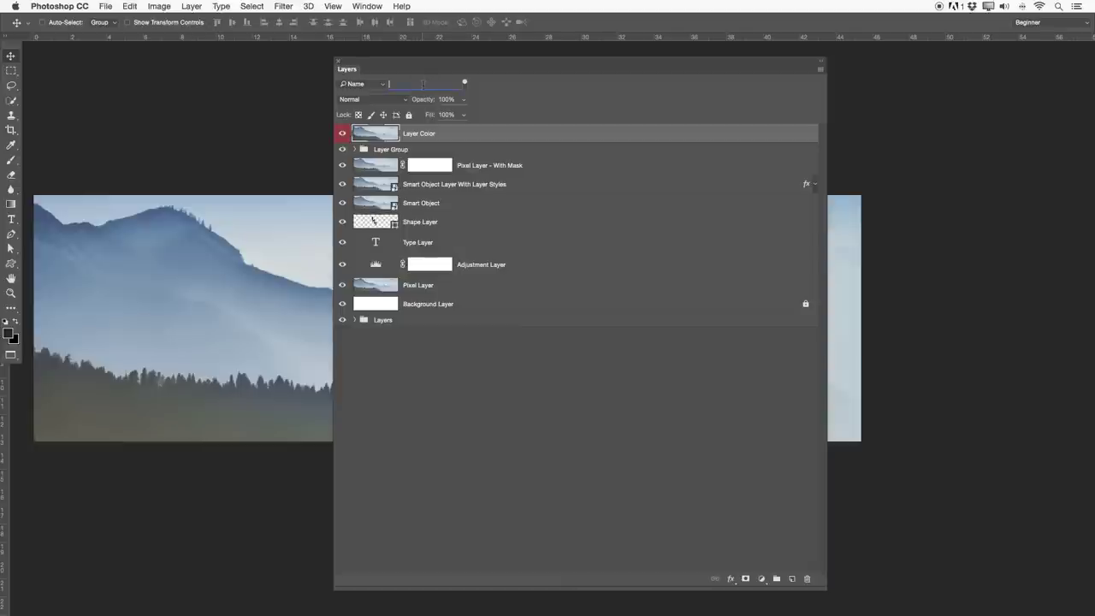
{"action": "type", "text": "ty"}
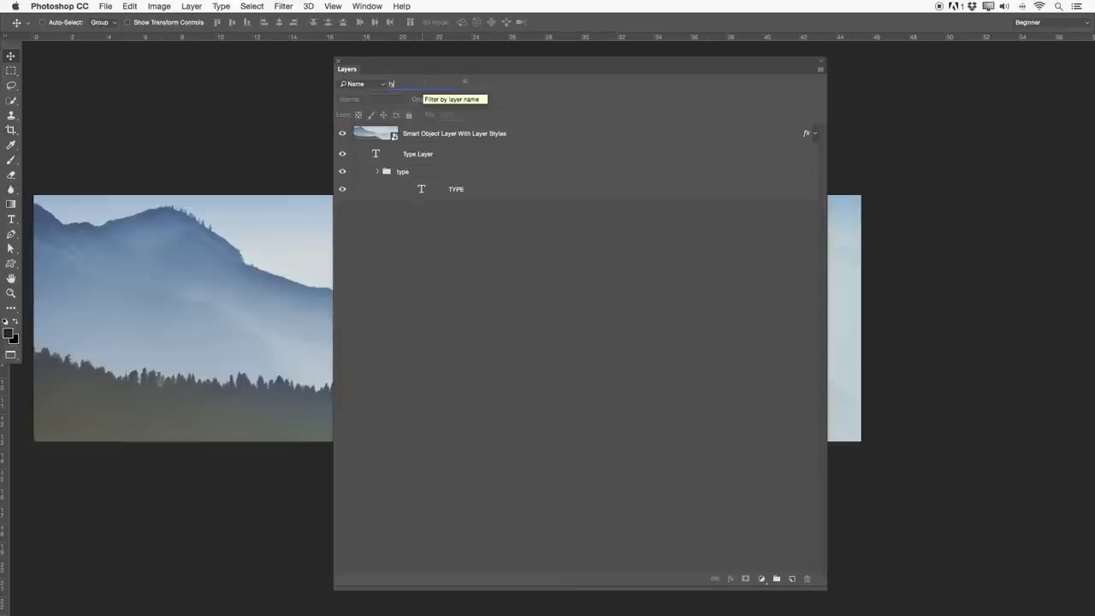
{"action": "type", "text": "pe"}
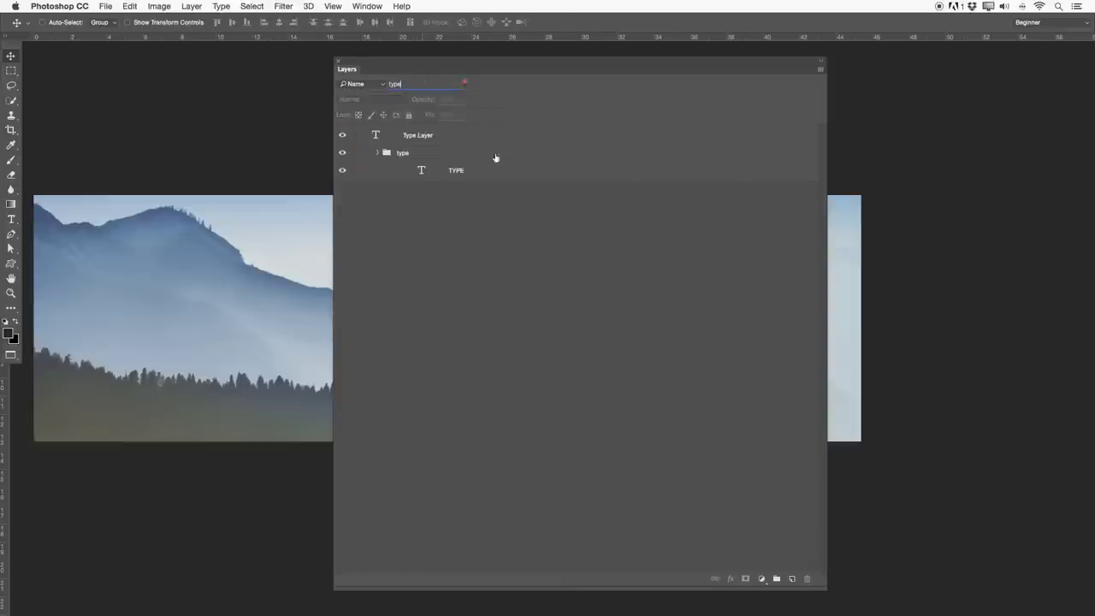
{"action": "left_click_drag", "start_coordinate": [402, 84], "coordinate": [380, 84]}
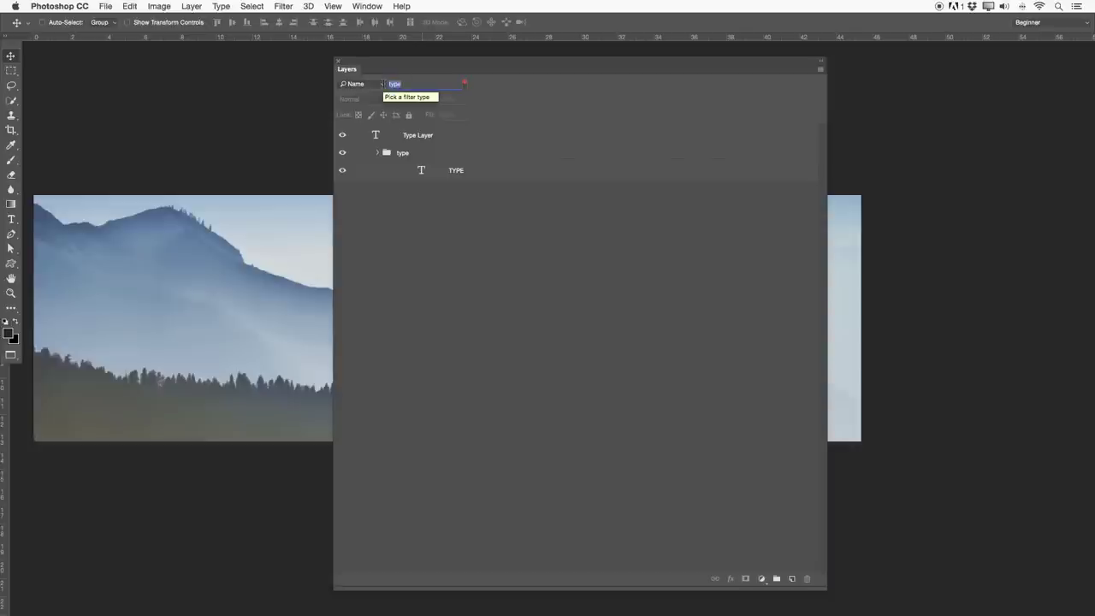
Toggle layer filtering off and on, then clear 'type' from the name filter
{"action": "left_click", "coordinate": [383, 85]}
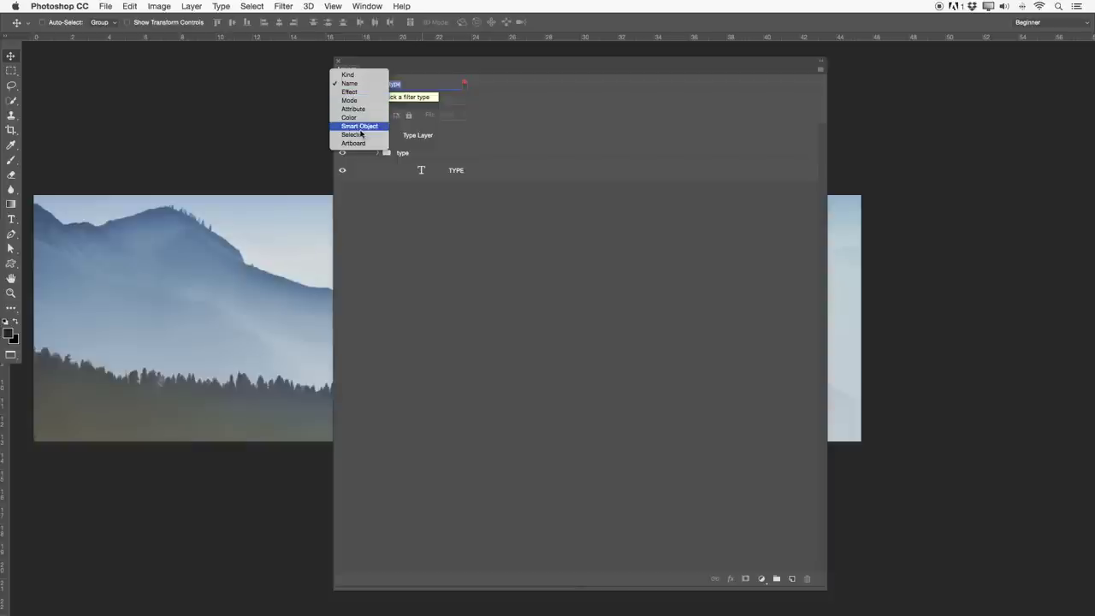
{"action": "left_click", "coordinate": [405, 80]}
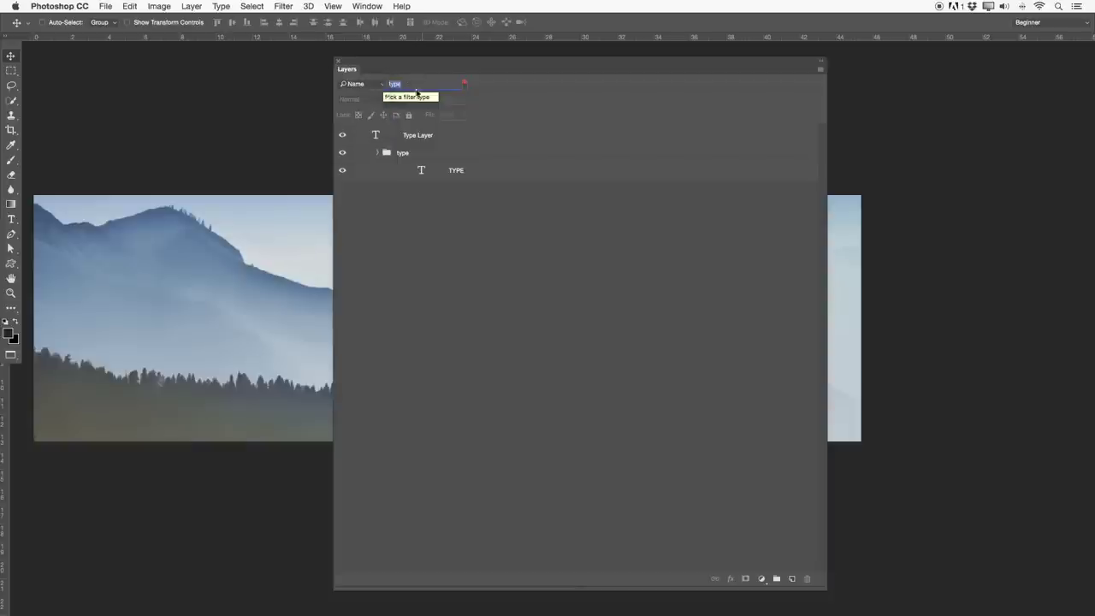
{"action": "left_click", "coordinate": [464, 85]}
{"action": "left_click", "coordinate": [464, 86]}
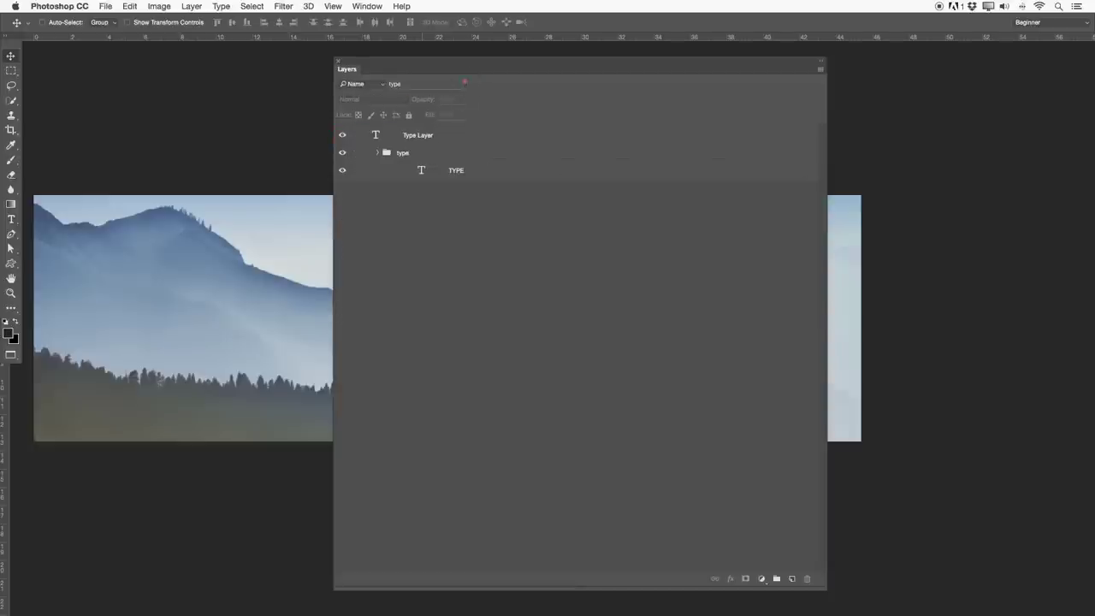
{"action": "left_click", "coordinate": [383, 84]}
{"action": "key", "text": "BackSpace"}
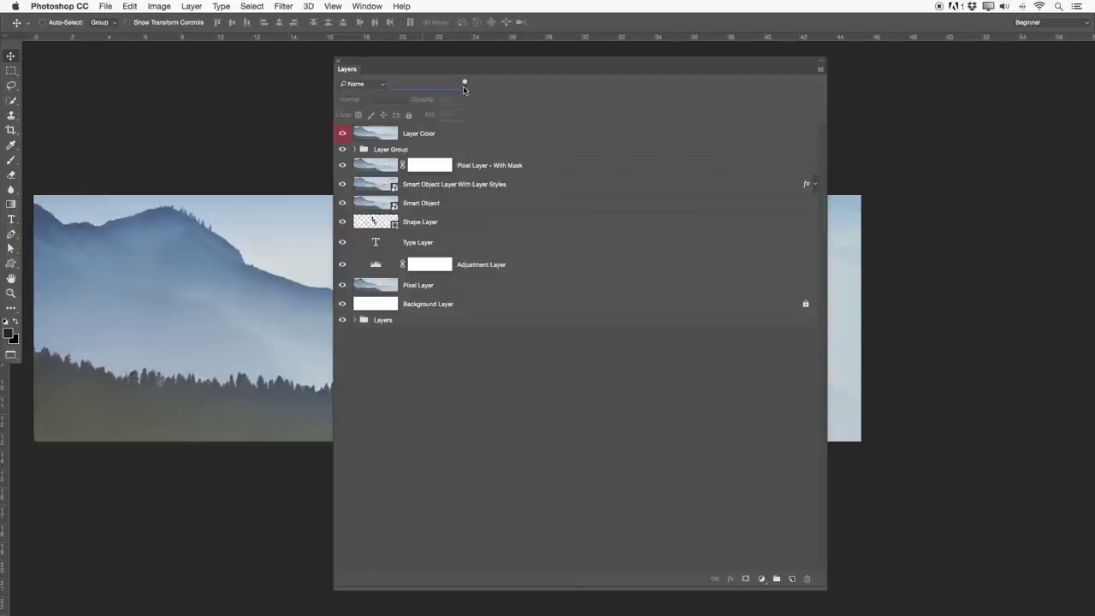
Change the layer filter type from Name to Kind
{"action": "left_click", "coordinate": [381, 83]}
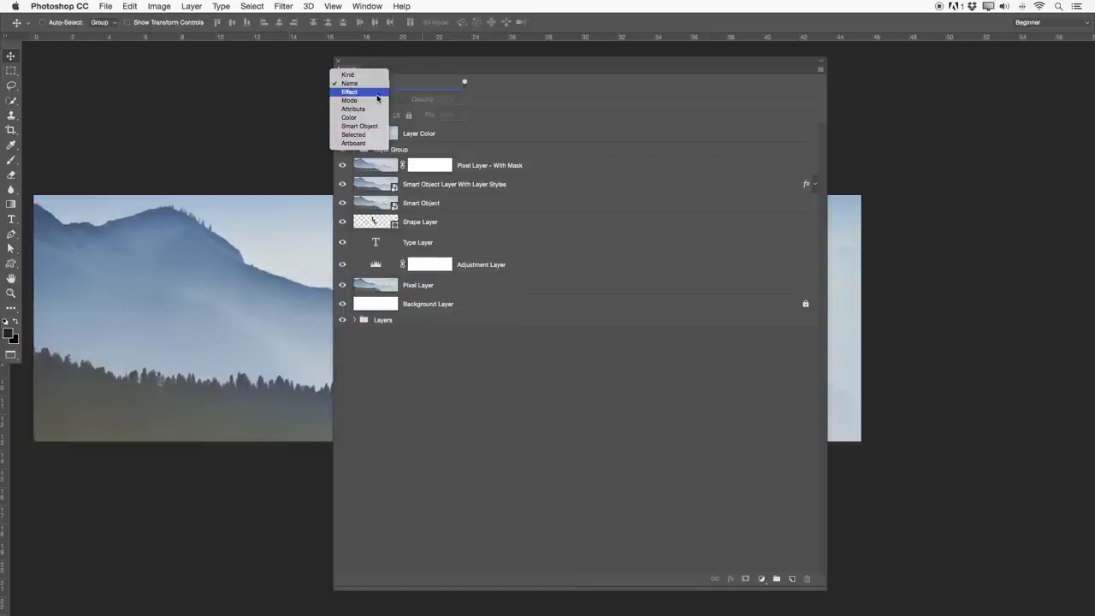
{"action": "left_click", "coordinate": [380, 84]}
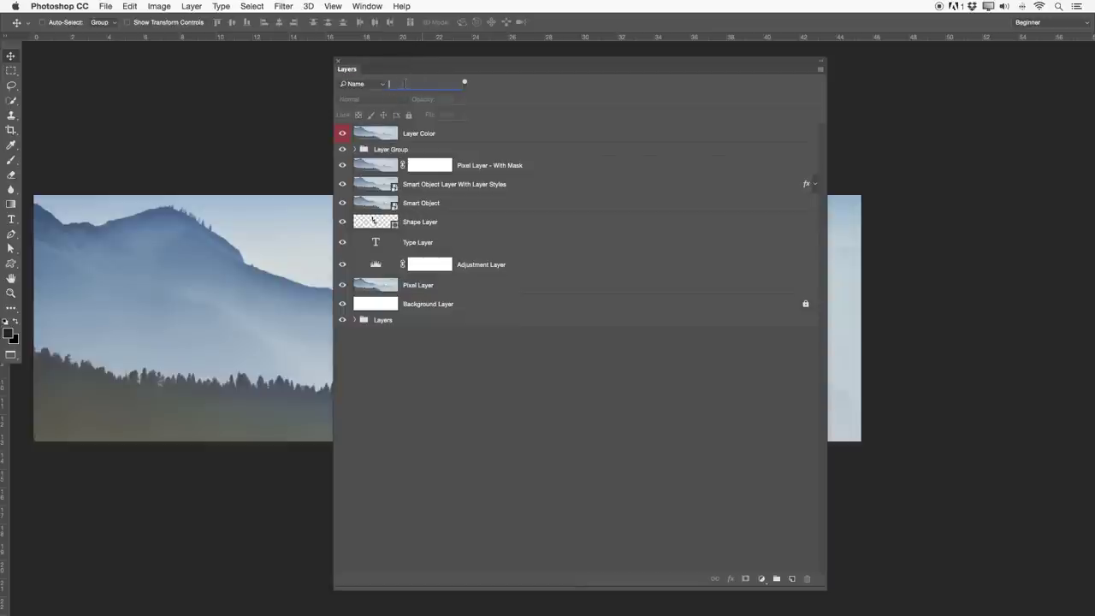
{"action": "left_click", "coordinate": [380, 84]}
{"action": "left_click", "coordinate": [360, 75]}
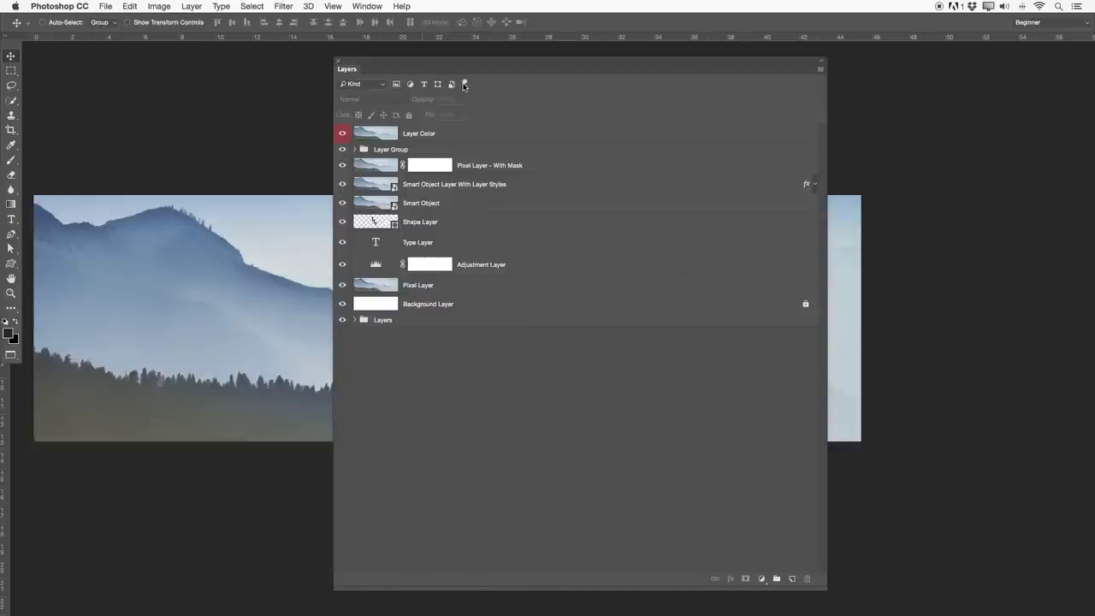
{"action": "left_click", "coordinate": [396, 84]}
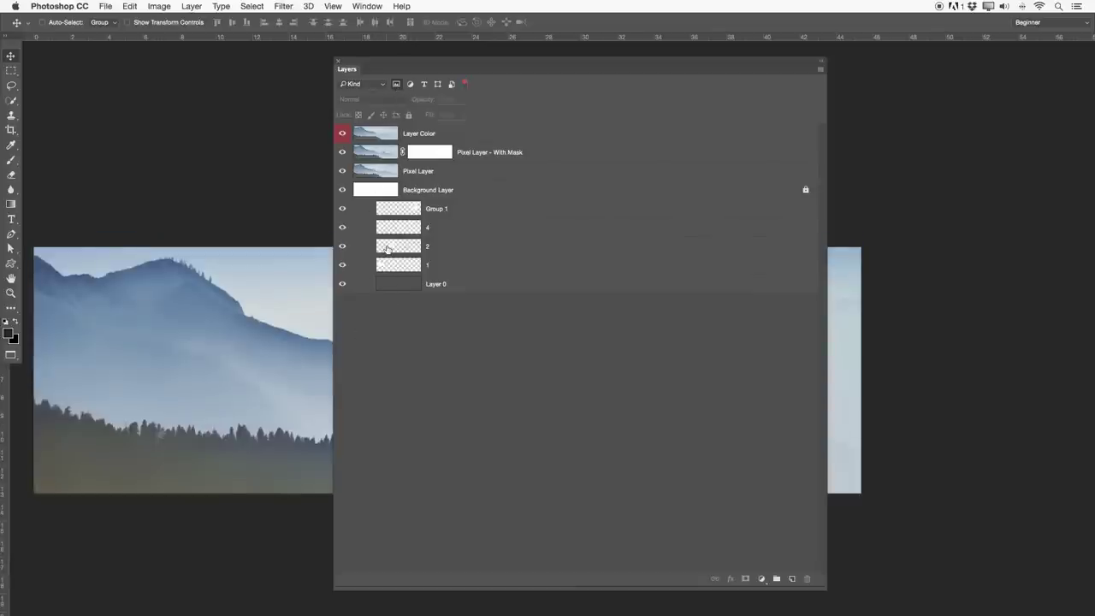
{"action": "left_click", "coordinate": [396, 85]}
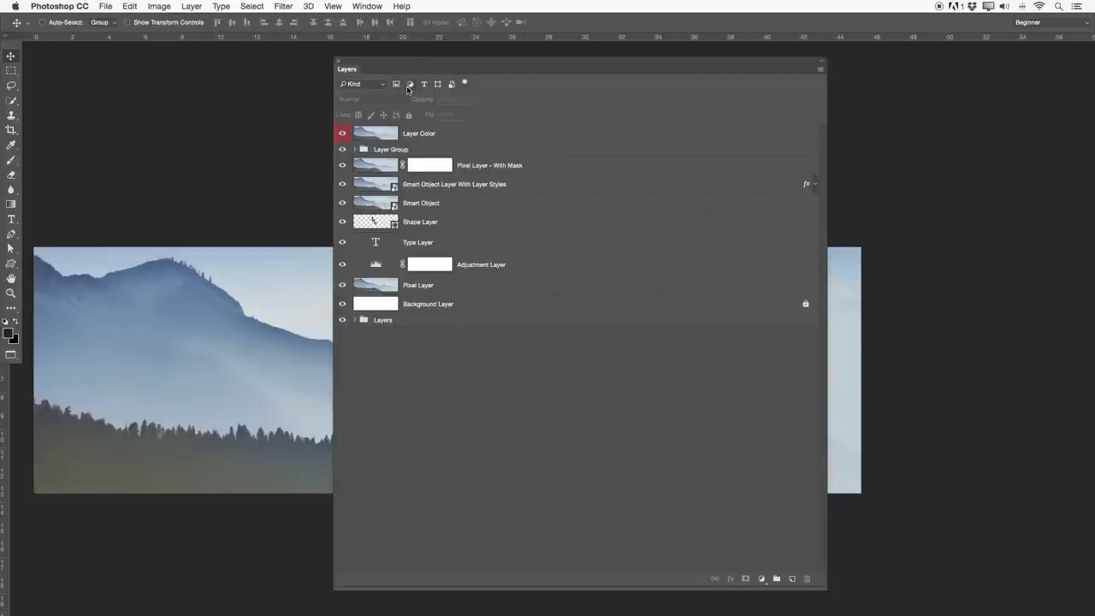
{"action": "left_click", "coordinate": [408, 85]}
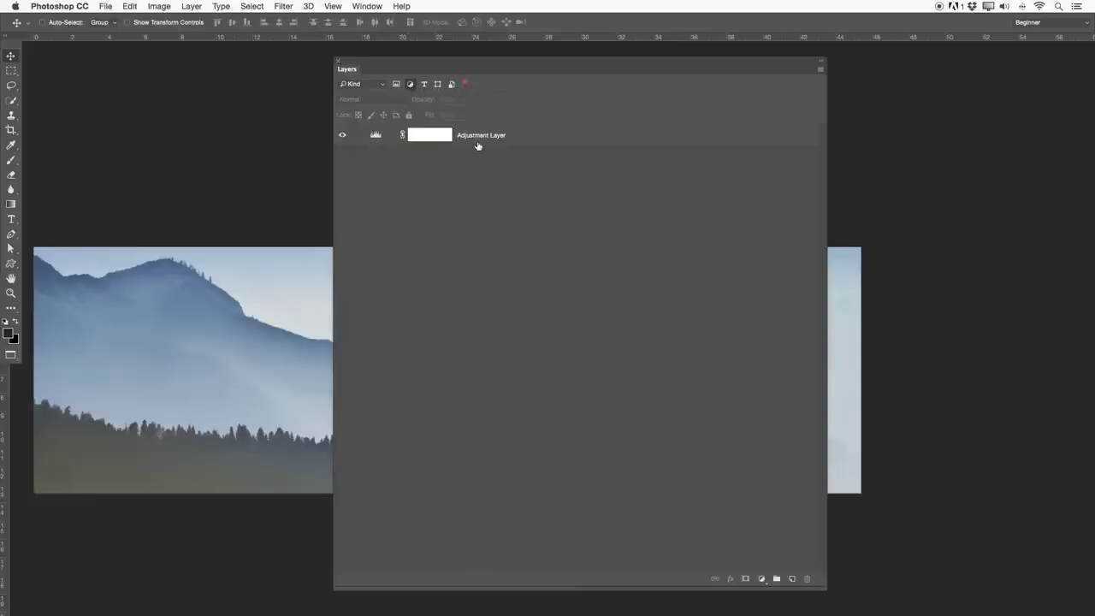
{"action": "left_click", "coordinate": [409, 84]}
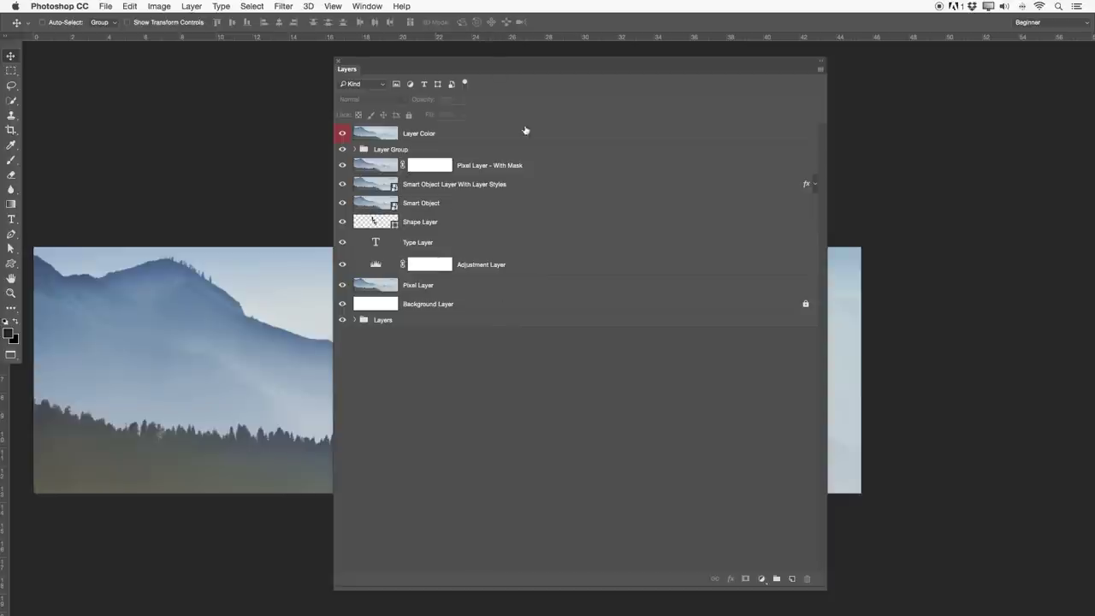
{"action": "left_click", "coordinate": [412, 131]}
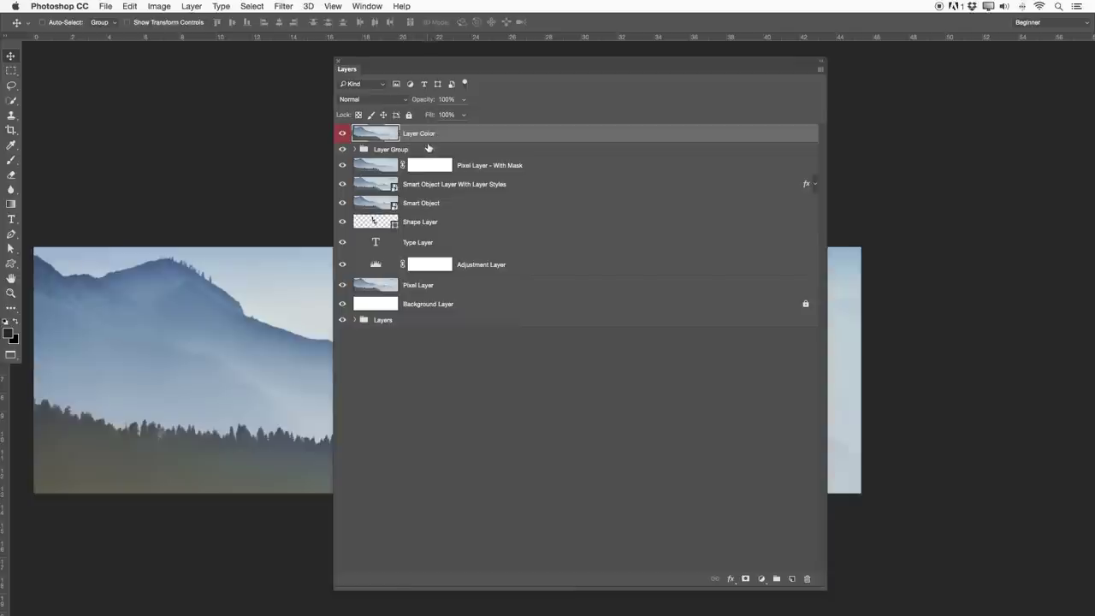
{"action": "left_click", "coordinate": [436, 243]}
{"action": "left_click", "coordinate": [475, 268]}
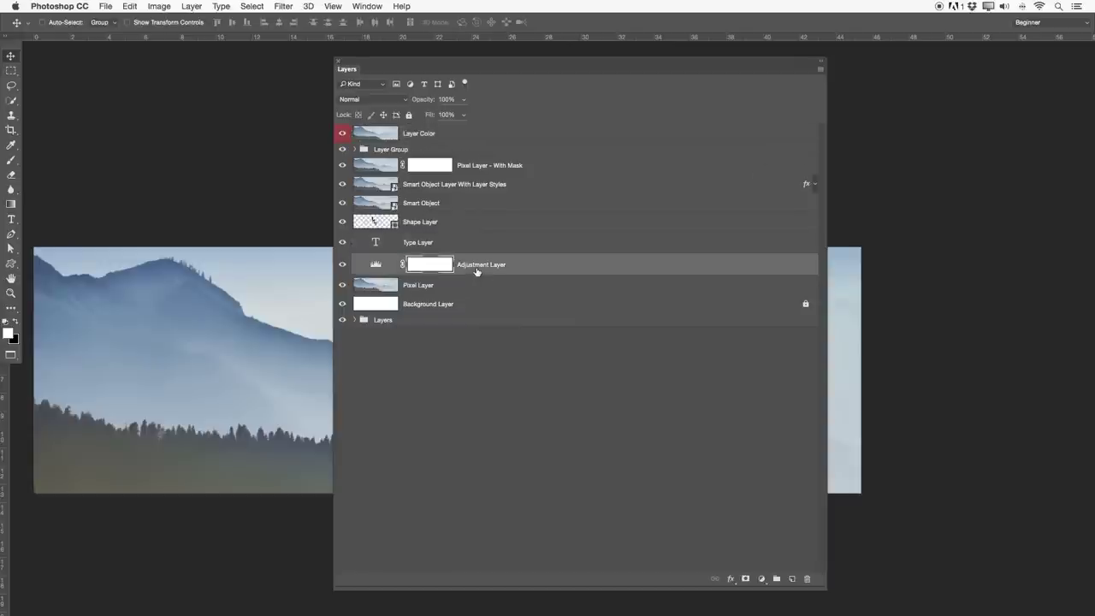
{"action": "left_click", "coordinate": [473, 287]}
{"action": "left_click", "coordinate": [424, 134]}
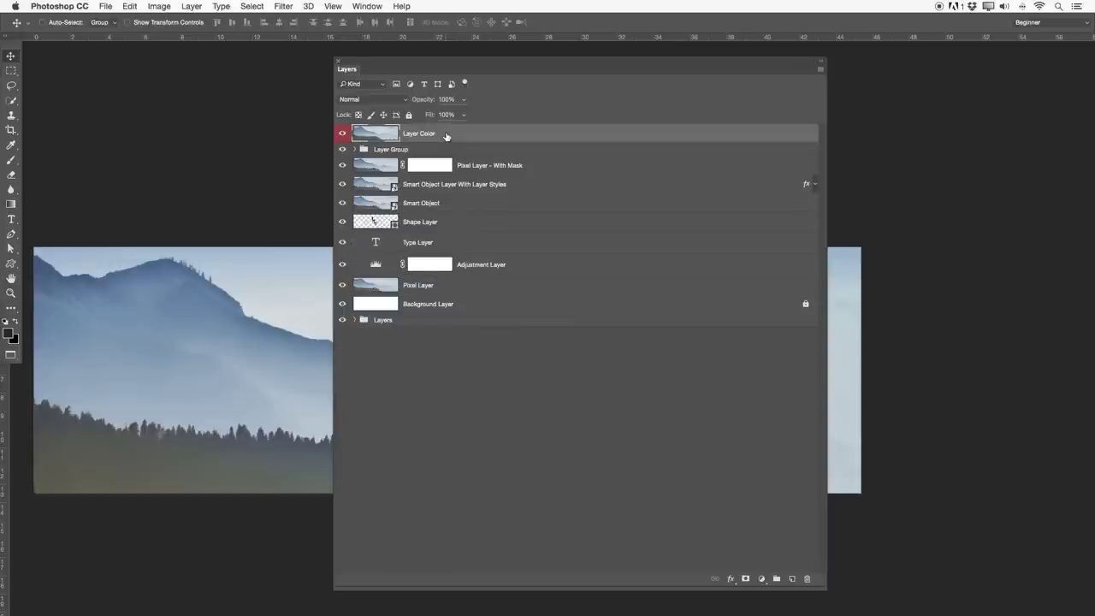
{"action": "left_click", "coordinate": [399, 101]}
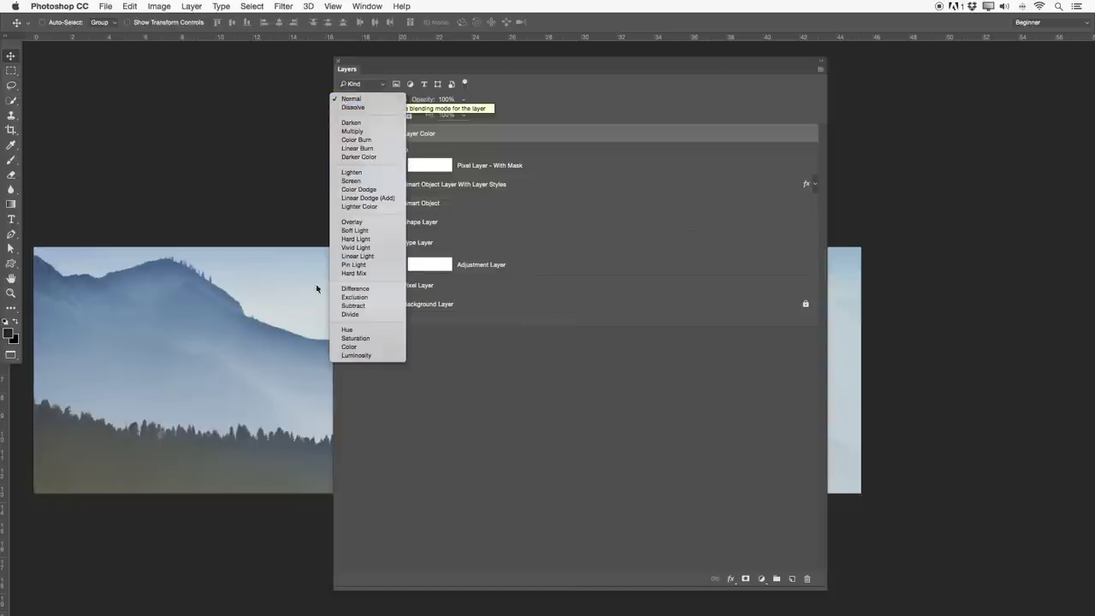
{"action": "left_click", "coordinate": [351, 100]}
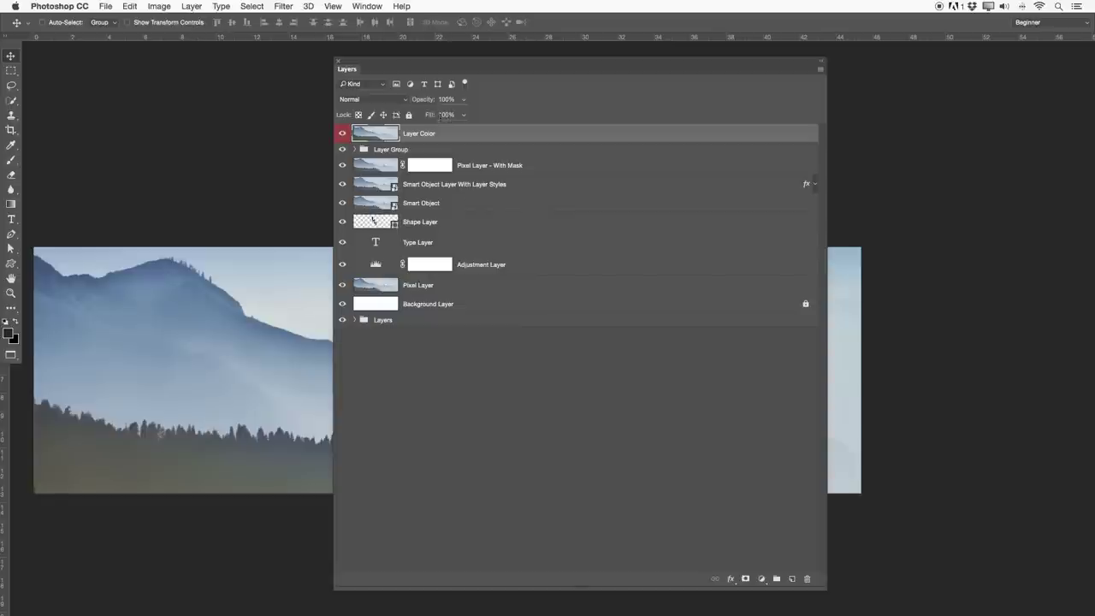
{"action": "type", "text": "77"}
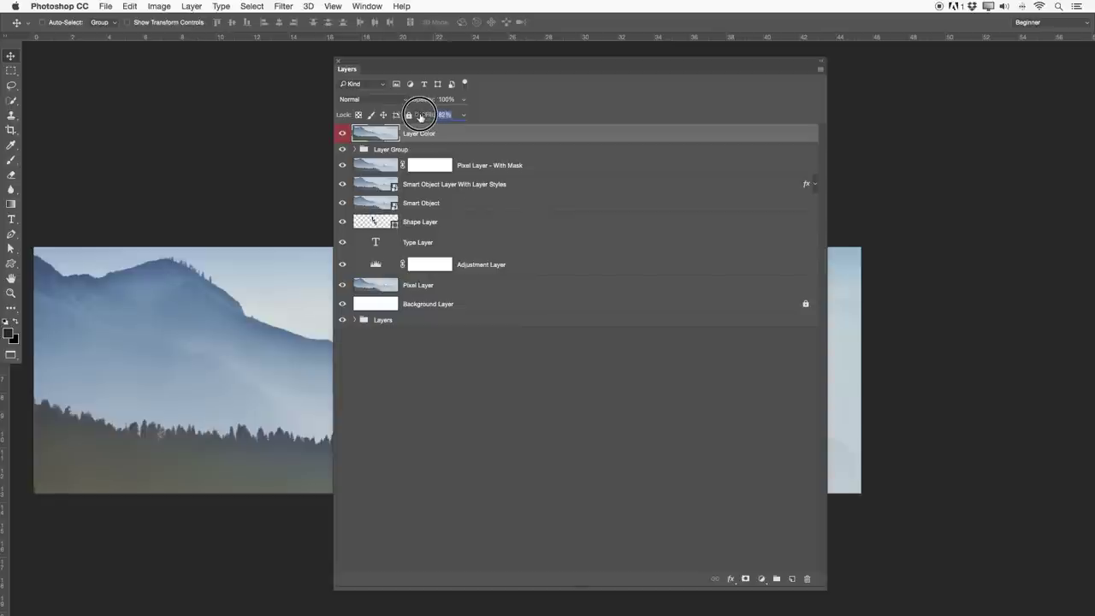
{"action": "left_click", "coordinate": [419, 68]}
{"action": "left_click_drag", "start_coordinate": [419, 68], "coordinate": [566, 69]}
{"action": "left_click_drag", "start_coordinate": [490, 150], "coordinate": [490, 306]}
{"action": "left_click_drag", "start_coordinate": [567, 64], "coordinate": [801, 80]}
{"action": "mouse_move", "coordinate": [813, 132]}
{"action": "left_mouse_down"}
{"action": "mouse_move", "coordinate": [789, 133]}
{"action": "mouse_move", "coordinate": [819, 133]}
{"action": "mouse_move", "coordinate": [801, 132]}
{"action": "left_mouse_up"}
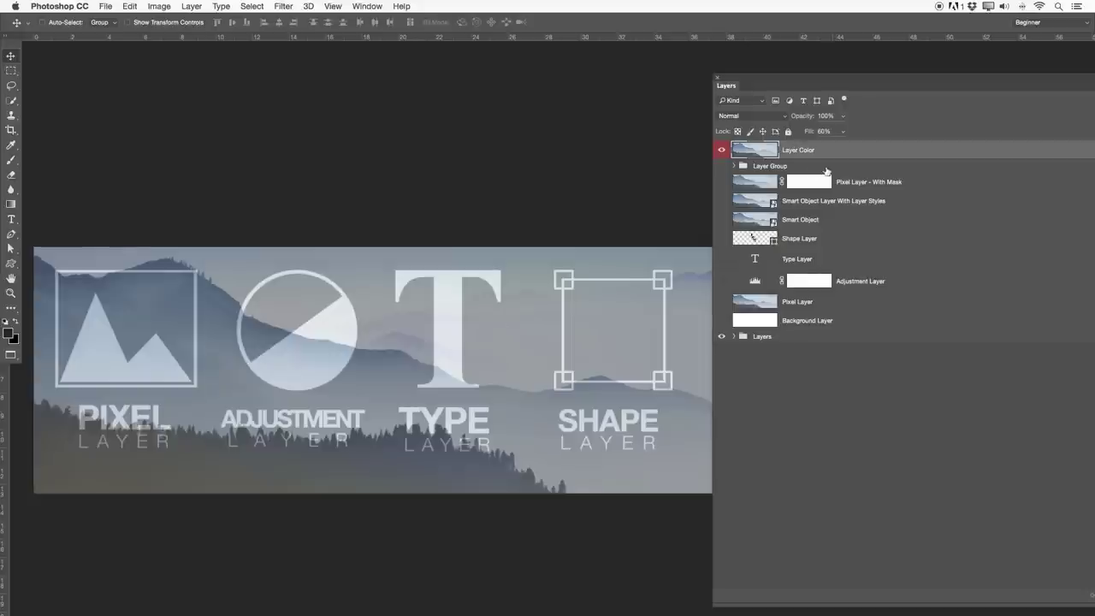
{"action": "left_click", "coordinate": [819, 132]}
{"action": "type", "text": "100"}
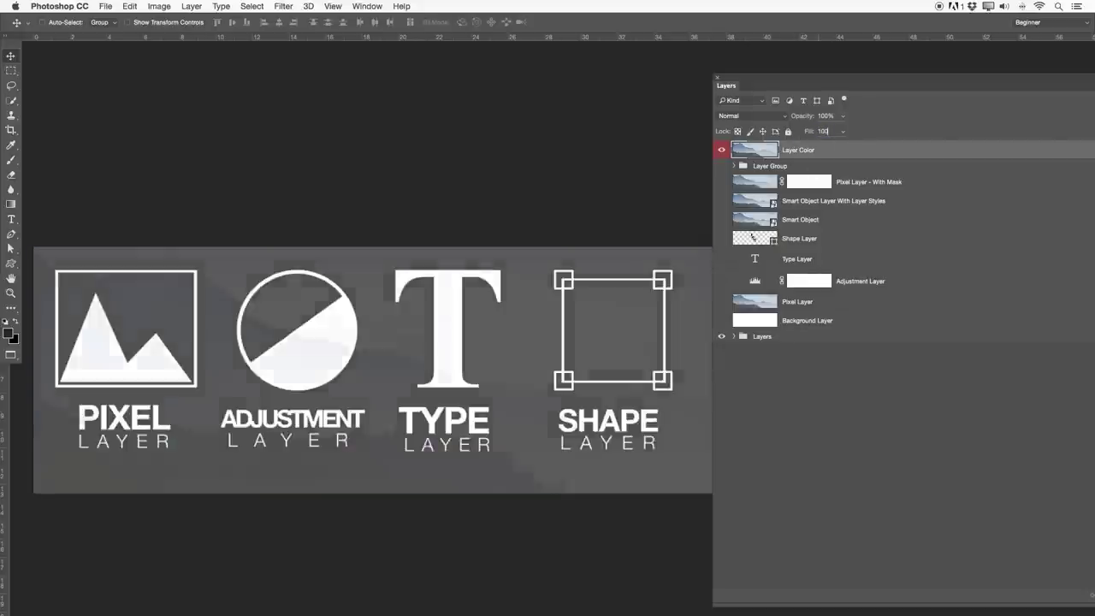
{"action": "key", "text": "Return"}
{"action": "mouse_move", "coordinate": [802, 118]}
{"action": "left_mouse_down"}
{"action": "mouse_move", "coordinate": [782, 117]}
{"action": "mouse_move", "coordinate": [792, 118]}
{"action": "left_mouse_up"}
{"action": "type", "text": "100"}
{"action": "key", "text": "Return"}
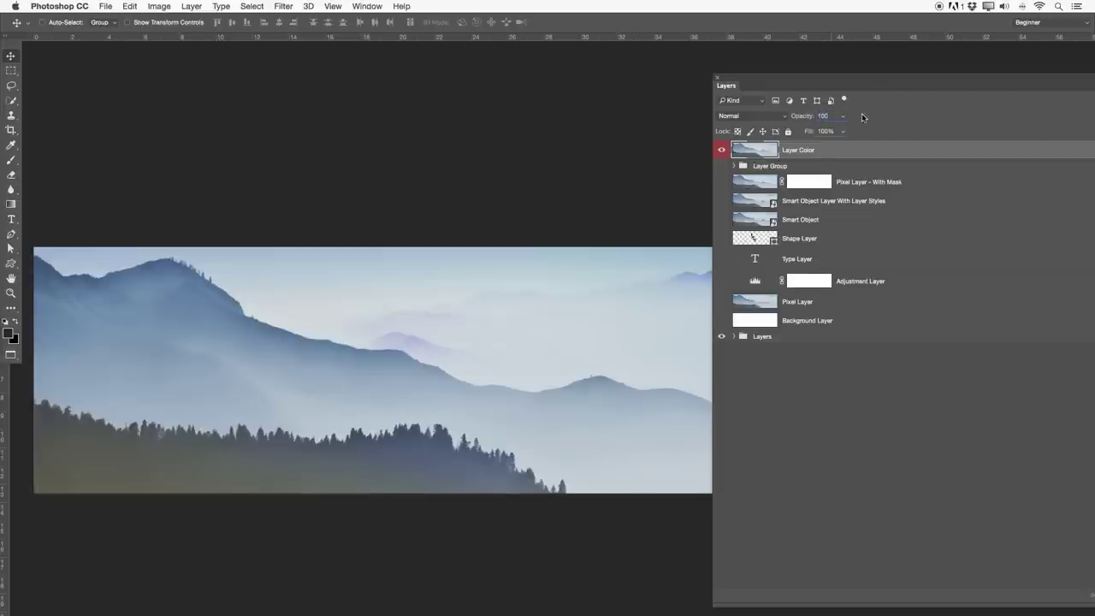
{"action": "left_click_drag", "start_coordinate": [820, 89], "coordinate": [477, 70]}
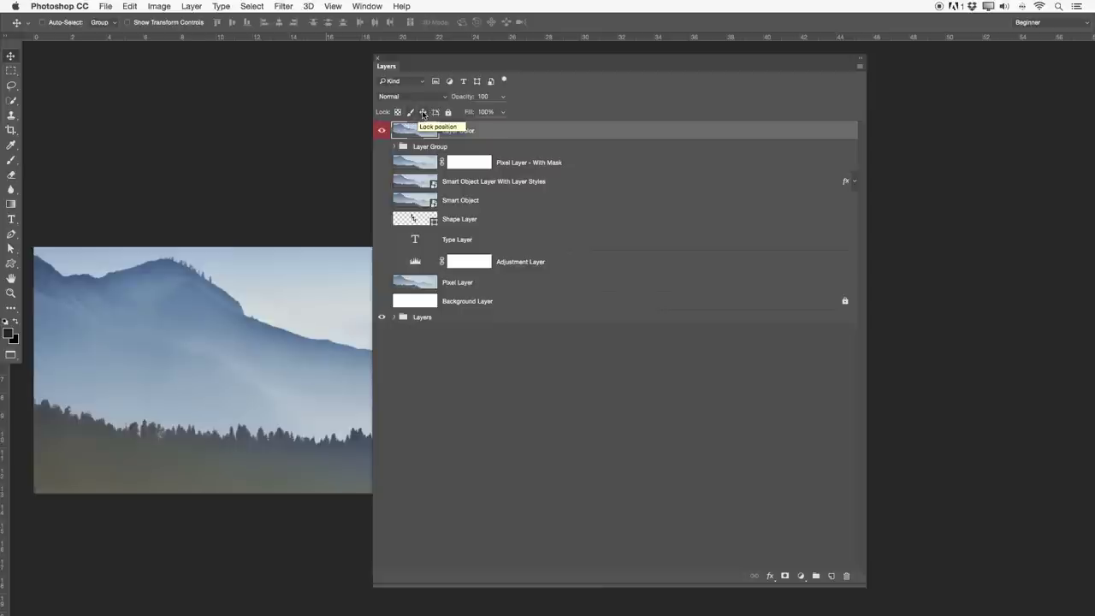
{"action": "left_click", "coordinate": [422, 114]}
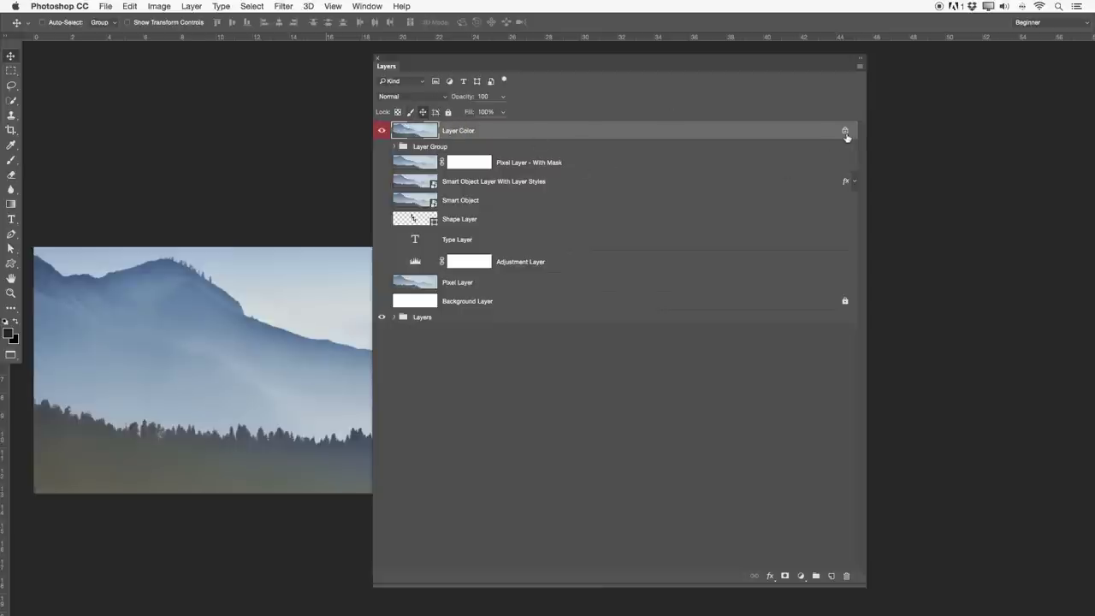
{"action": "left_click_drag", "start_coordinate": [399, 134], "coordinate": [264, 303]}
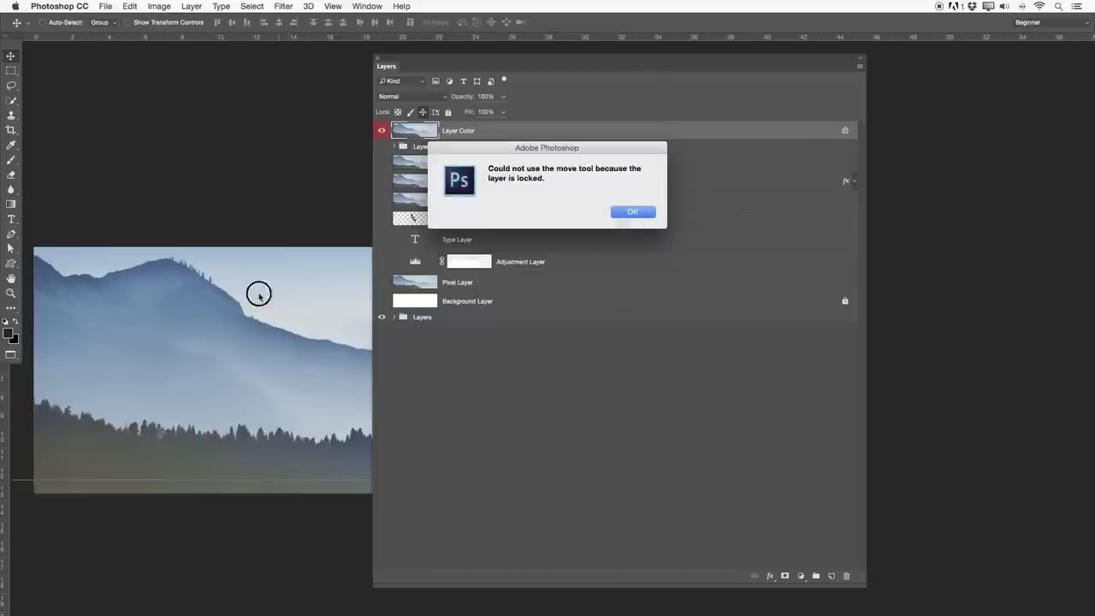
{"action": "left_click", "coordinate": [633, 211]}
{"action": "left_click", "coordinate": [422, 112]}
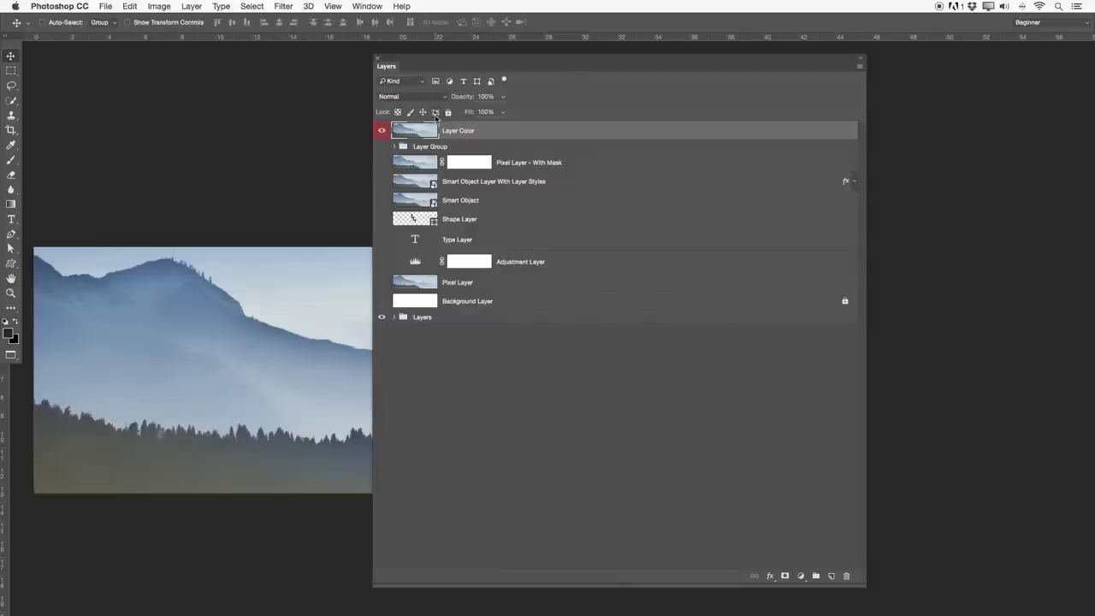
{"action": "left_click", "coordinate": [449, 112]}
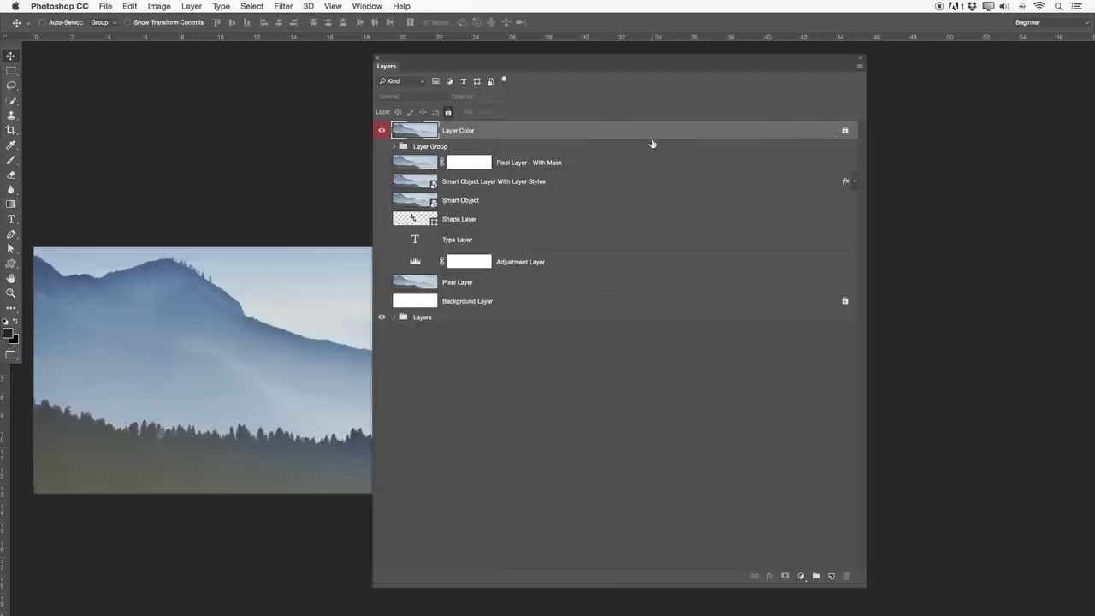
{"action": "left_click_drag", "start_coordinate": [250, 339], "coordinate": [281, 283]}
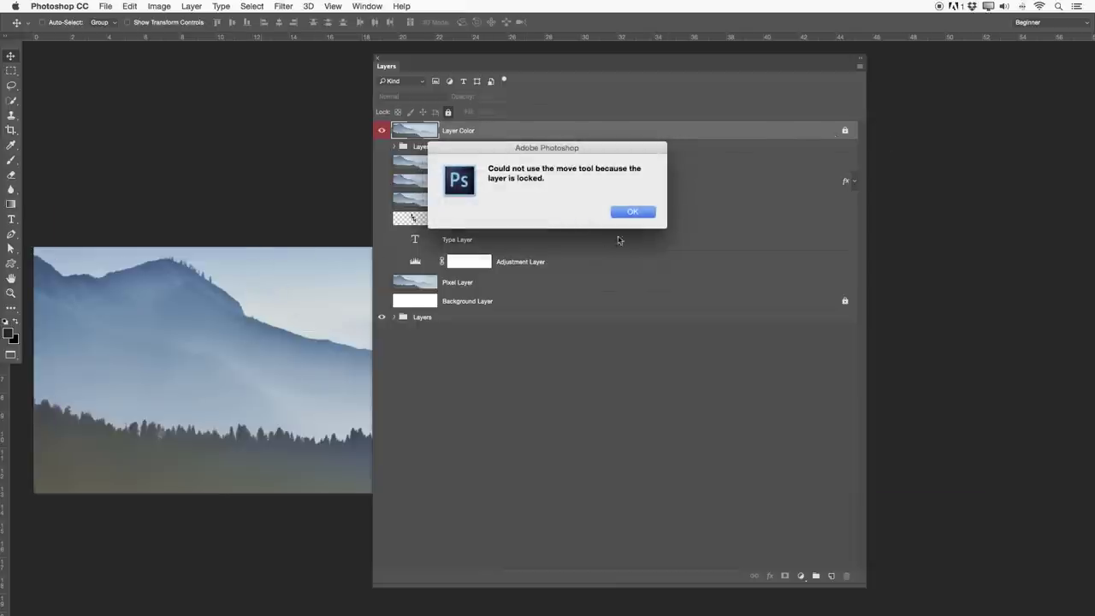
{"action": "left_click", "coordinate": [631, 212]}
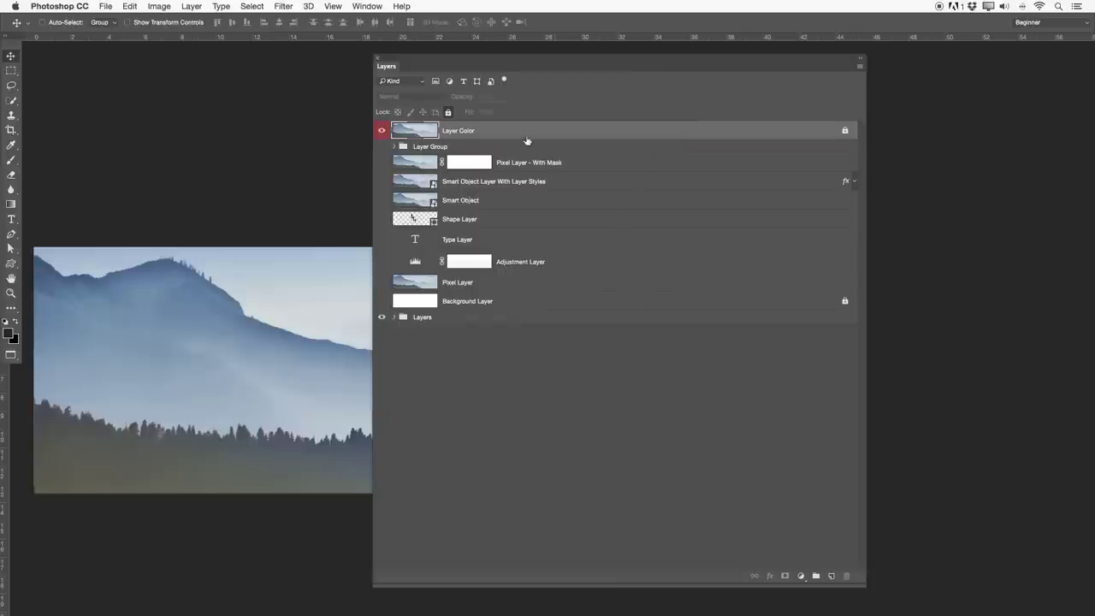
{"action": "left_click", "coordinate": [448, 112]}
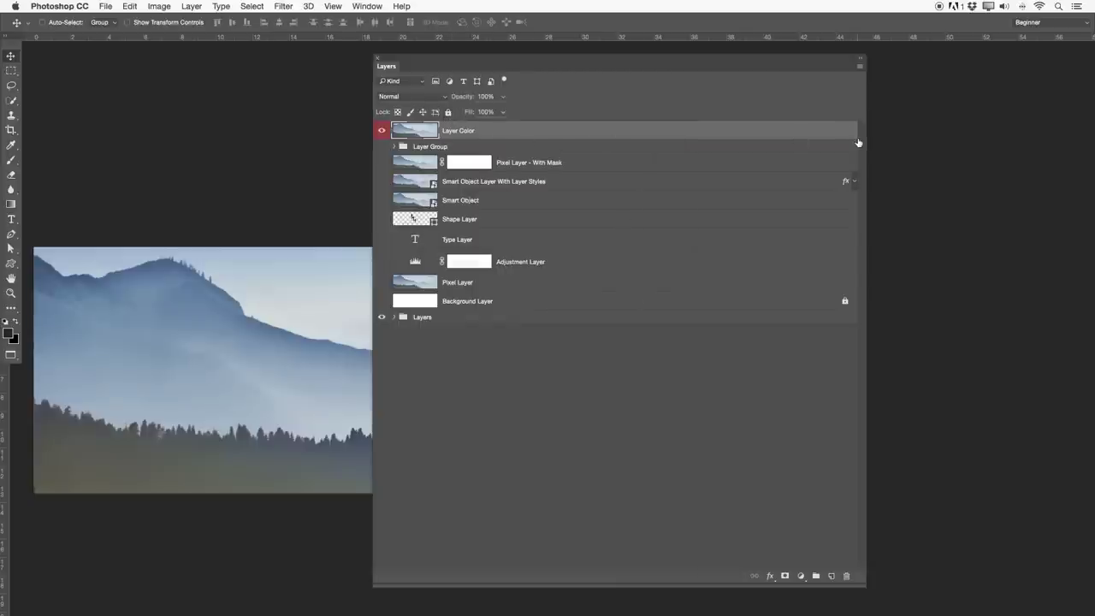
{"action": "left_click", "coordinate": [541, 305]}
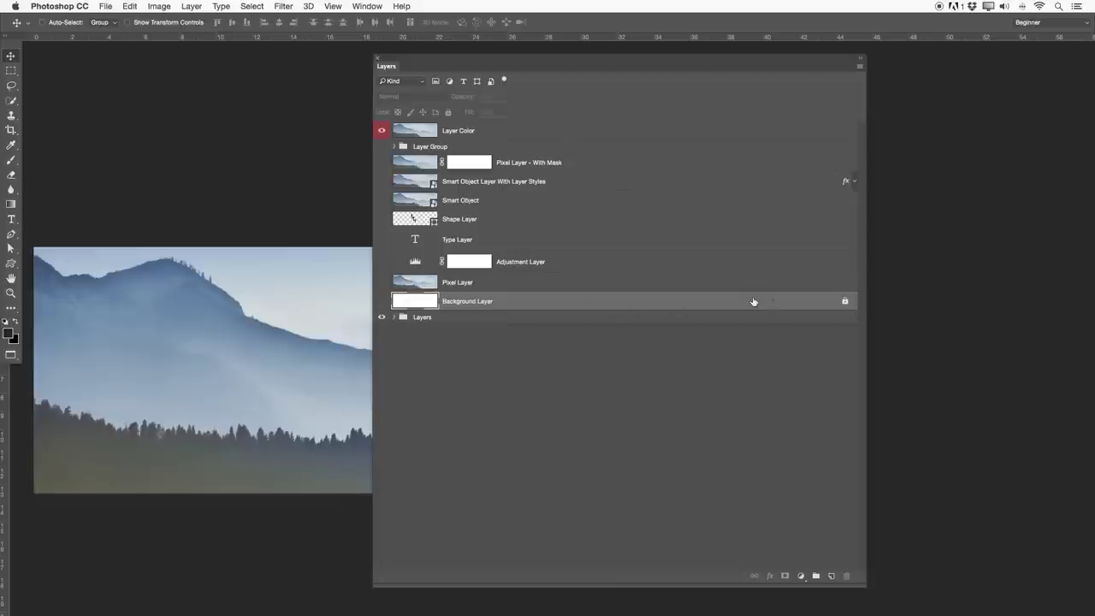
{"action": "left_click", "coordinate": [511, 137]}
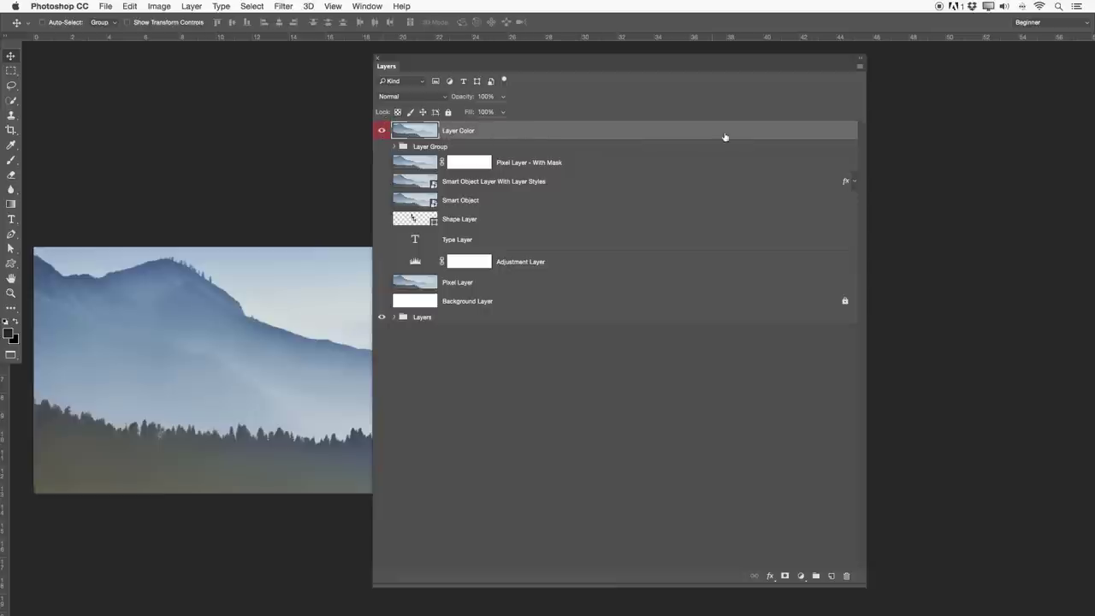
{"action": "left_click", "coordinate": [381, 131]}
Toggle Layer Color's visibility repeatedly, finishing with the layer hidden
{"action": "left_click", "coordinate": [382, 131]}
{"action": "left_click", "coordinate": [382, 131]}
{"action": "left_click", "coordinate": [381, 131]}
{"action": "left_click", "coordinate": [381, 130]}
{"action": "left_click", "coordinate": [382, 131]}
{"action": "left_click", "coordinate": [381, 132]}
{"action": "left_click", "coordinate": [382, 133]}
{"action": "left_click", "coordinate": [381, 132]}
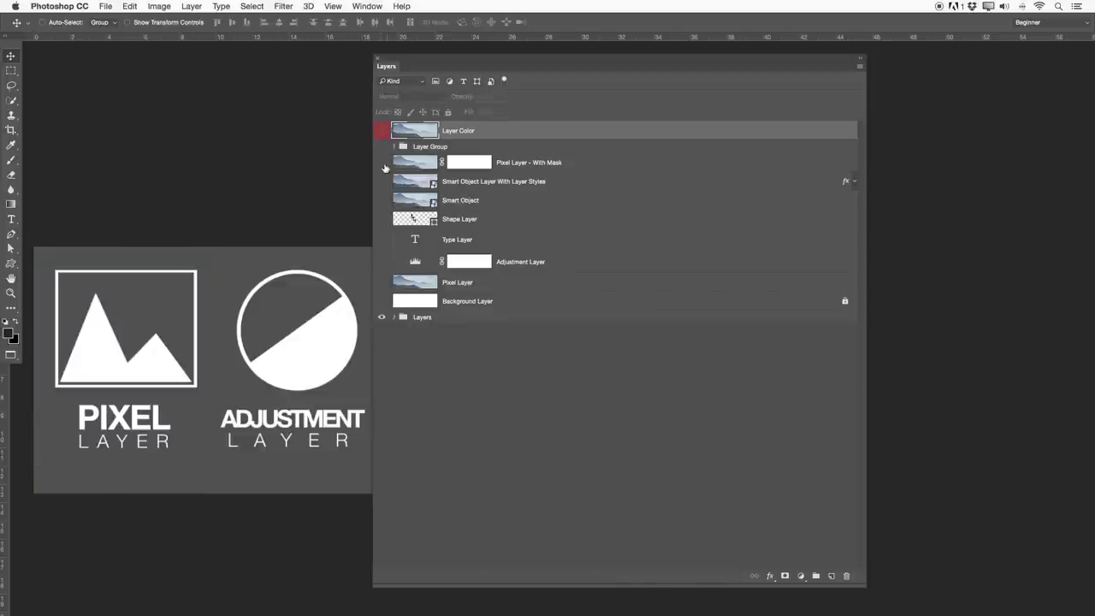
{"action": "left_click", "coordinate": [382, 131]}
{"action": "left_click", "coordinate": [381, 131]}
{"action": "left_click", "coordinate": [382, 130]}
{"action": "left_click", "coordinate": [381, 132]}
{"action": "left_click", "coordinate": [384, 131]}
{"action": "left_click", "coordinate": [384, 128]}
Switch layer thumbnails to Small, back to Large, then bring up the colour label options
{"action": "right_click", "coordinate": [414, 129]}
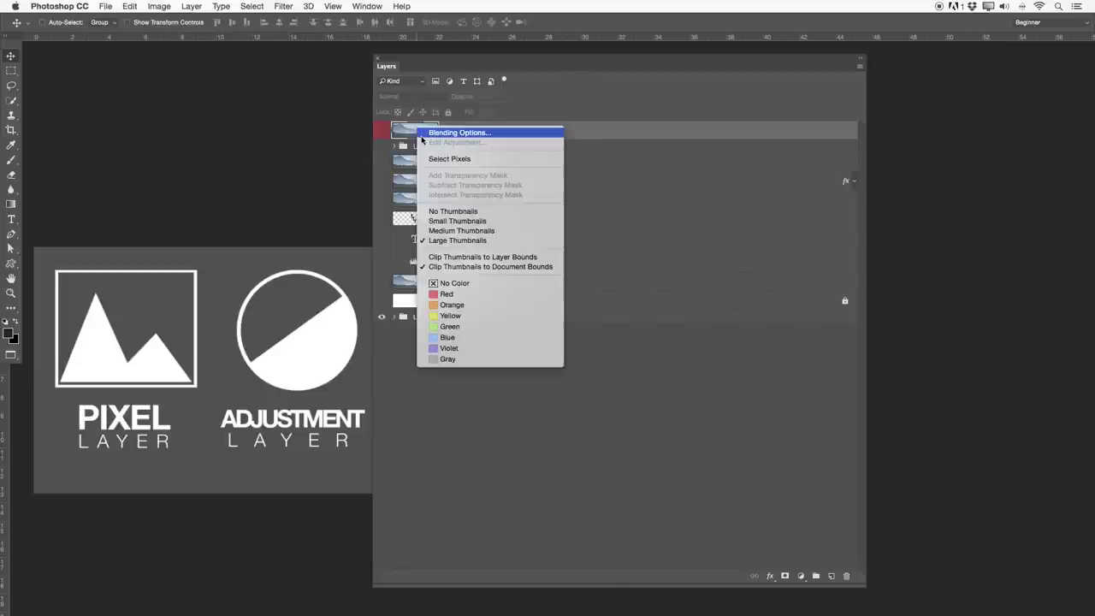
{"action": "left_click", "coordinate": [462, 220]}
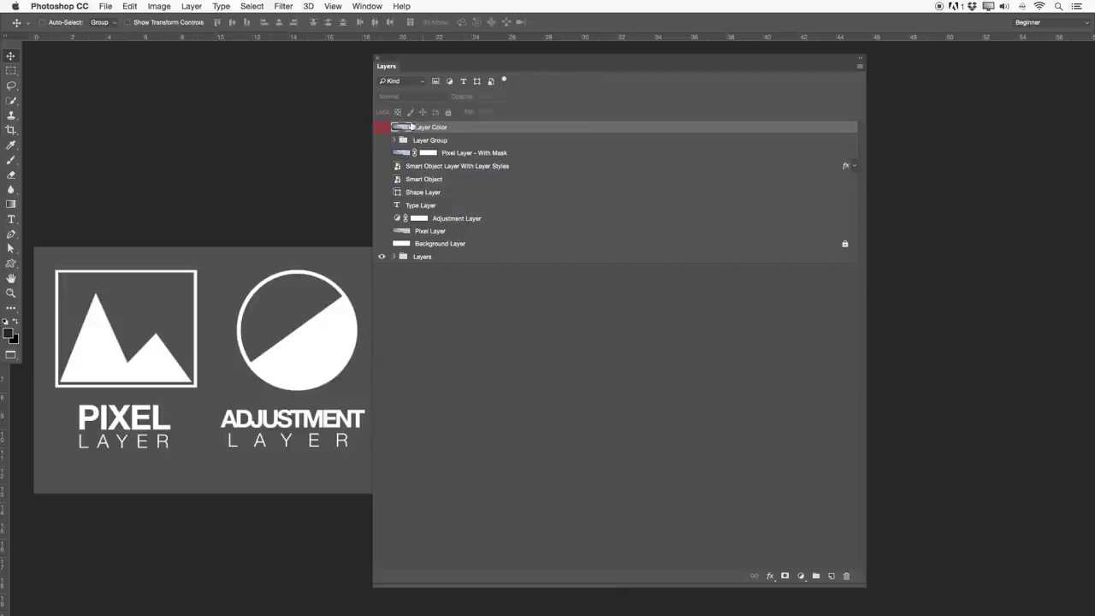
{"action": "right_click", "coordinate": [404, 129]}
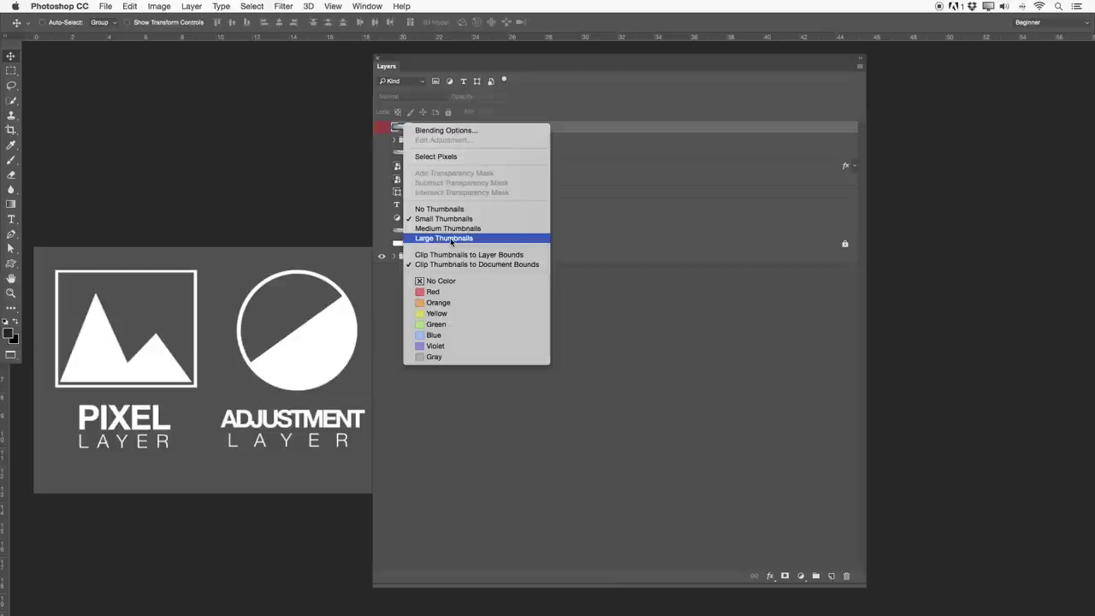
{"action": "left_click", "coordinate": [451, 240]}
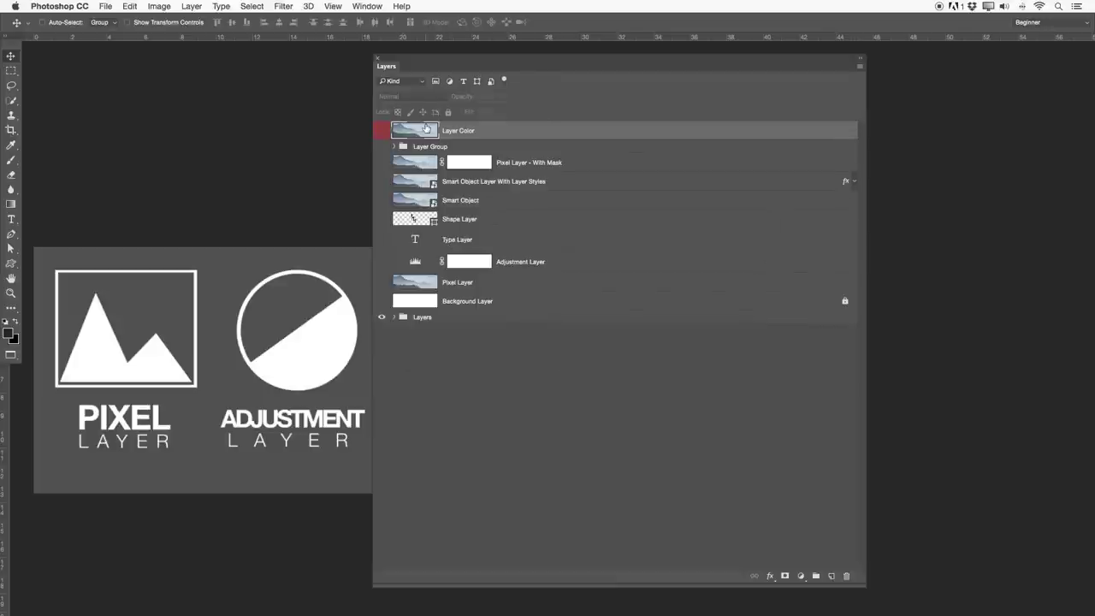
{"action": "right_click", "coordinate": [425, 134]}
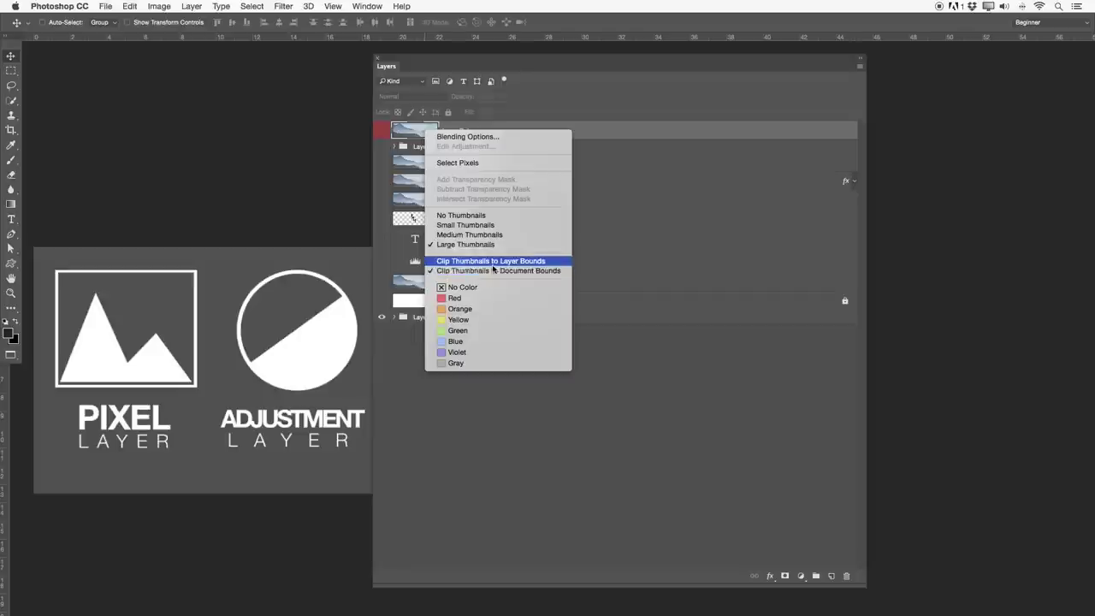
Label Layer Color, Layer Group, Pixel Layer - With Mask and the Smart Object layer orange
{"action": "left_click", "coordinate": [454, 308]}
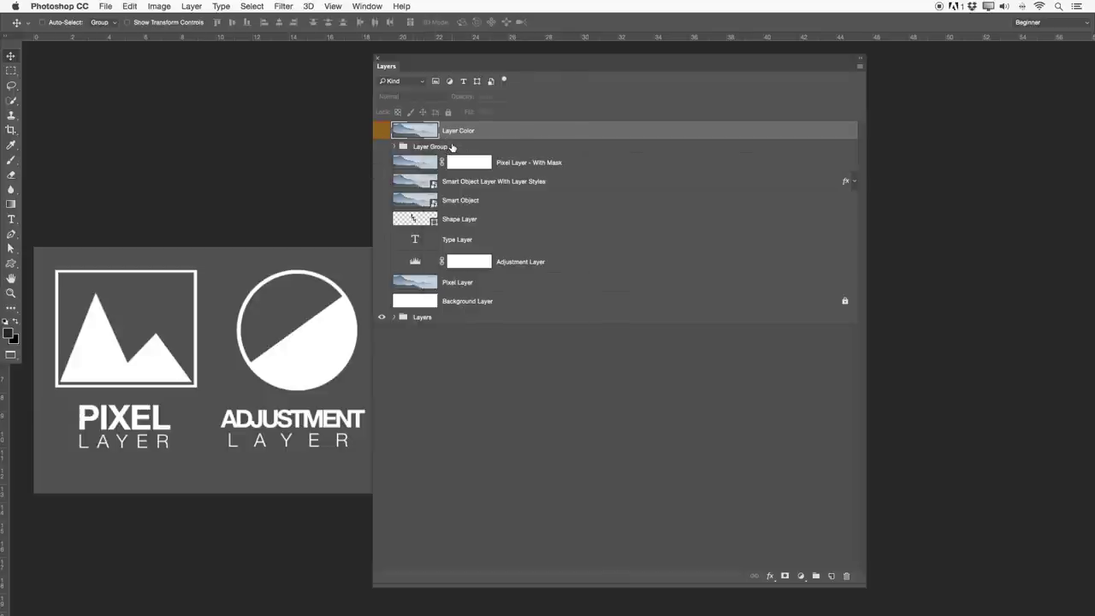
{"action": "left_click", "coordinate": [480, 146], "text": "shift"}
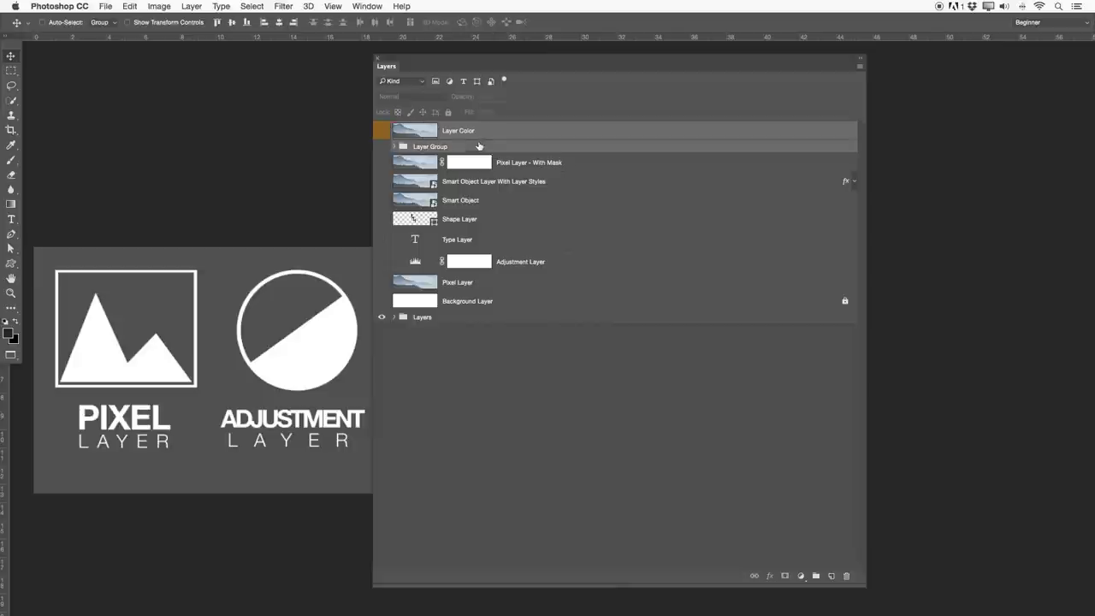
{"action": "left_click", "coordinate": [537, 163], "text": "shift"}
{"action": "left_click", "coordinate": [538, 181], "text": "shift"}
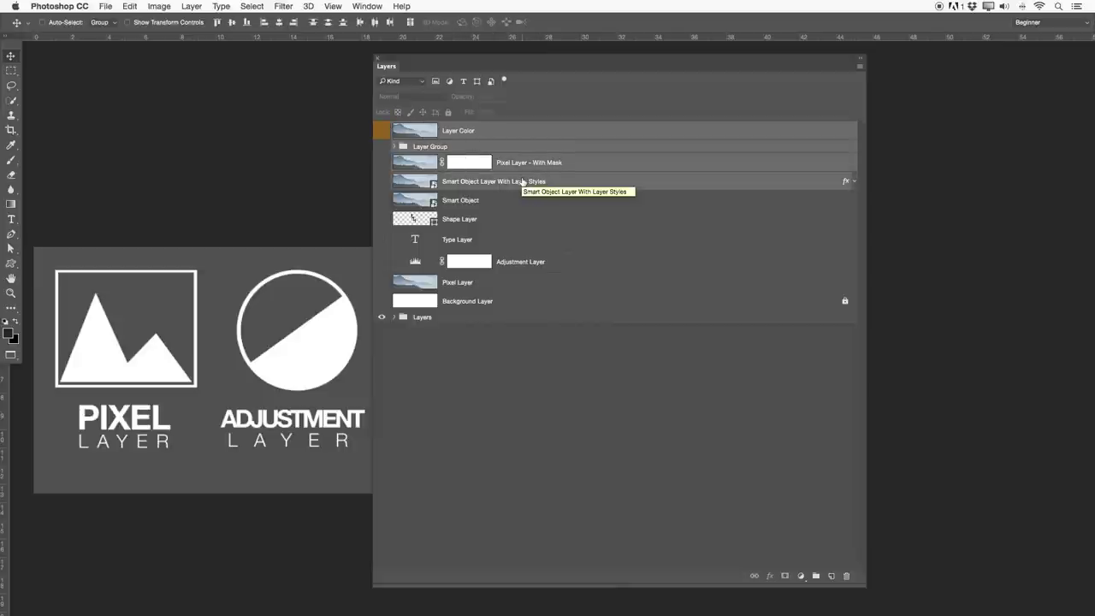
{"action": "right_click", "coordinate": [550, 150]}
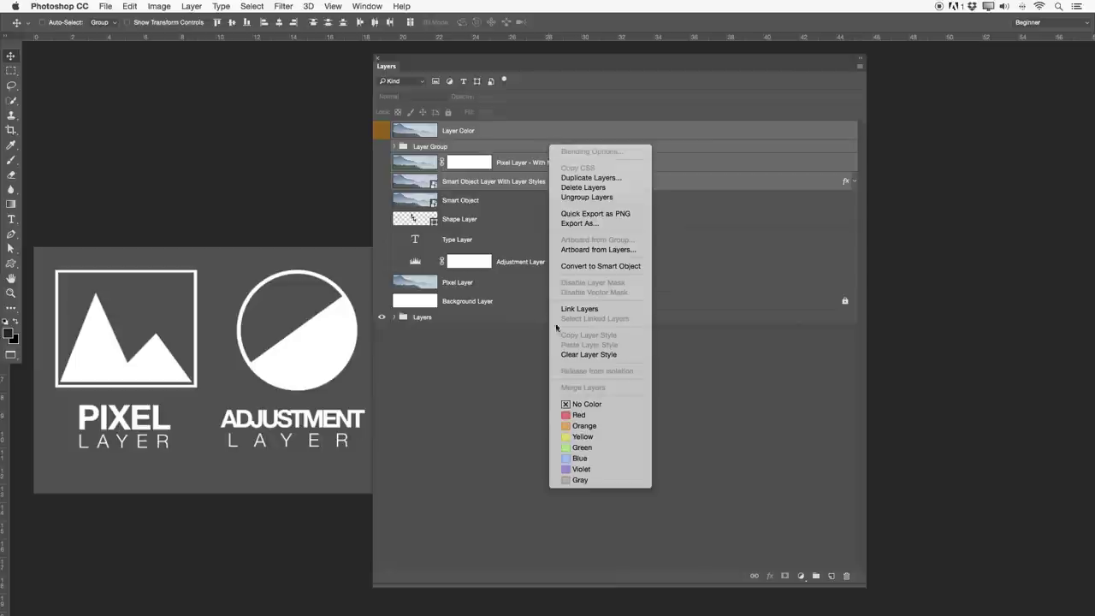
{"action": "left_click", "coordinate": [583, 425]}
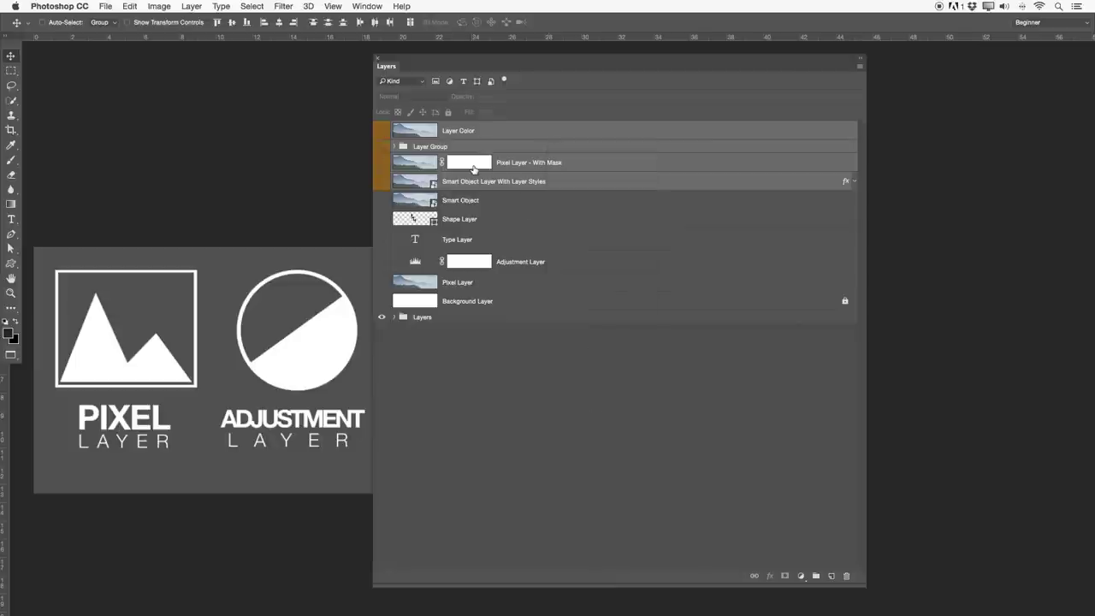
Set the selected layers to No Color, then reselect Layer Color and the Smart Object layer
{"action": "right_click", "coordinate": [482, 132]}
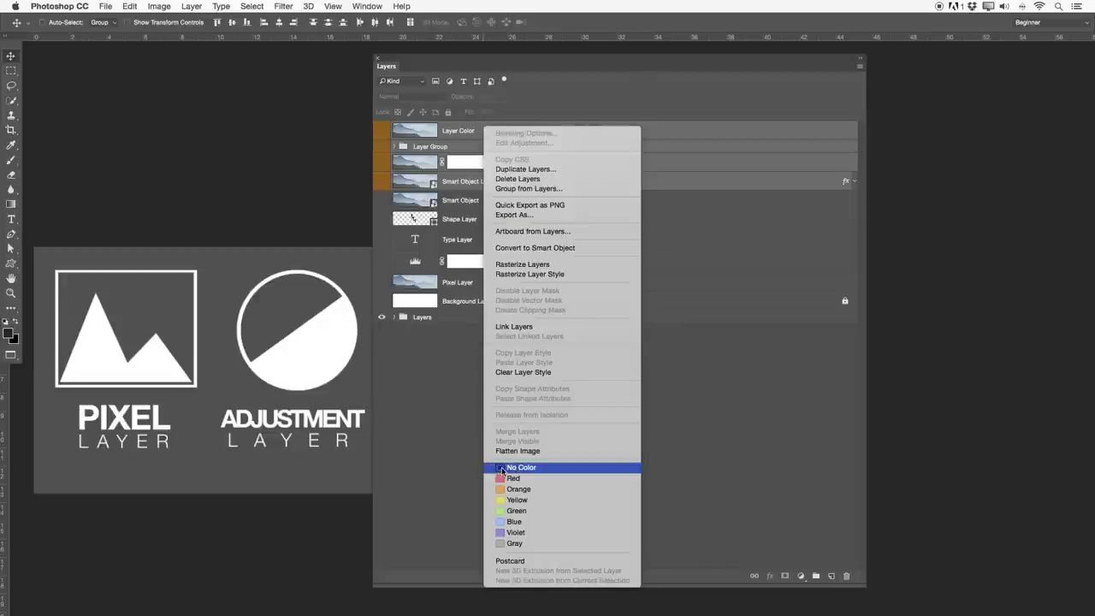
{"action": "left_click", "coordinate": [502, 468]}
{"action": "left_click", "coordinate": [608, 202]}
{"action": "left_click", "coordinate": [553, 135]}
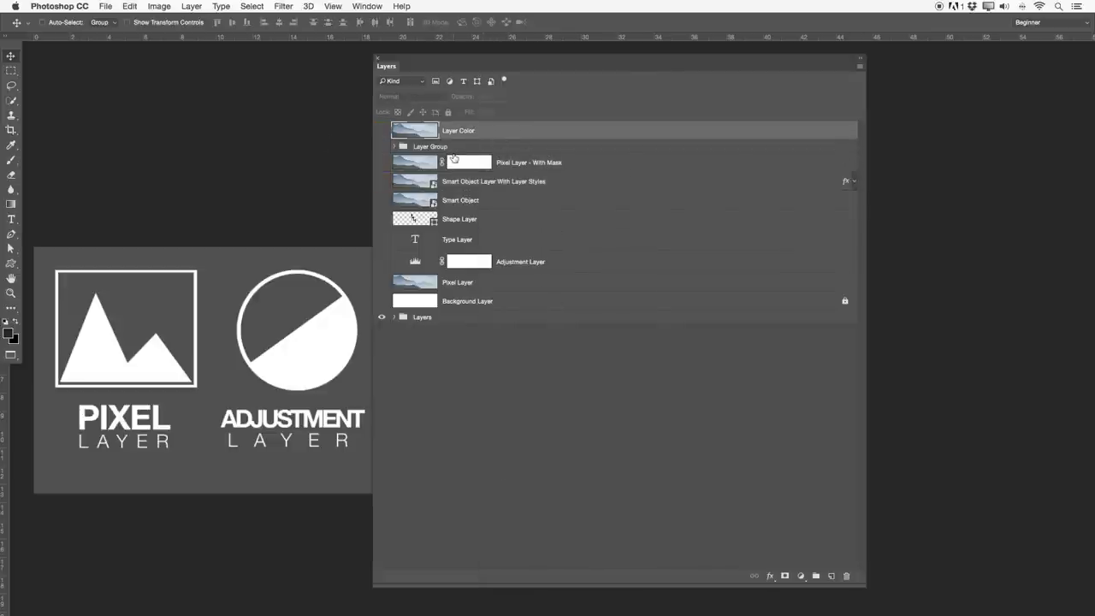
{"action": "right_click", "coordinate": [464, 134]}
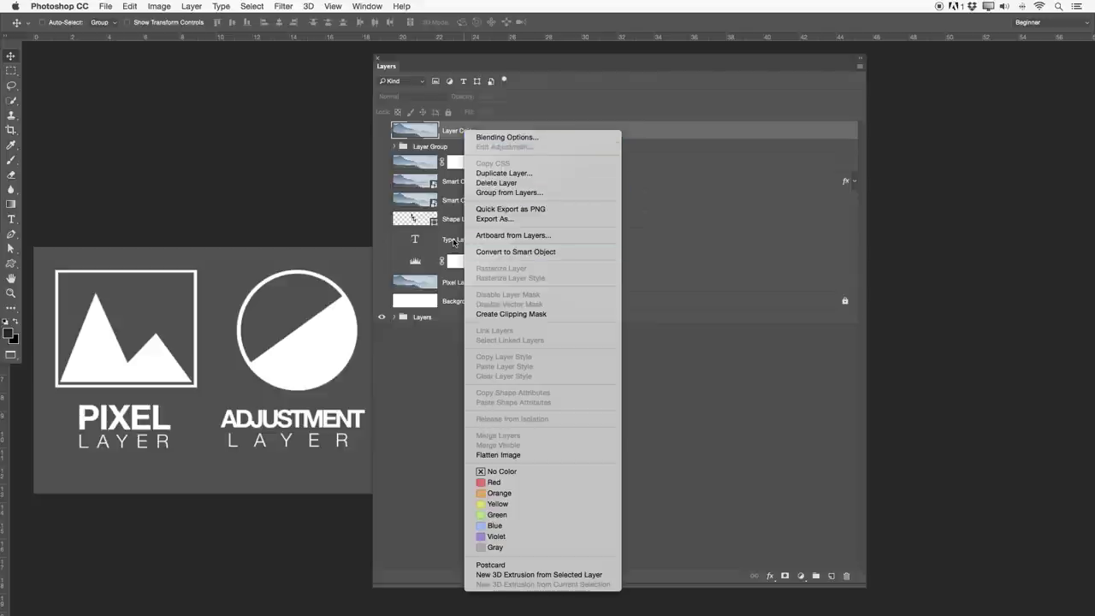
{"action": "left_click", "coordinate": [455, 319]}
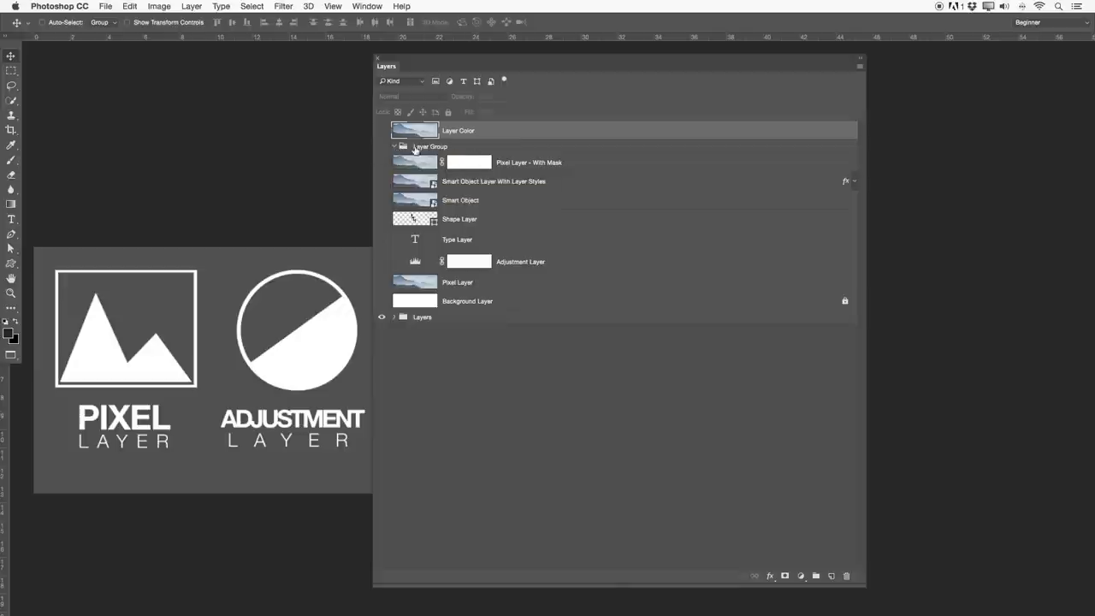
{"action": "left_click", "coordinate": [460, 183]}
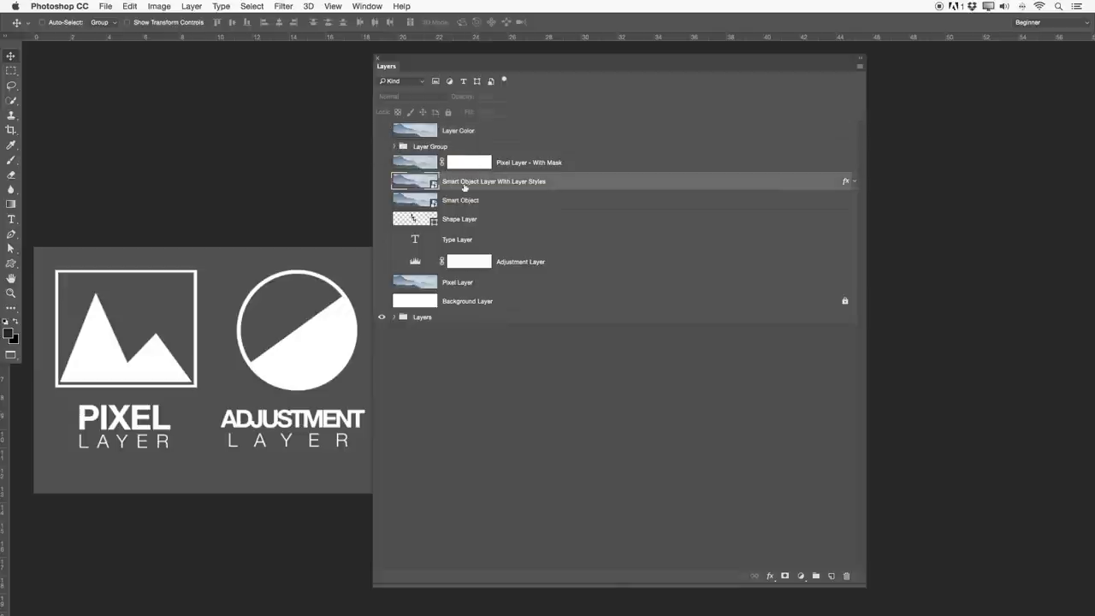
Show the Smart Object layer's Inner Shadow and Drop Shadow effects, toggle visibility, then hide the Layers group
{"action": "left_click", "coordinate": [853, 182]}
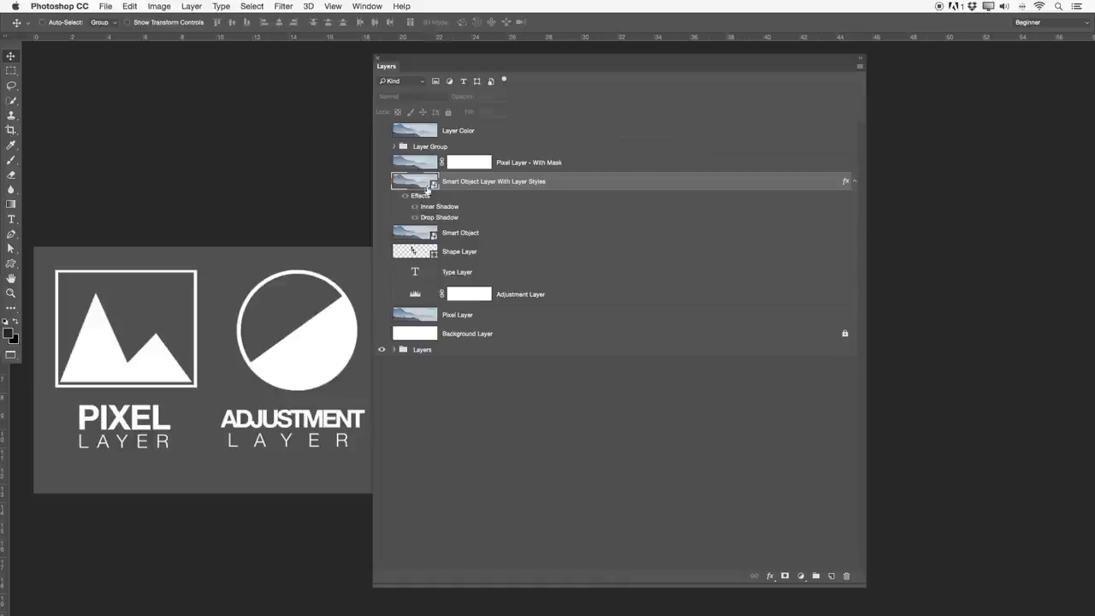
{"action": "left_click", "coordinate": [383, 182]}
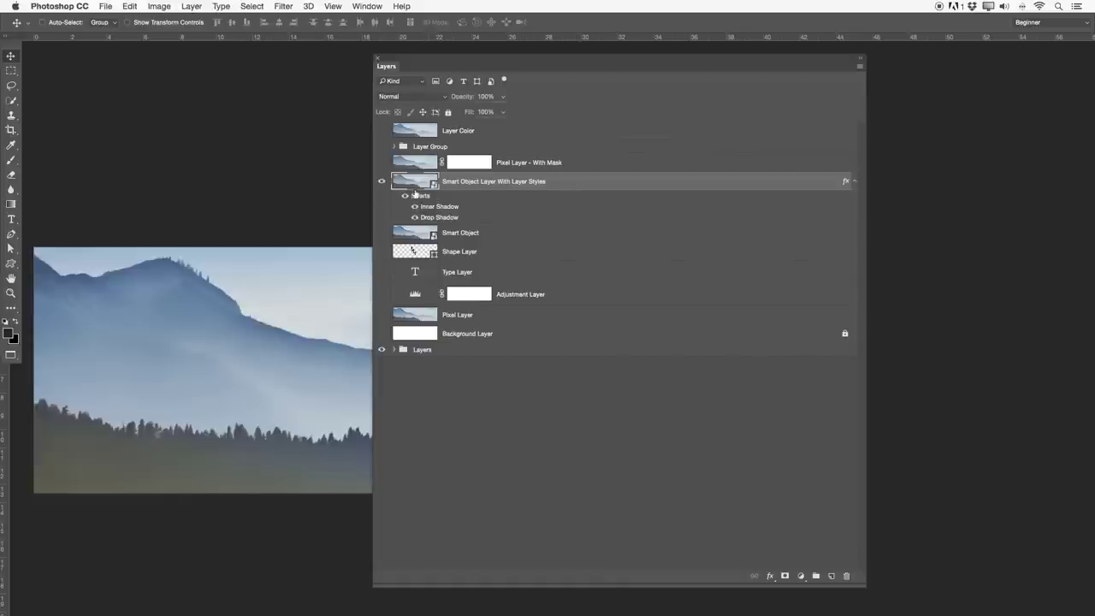
{"action": "left_click", "coordinate": [405, 197]}
{"action": "left_click", "coordinate": [405, 197]}
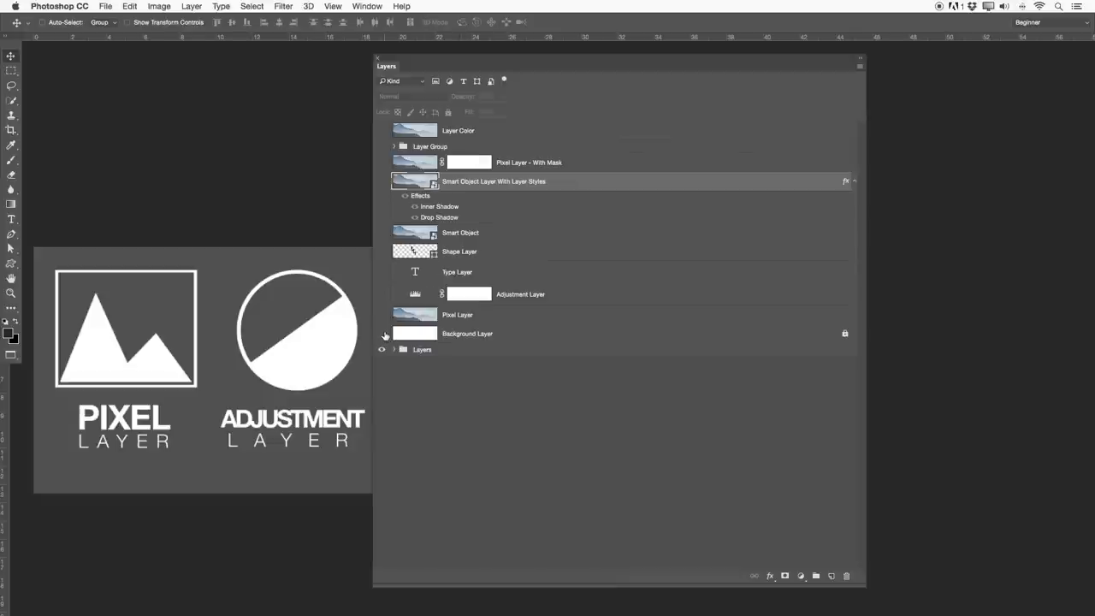
{"action": "left_click", "coordinate": [447, 351]}
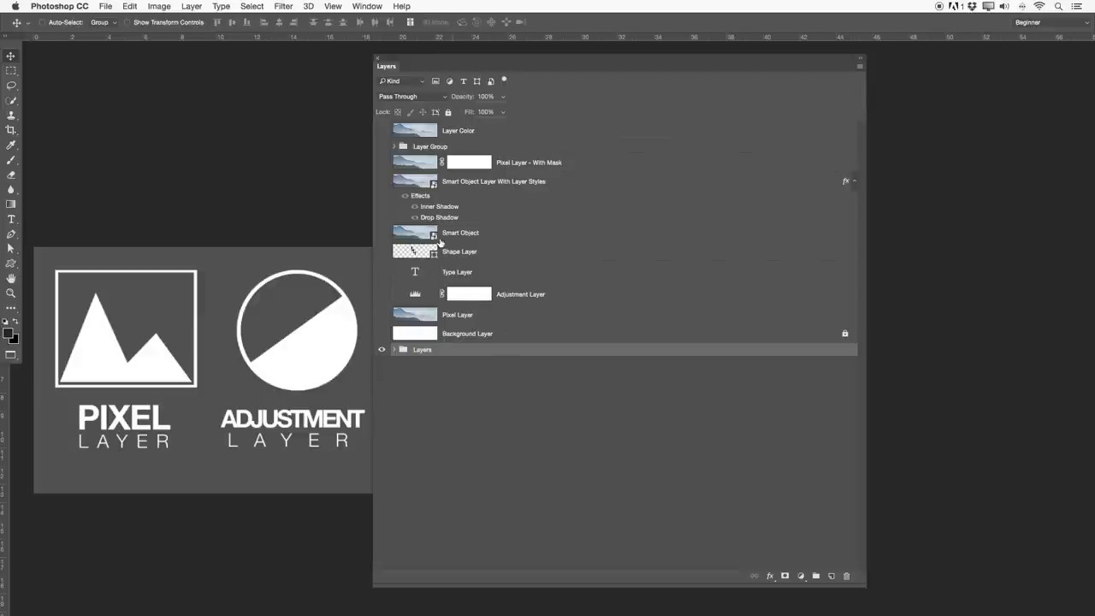
{"action": "left_click", "coordinate": [384, 351]}
Show the Layers group again and move the Layers panel aside to reveal the canvas
{"action": "left_click", "coordinate": [384, 351]}
{"action": "left_click_drag", "start_coordinate": [415, 58], "coordinate": [713, 68]}
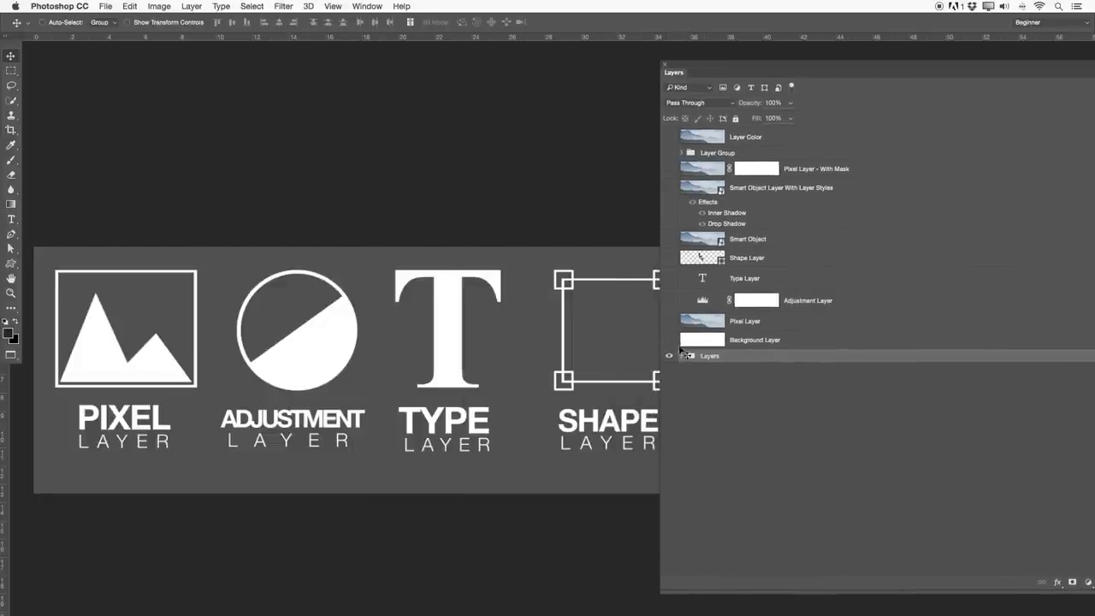
{"action": "left_click", "coordinate": [669, 356]}
{"action": "left_click", "coordinate": [668, 355]}
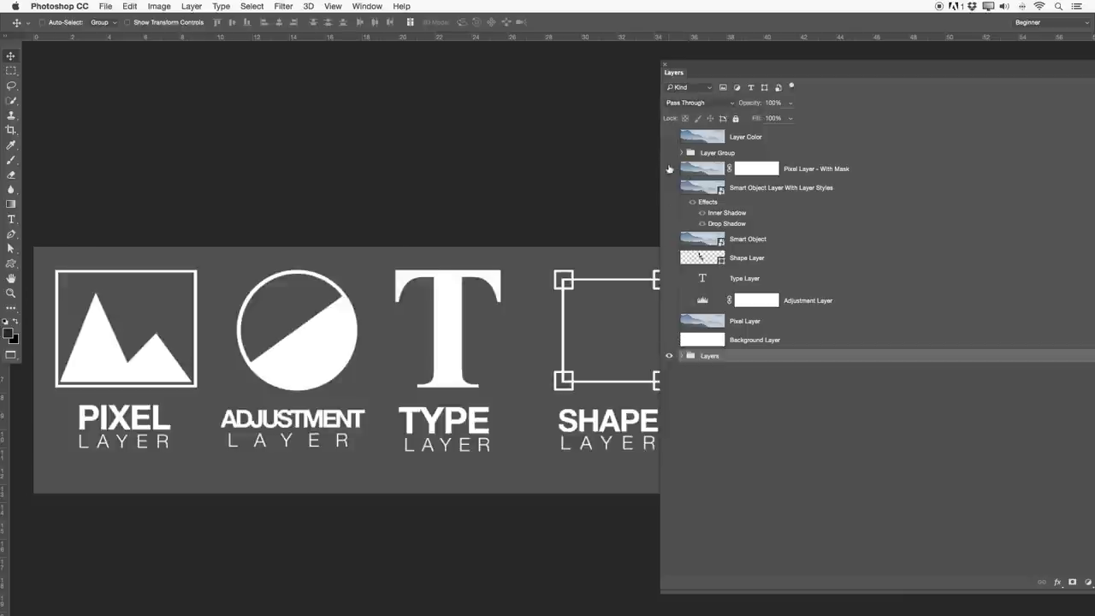
Turn on the Background, Pixel, Type, Shape and Smart Object layers
{"action": "left_click", "coordinate": [670, 343]}
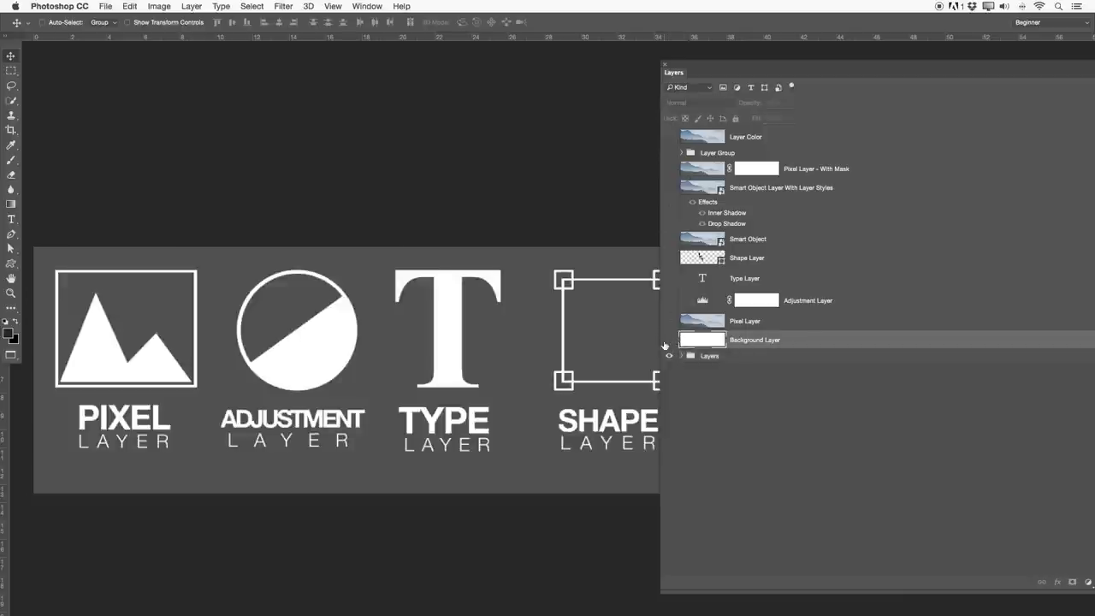
{"action": "left_click", "coordinate": [670, 342]}
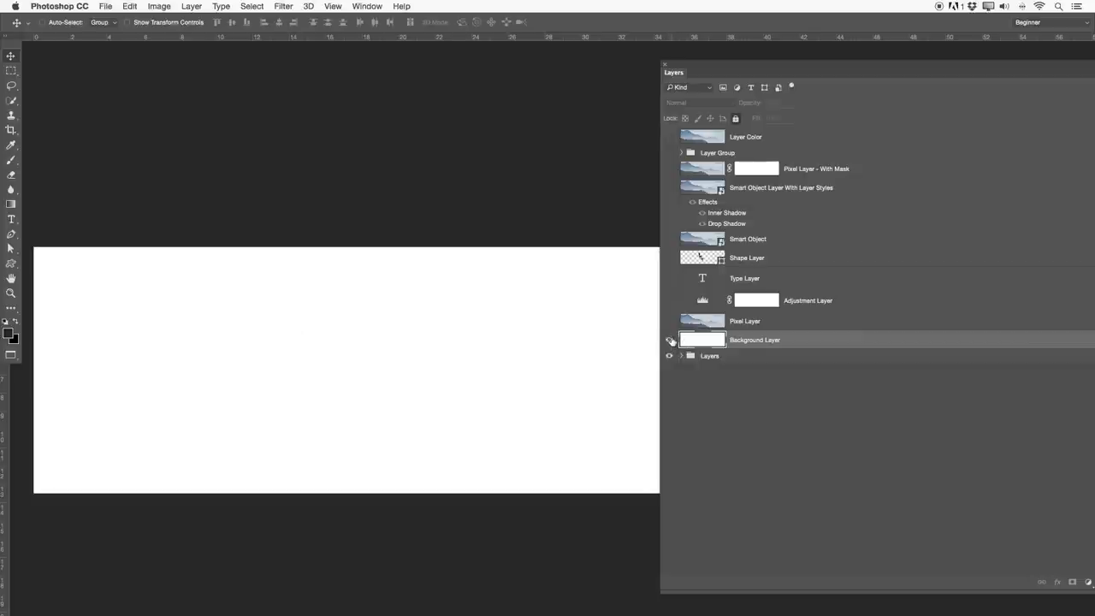
{"action": "left_click", "coordinate": [736, 323]}
{"action": "left_click", "coordinate": [670, 323]}
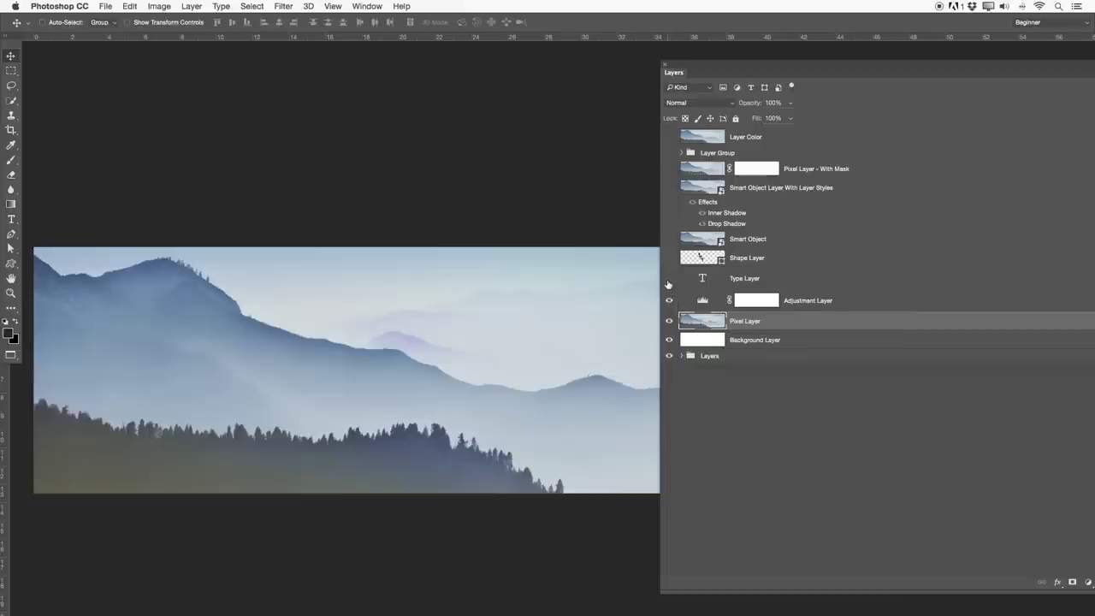
{"action": "left_click", "coordinate": [669, 279]}
{"action": "left_click", "coordinate": [670, 258]}
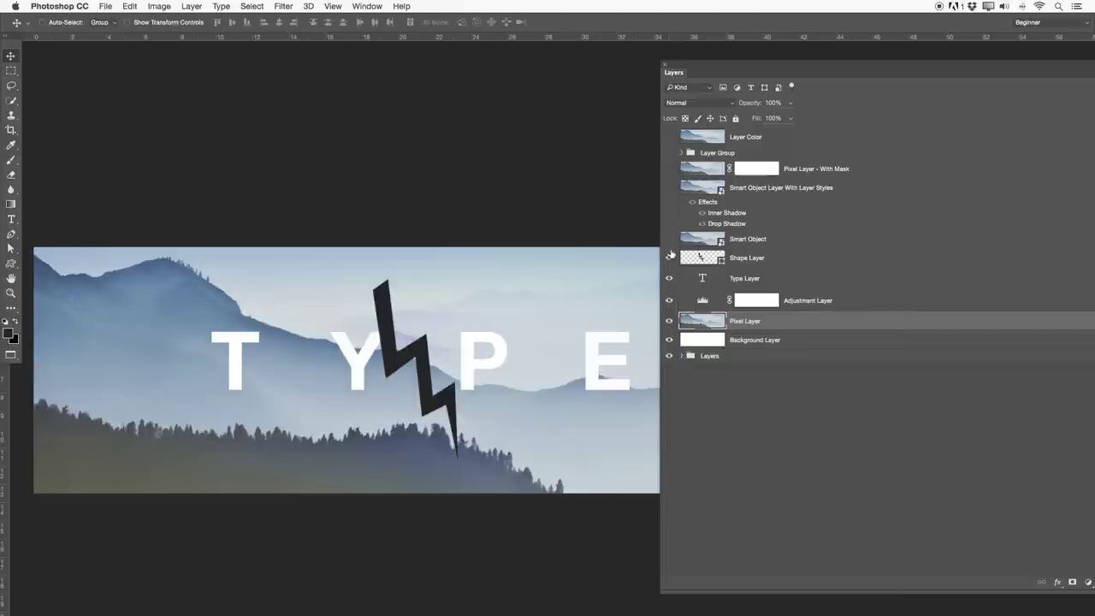
{"action": "left_click", "coordinate": [668, 239]}
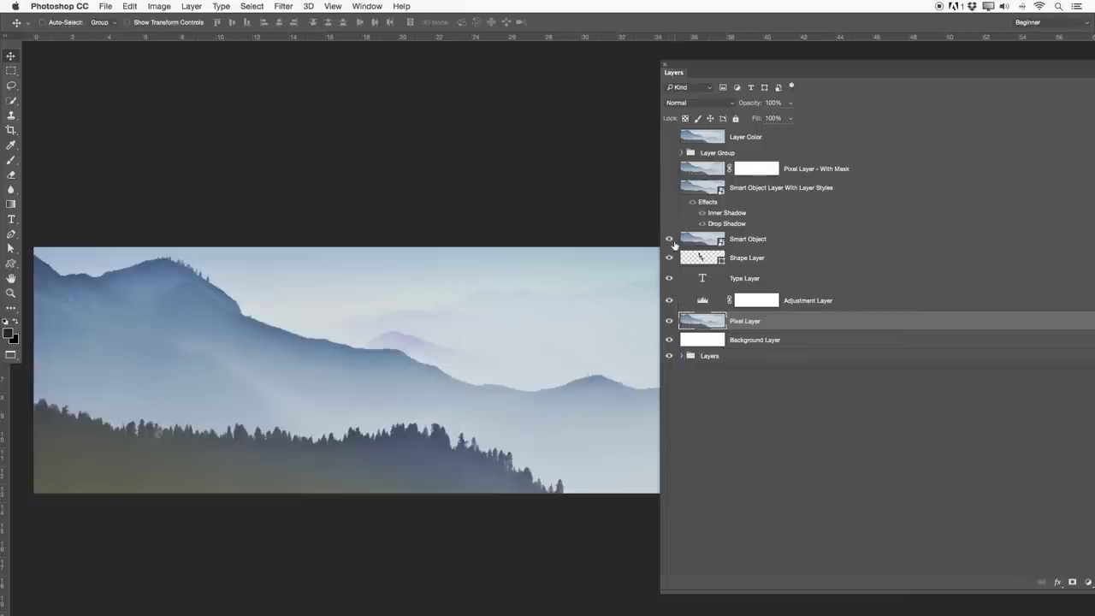
{"action": "left_click", "coordinate": [670, 242]}
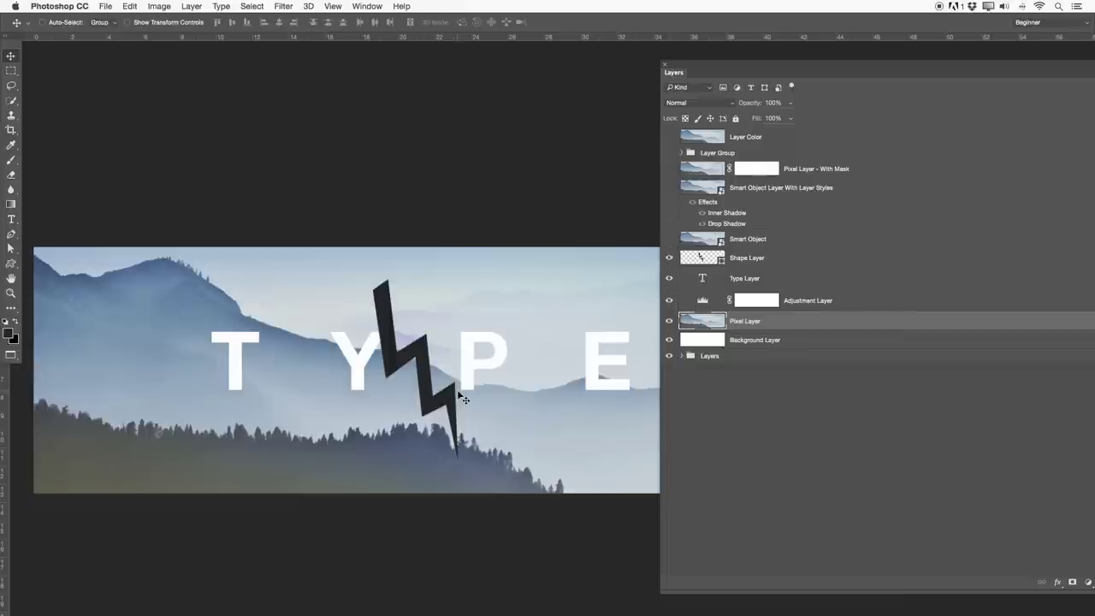
{"action": "left_click", "coordinate": [740, 240]}
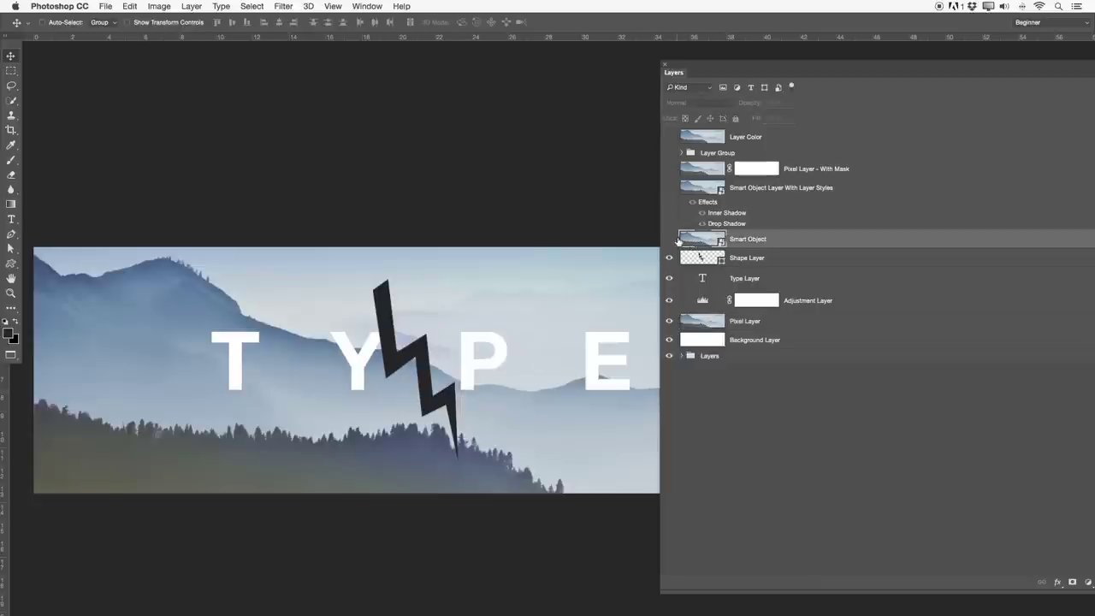
{"action": "left_click", "coordinate": [669, 240]}
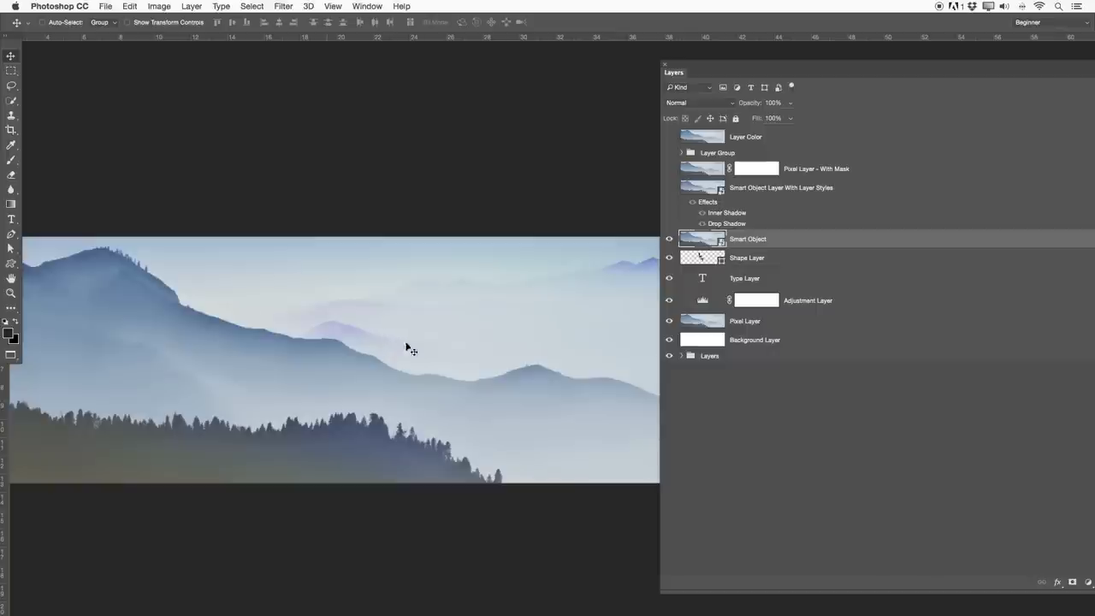
Hide Shape Layer through Background Layer, toggle Layer Color on and off, and float the panel
{"action": "left_click_drag", "start_coordinate": [670, 264], "coordinate": [667, 339]}
{"action": "left_click", "coordinate": [751, 137]}
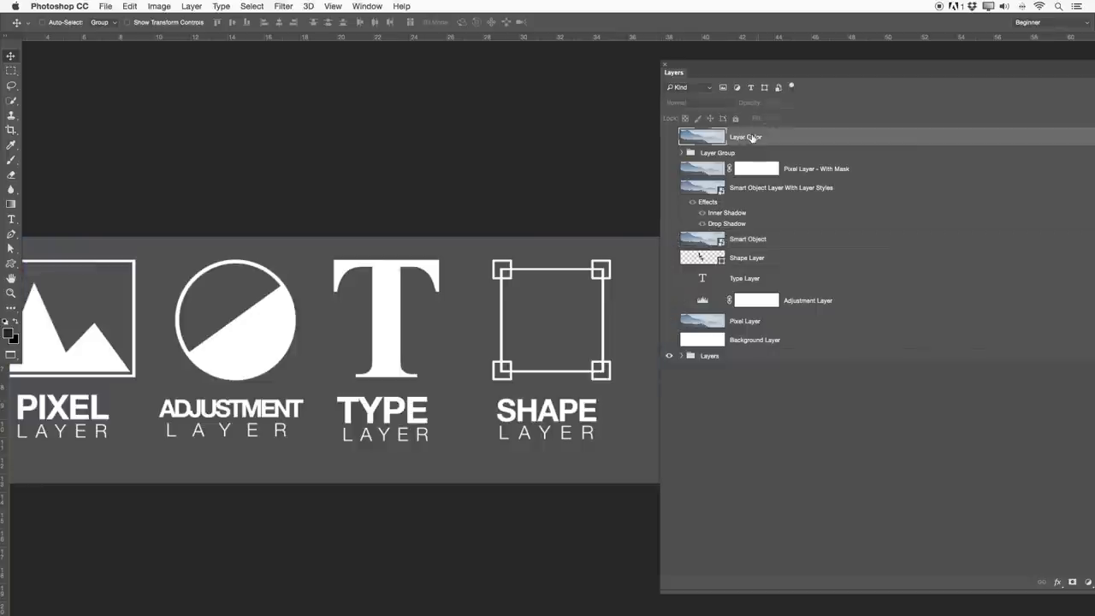
{"action": "left_click", "coordinate": [669, 138]}
{"action": "left_click", "coordinate": [669, 139]}
{"action": "left_click_drag", "start_coordinate": [737, 72], "coordinate": [397, 60]}
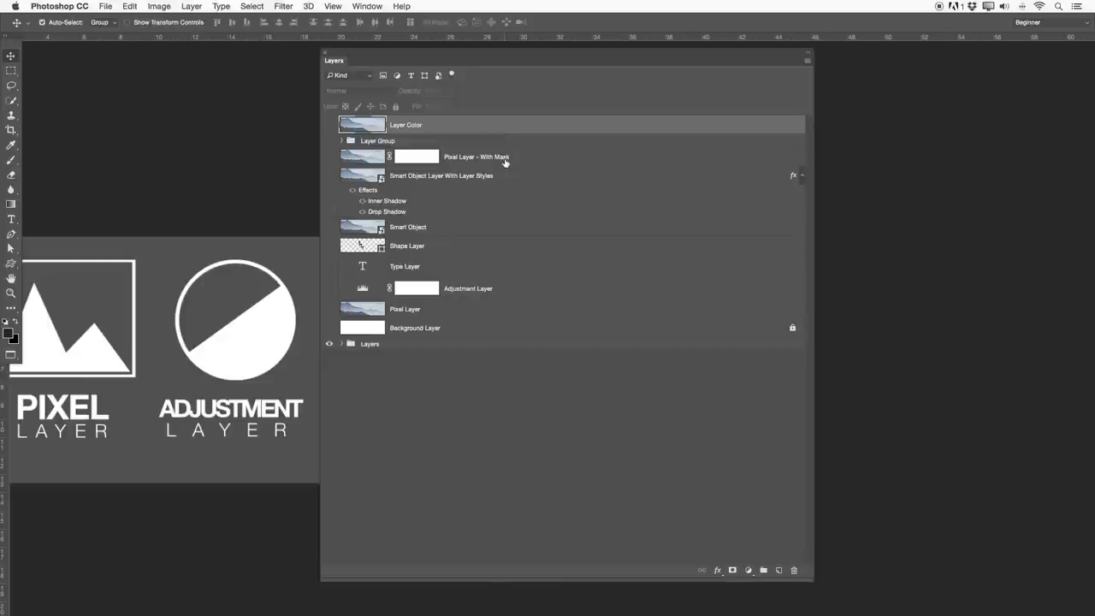
Link Layer Color and Pixel Layer - With Mask, move them into Layer Group, undo, then unlink
{"action": "left_click", "coordinate": [505, 160], "text": "super"}
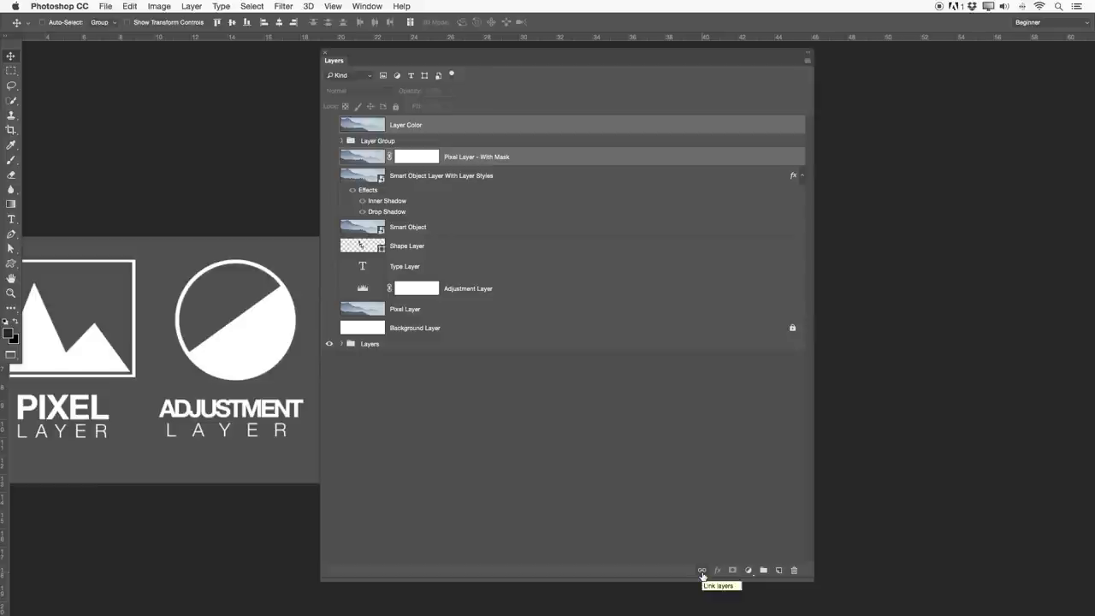
{"action": "left_click", "coordinate": [701, 571]}
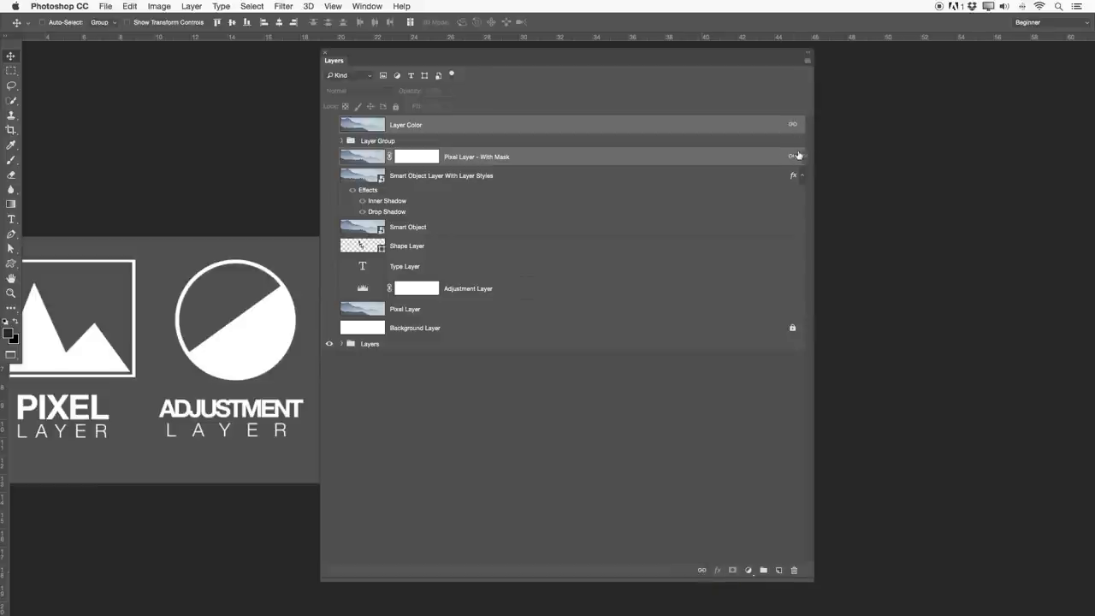
{"action": "left_click_drag", "start_coordinate": [479, 130], "coordinate": [525, 119]}
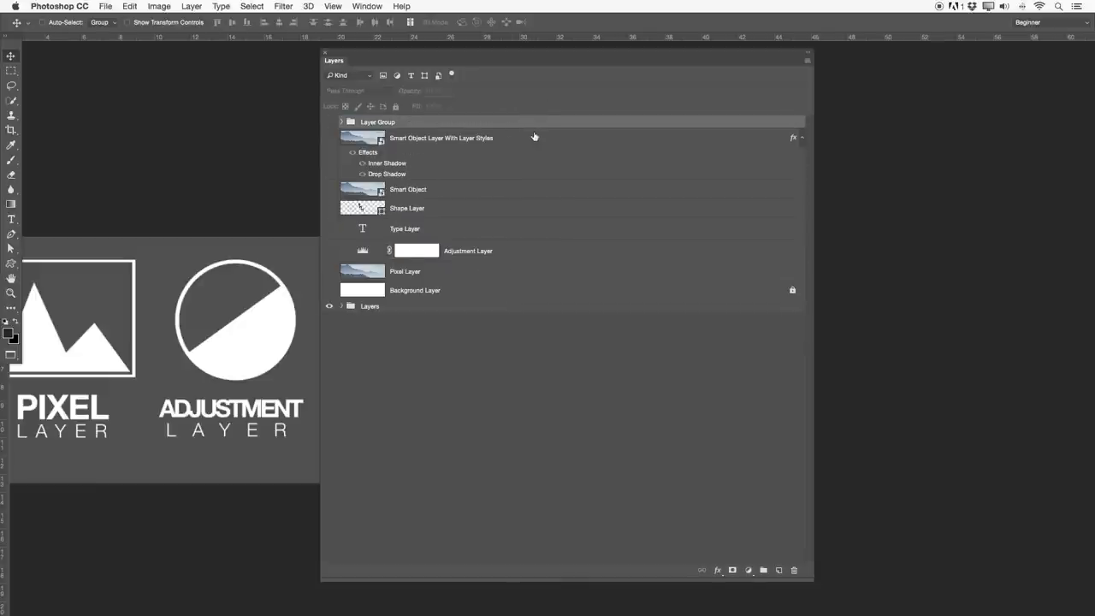
{"action": "key", "text": "super+z"}
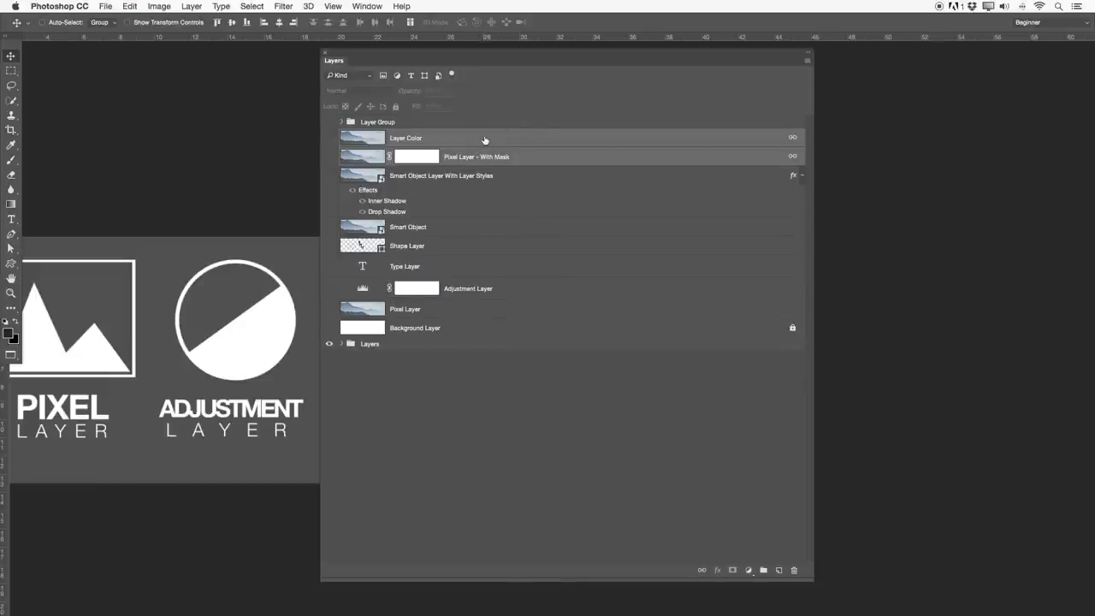
{"action": "left_click", "coordinate": [701, 569]}
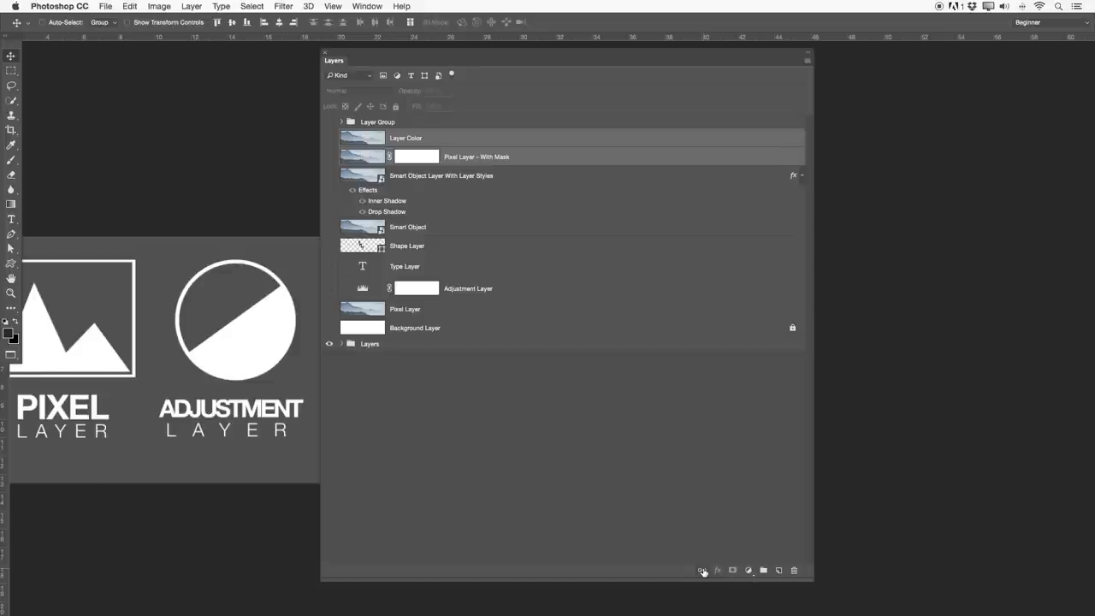
Collapse the effects list of Smart Object Layer With Layer Styles
{"action": "left_click", "coordinate": [608, 186]}
{"action": "left_click", "coordinate": [577, 156]}
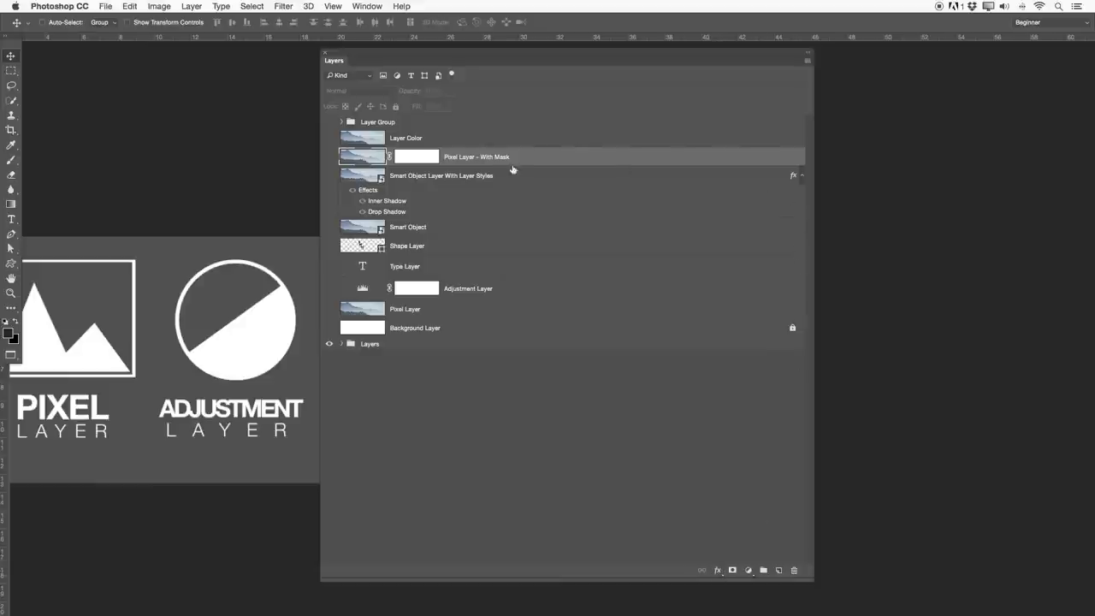
{"action": "left_click", "coordinate": [422, 183]}
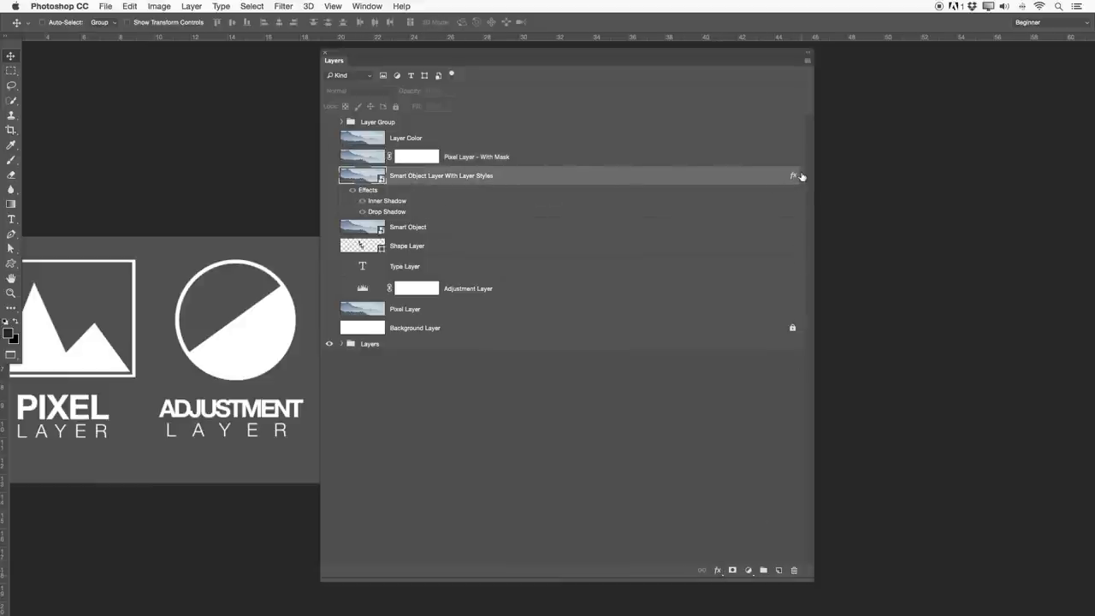
{"action": "left_click", "coordinate": [802, 175]}
{"action": "left_click", "coordinate": [802, 176]}
{"action": "left_click", "coordinate": [802, 177]}
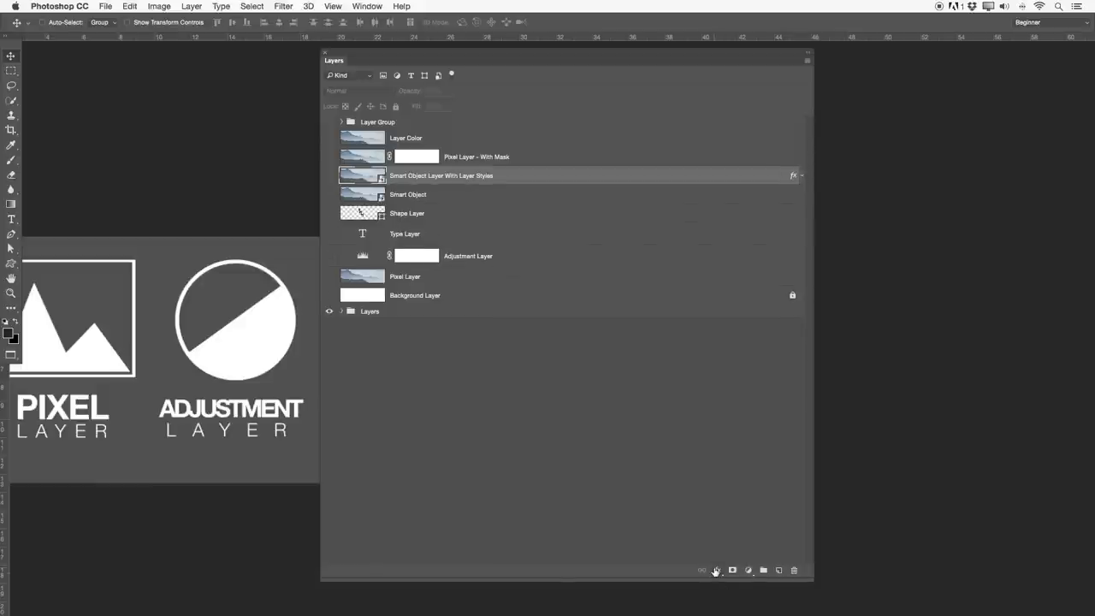
{"action": "left_click", "coordinate": [716, 571]}
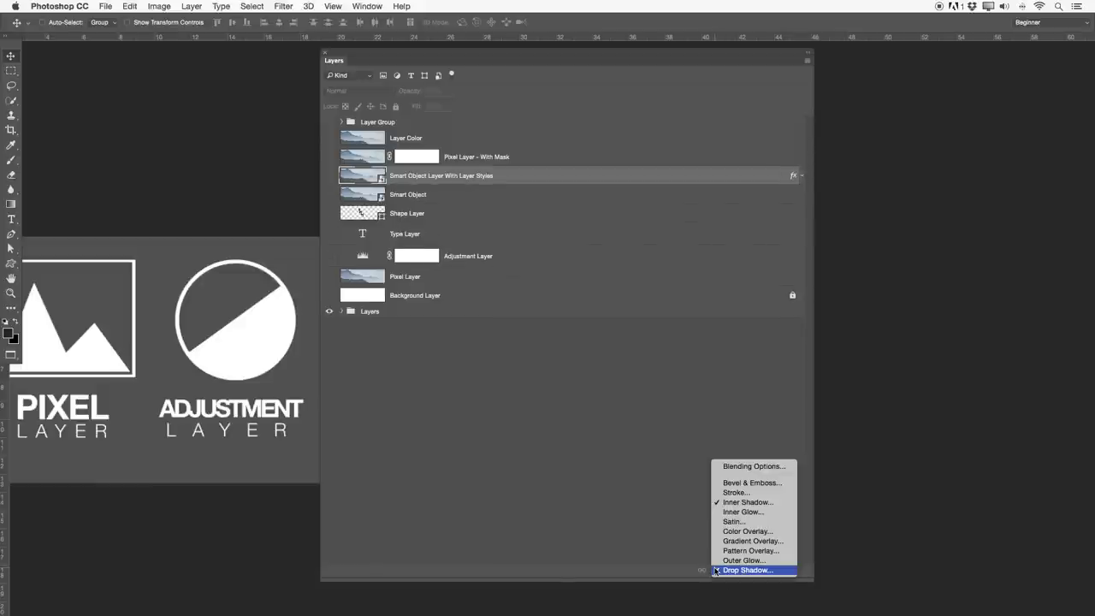
{"action": "left_click", "coordinate": [652, 425]}
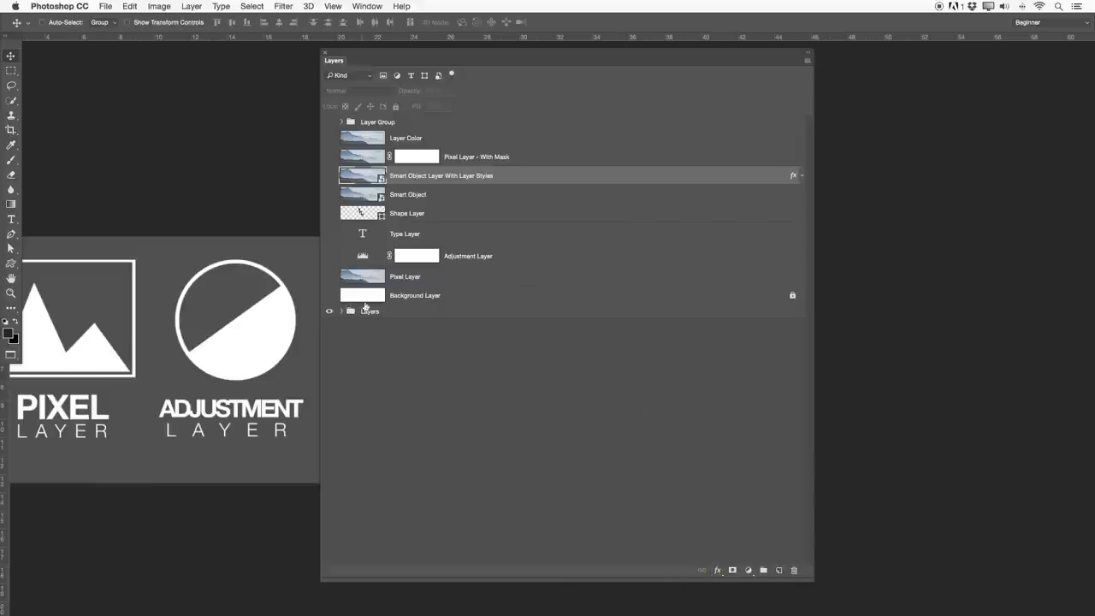
{"action": "left_click", "coordinate": [408, 140]}
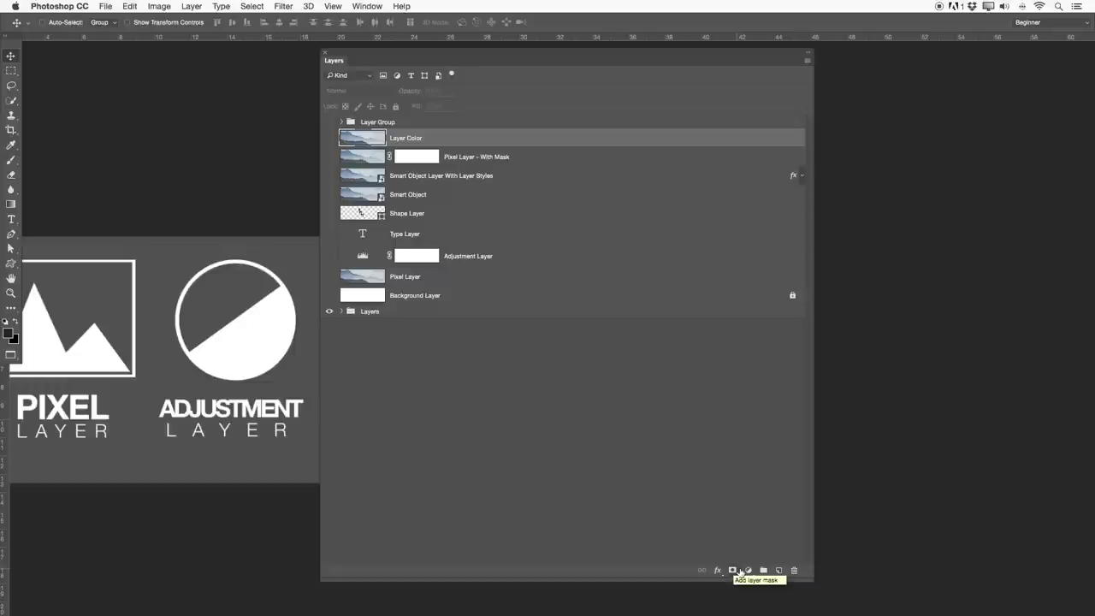
{"action": "left_click", "coordinate": [736, 570]}
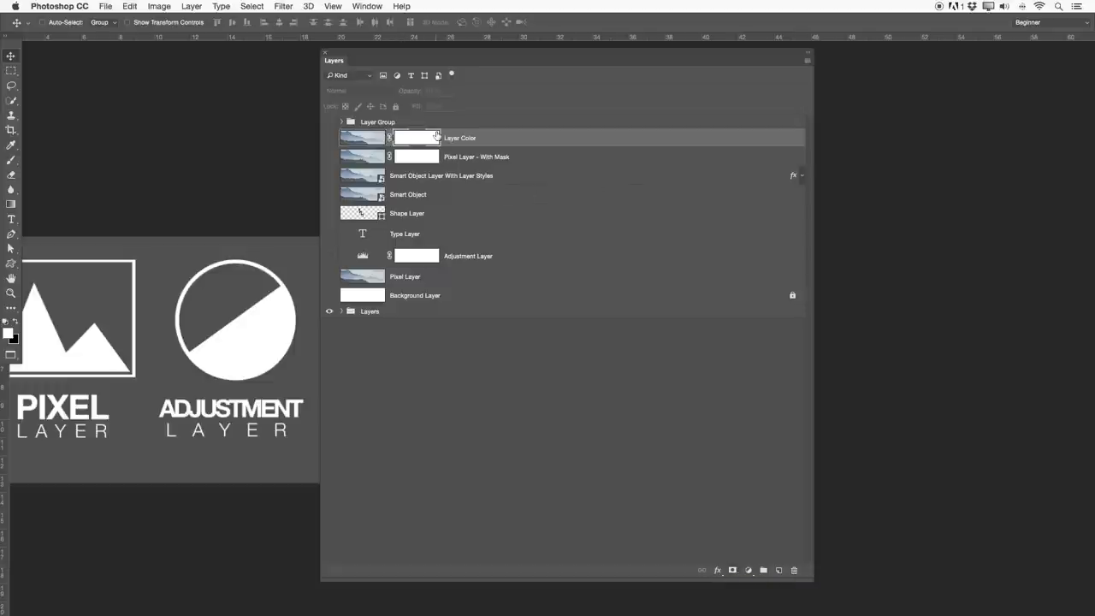
{"action": "key", "text": "super+z"}
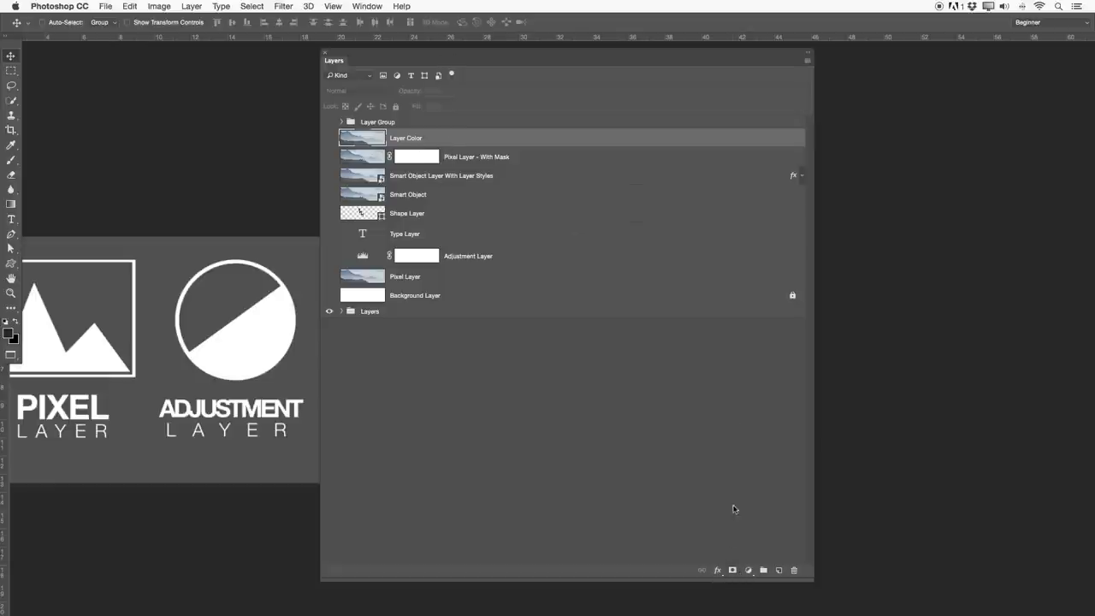
{"action": "left_click", "coordinate": [733, 571]}
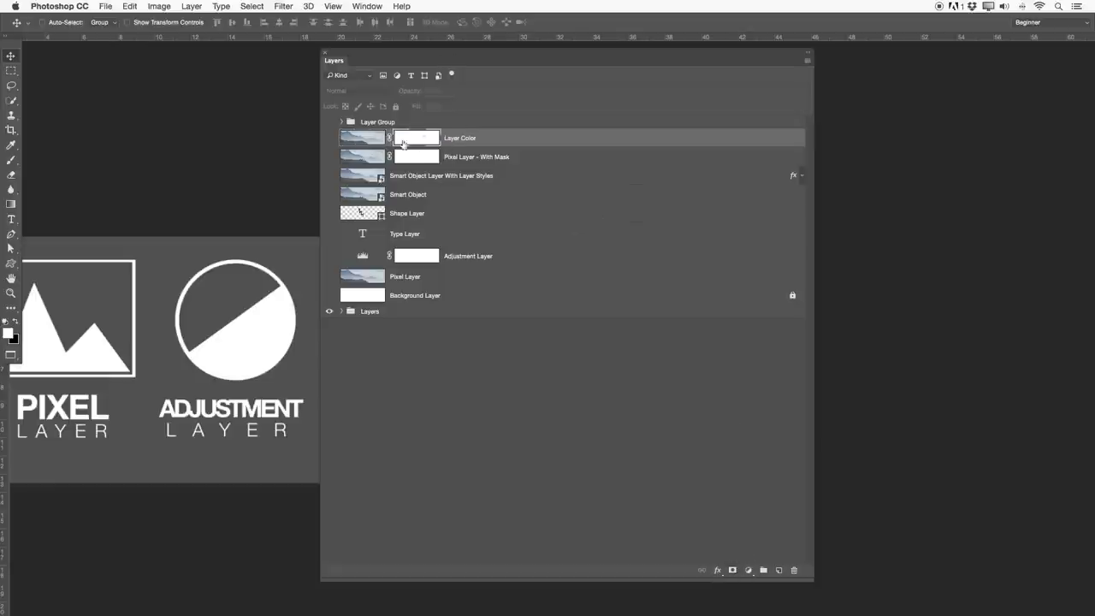
{"action": "key", "text": "ctrl+z"}
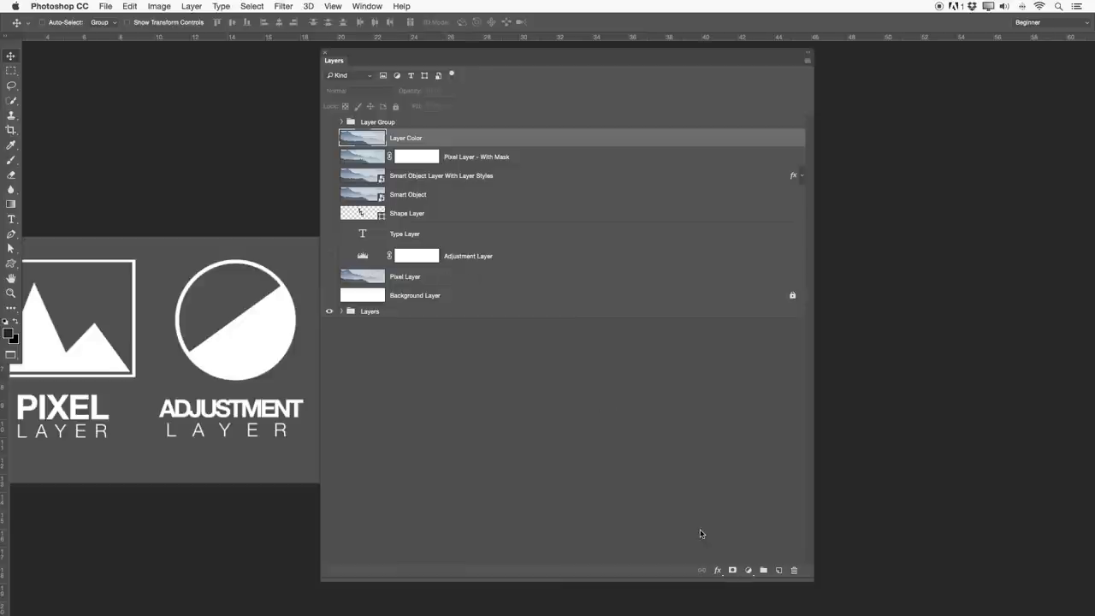
{"action": "left_click", "coordinate": [748, 571]}
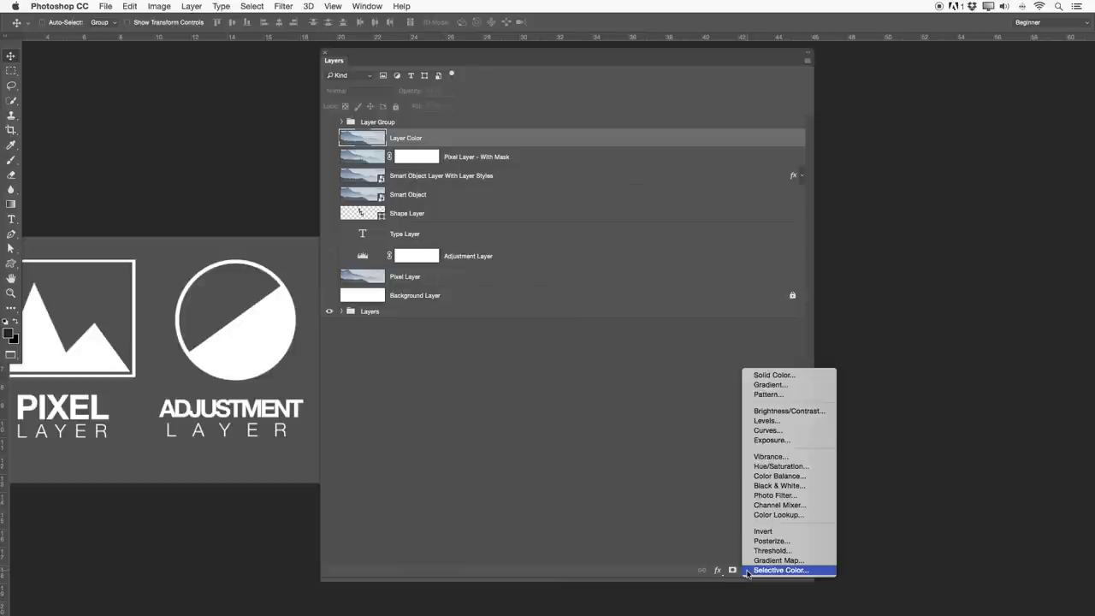
Add a Levels adjustment layer, shift the panel dock right, then delete Levels 1
{"action": "left_click", "coordinate": [769, 420]}
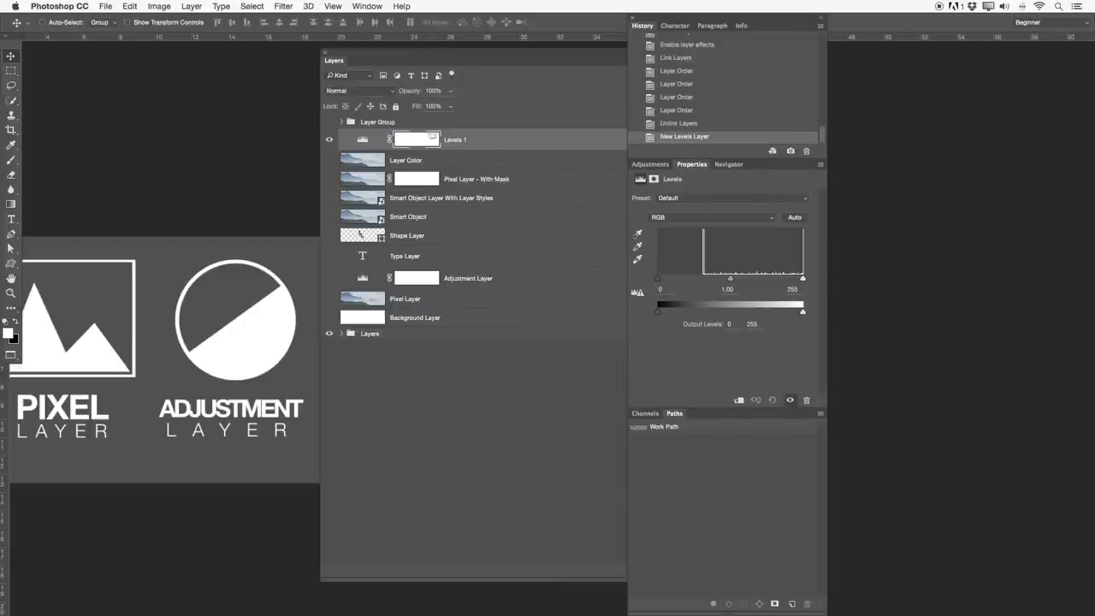
{"action": "left_click_drag", "start_coordinate": [637, 17], "coordinate": [872, 33]}
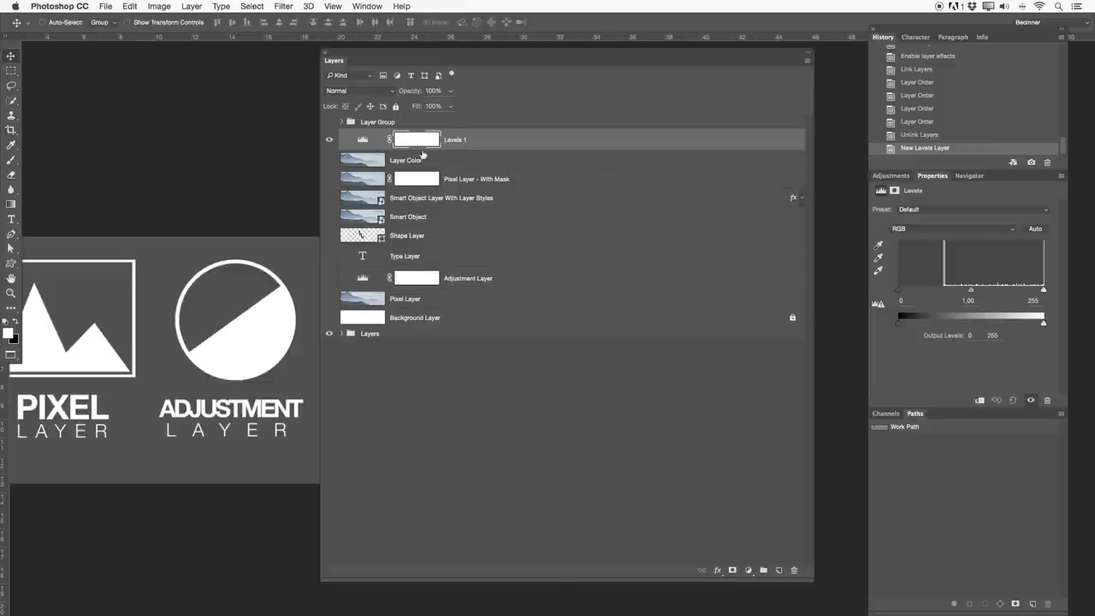
{"action": "key", "text": "Delete"}
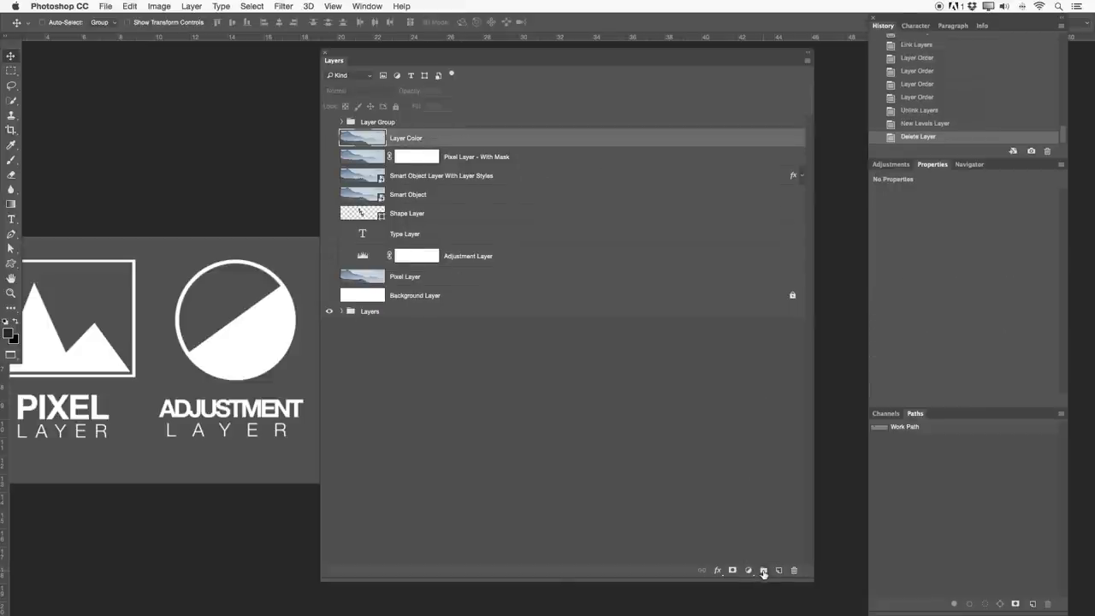
{"action": "left_click", "coordinate": [432, 124]}
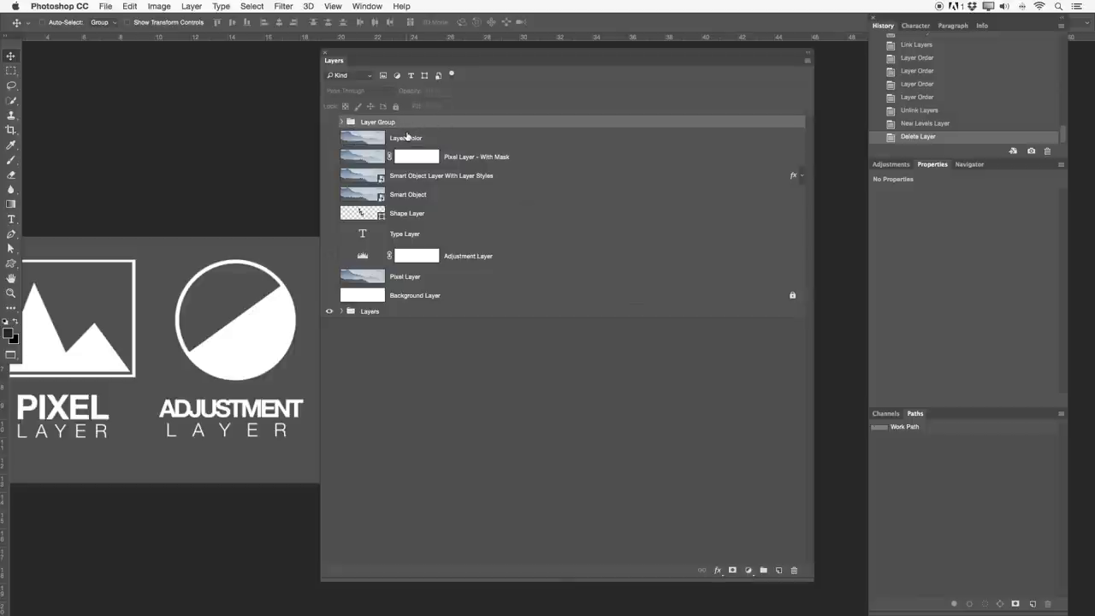
Create a group named TEST, move Layer Color and Pixel Layer - With Mask into it, and collapse it
{"action": "left_click", "coordinate": [763, 571]}
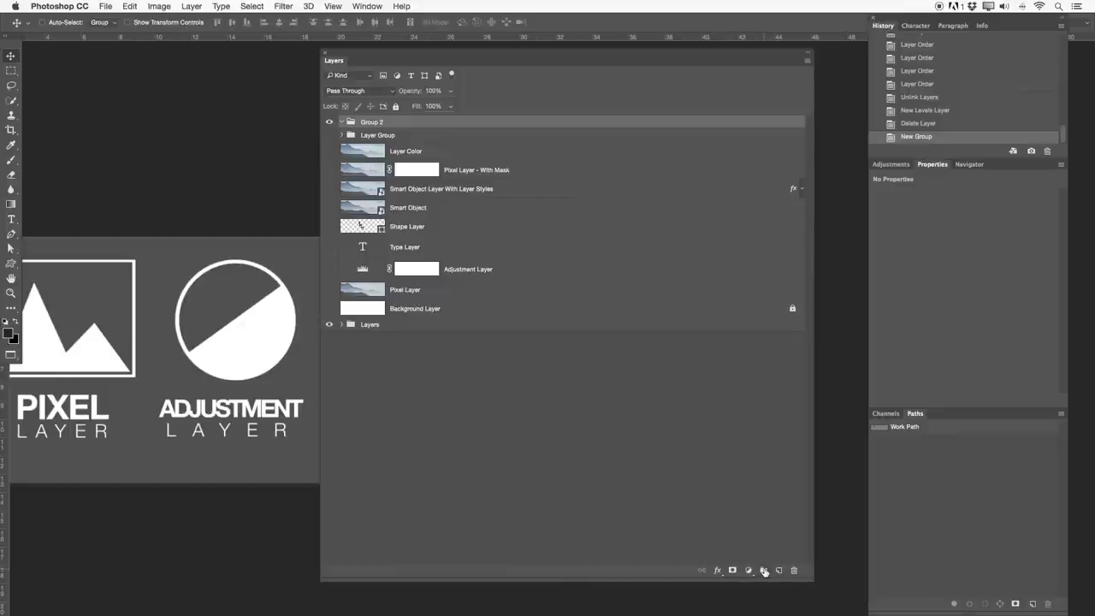
{"action": "double_click", "coordinate": [367, 122]}
{"action": "key", "text": "BackSpace"}
{"action": "key", "text": "Return"}
{"action": "left_click_drag", "start_coordinate": [391, 154], "coordinate": [378, 130]}
{"action": "left_click_drag", "start_coordinate": [375, 171], "coordinate": [383, 193]}
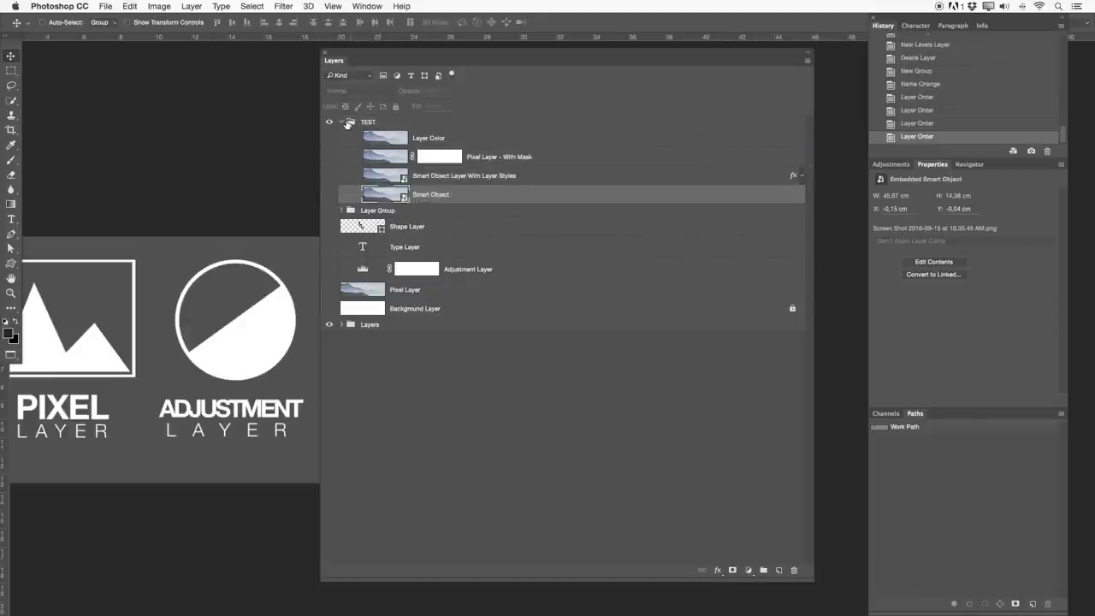
{"action": "left_click", "coordinate": [342, 122]}
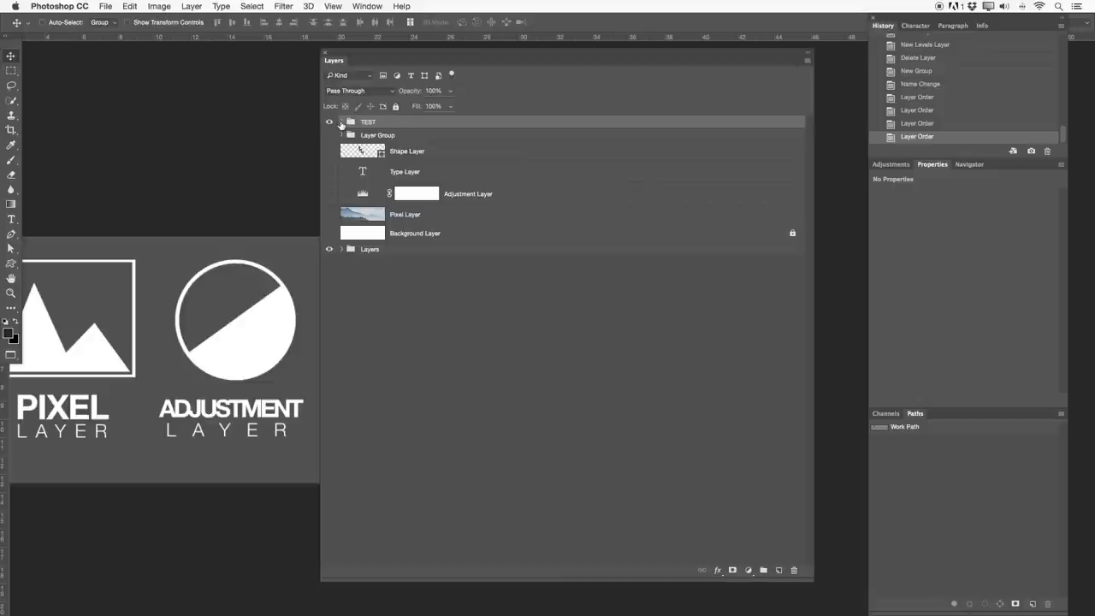
Label the TEST group red and toggle it collapsed and expanded
{"action": "right_click", "coordinate": [382, 123]}
{"action": "left_click", "coordinate": [414, 389]}
{"action": "left_click", "coordinate": [343, 122]}
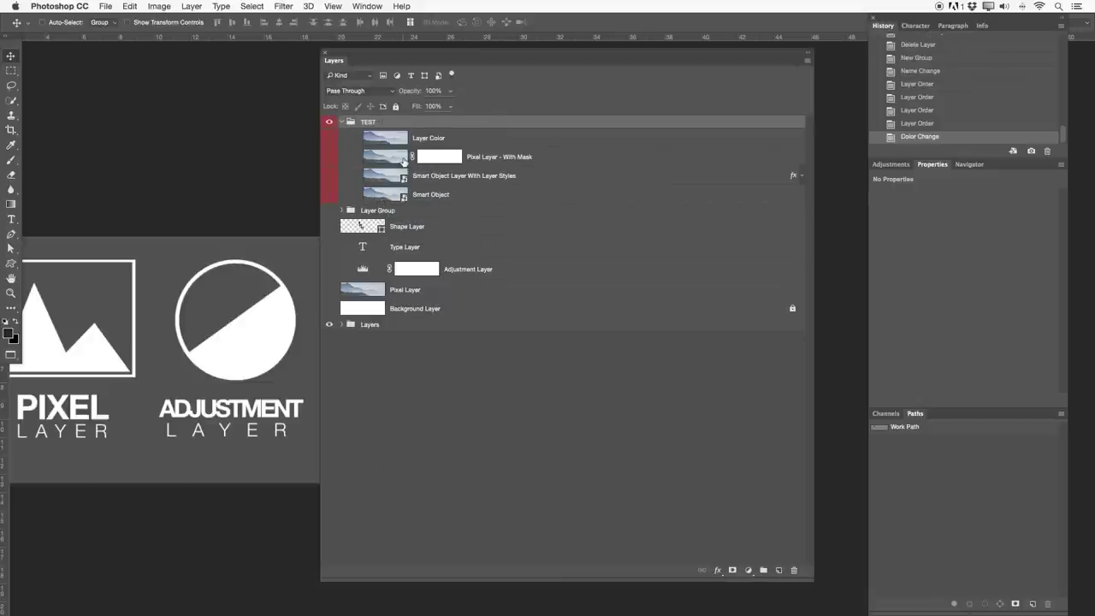
{"action": "left_click", "coordinate": [340, 122]}
{"action": "left_click", "coordinate": [340, 123]}
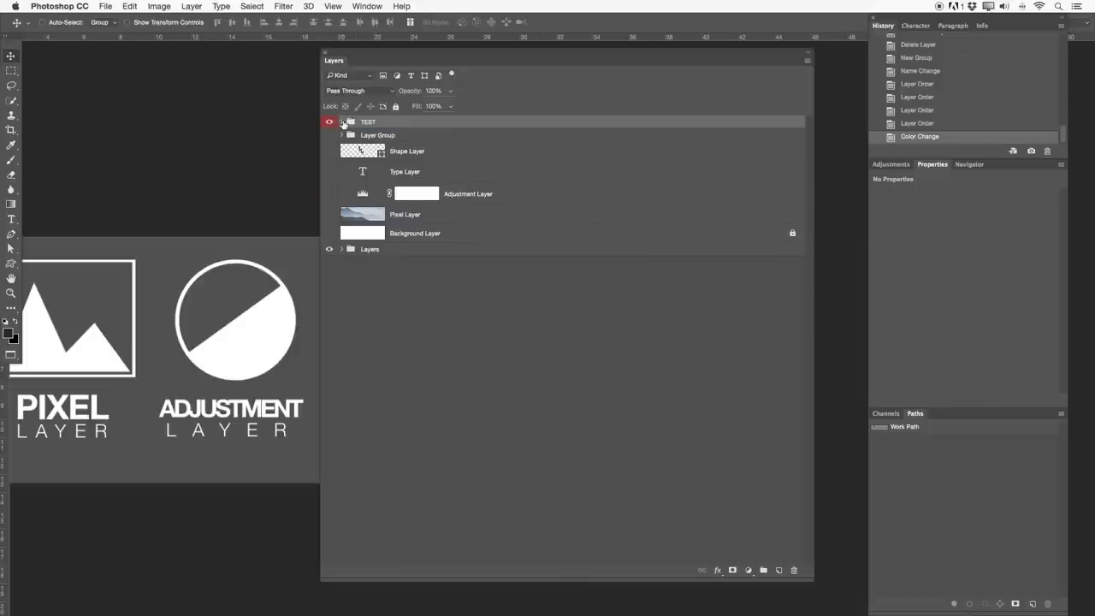
{"action": "left_click", "coordinate": [341, 122]}
Move the four layers out above TEST, then select Layer Color through Smart Object and group them
{"action": "left_click_drag", "start_coordinate": [450, 171], "coordinate": [407, 115]}
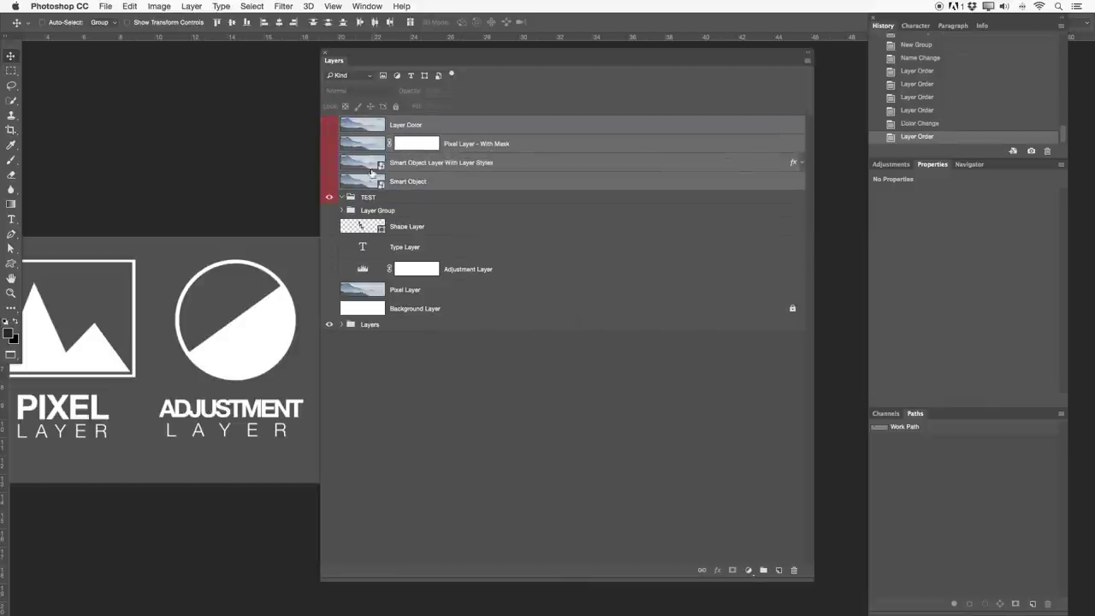
{"action": "right_click", "coordinate": [434, 171]}
{"action": "key", "text": "Escape"}
{"action": "left_click", "coordinate": [408, 182]}
{"action": "left_click", "coordinate": [359, 198]}
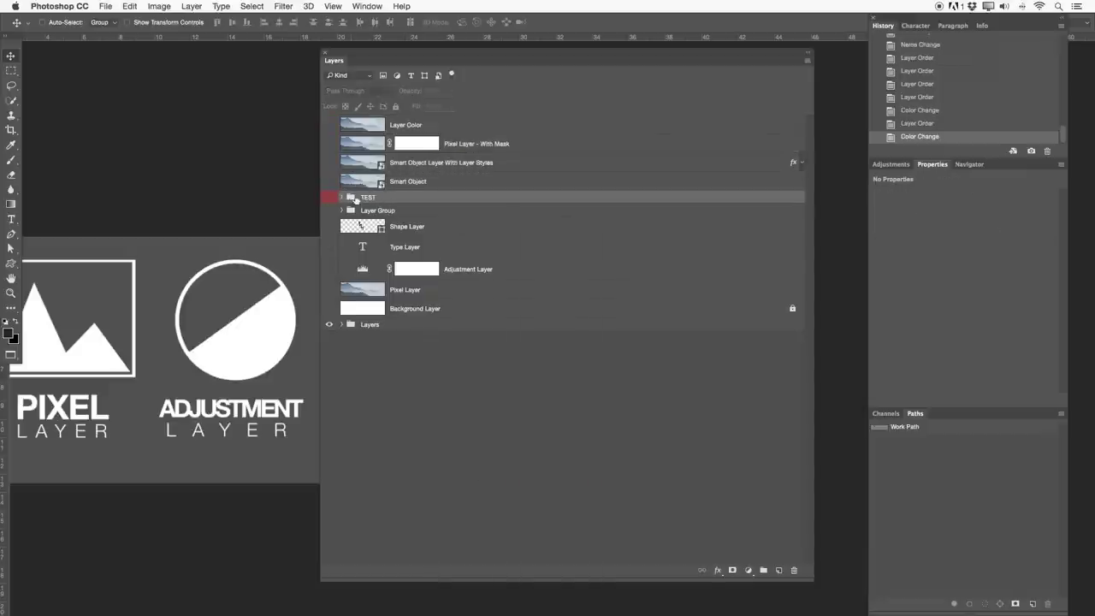
{"action": "left_click", "coordinate": [409, 126]}
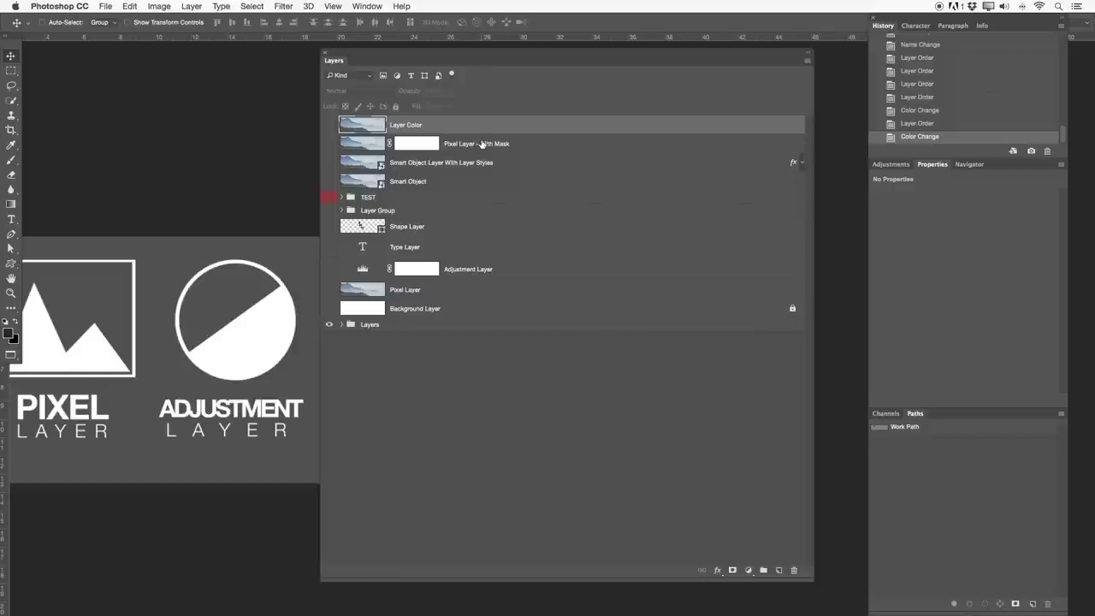
{"action": "left_click", "coordinate": [451, 183], "text": "shift"}
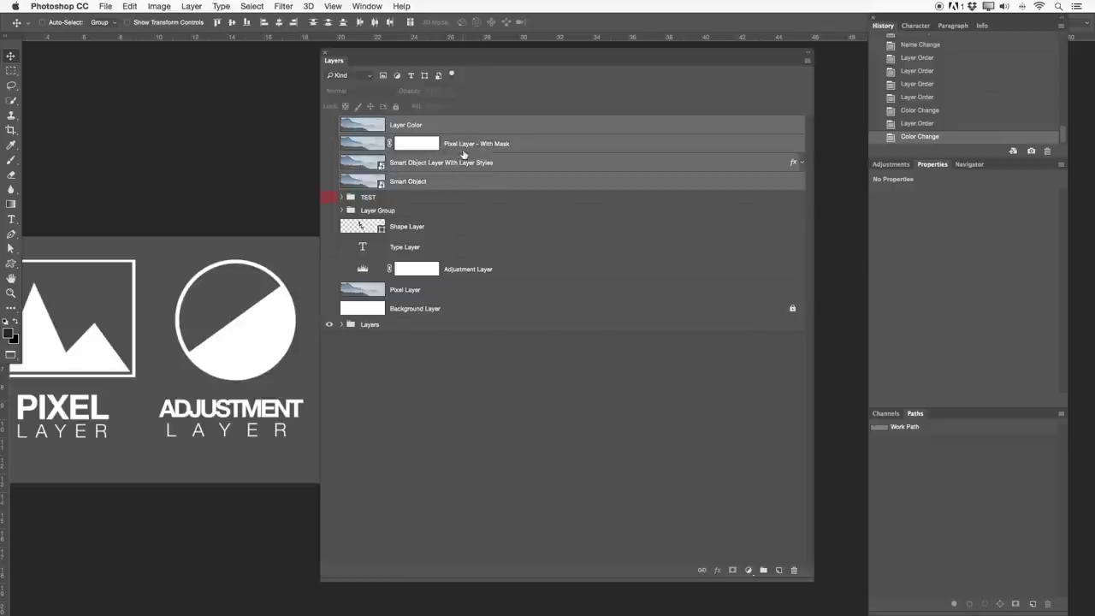
{"action": "left_click", "coordinate": [763, 570]}
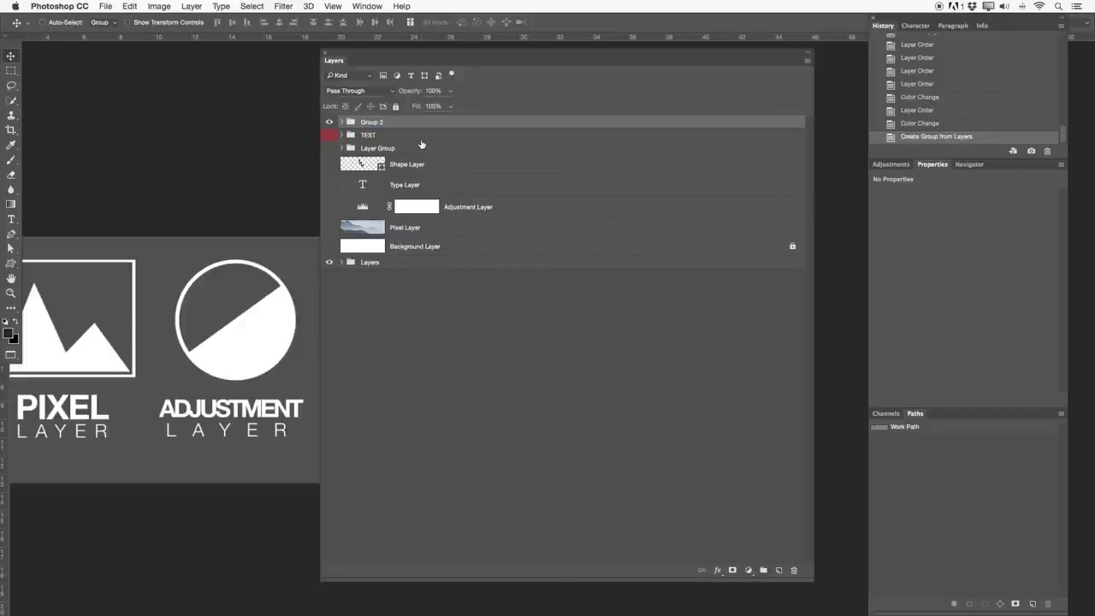
{"action": "left_click", "coordinate": [342, 122]}
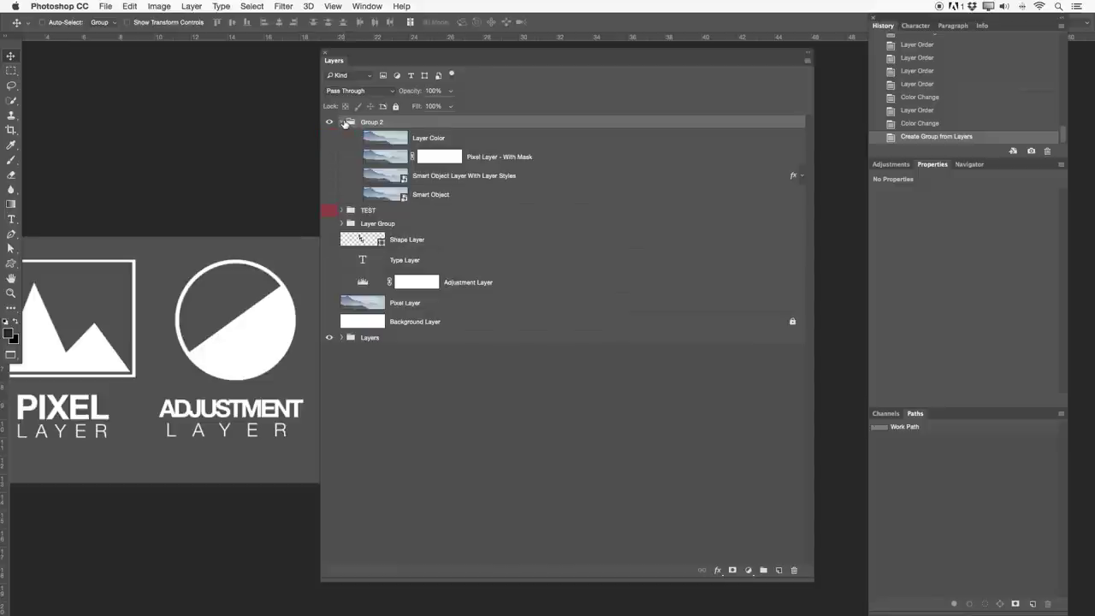
{"action": "left_click", "coordinate": [390, 194], "text": "super"}
{"action": "key", "text": "super+d"}
{"action": "left_click", "coordinate": [447, 144], "text": "shift"}
{"action": "left_click", "coordinate": [453, 194], "text": "shift"}
{"action": "left_click_drag", "start_coordinate": [449, 163], "coordinate": [431, 120]}
{"action": "left_click", "coordinate": [384, 148]}
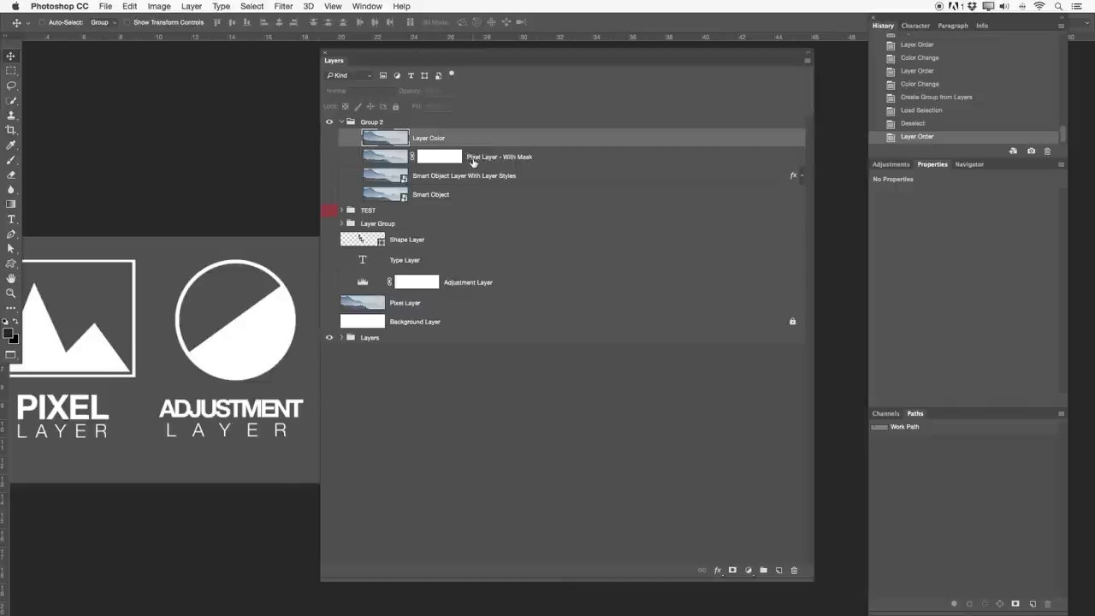
{"action": "left_click", "coordinate": [492, 175], "text": "shift"}
{"action": "left_click", "coordinate": [479, 194], "text": "shift"}
{"action": "left_click_drag", "start_coordinate": [453, 184], "coordinate": [436, 121]}
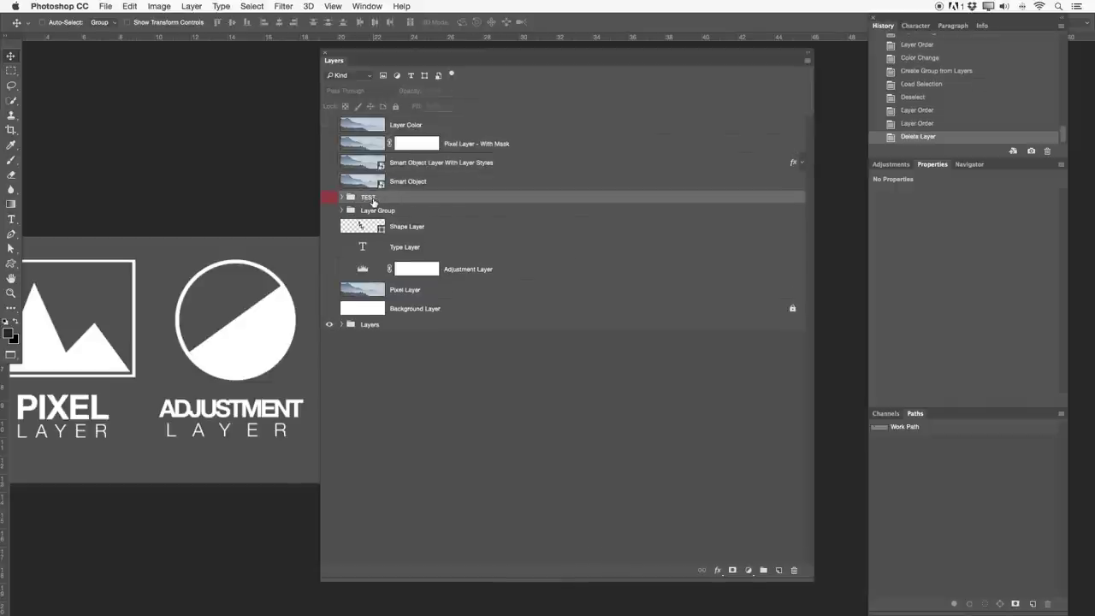
{"action": "key", "text": "Delete"}
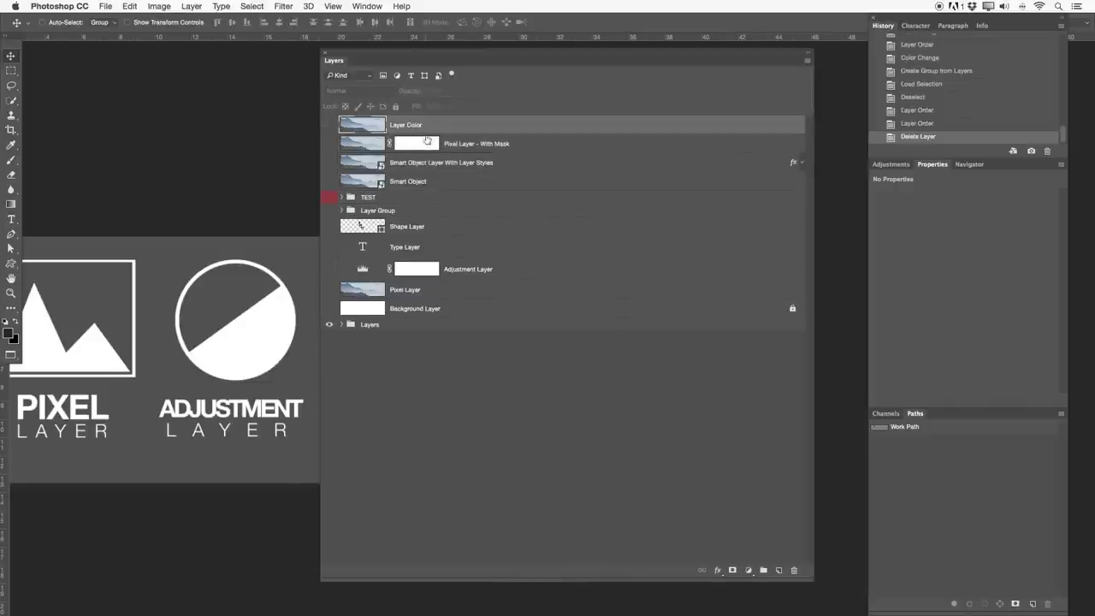
{"action": "left_click", "coordinate": [461, 160], "text": "shift"}
{"action": "left_click", "coordinate": [446, 182], "text": "shift"}
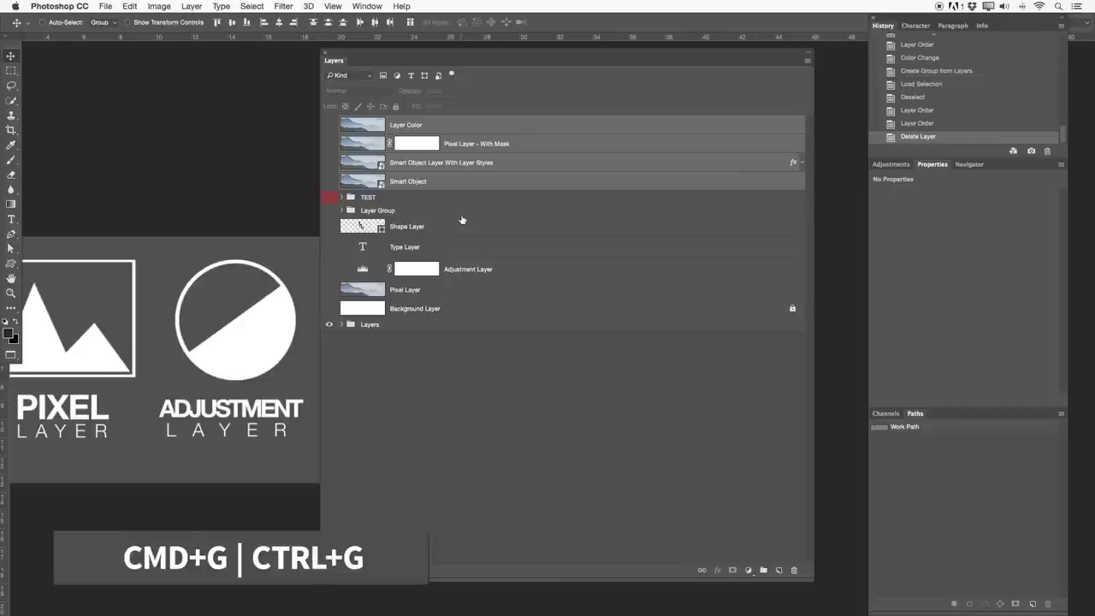
{"action": "key", "text": "super+g"}
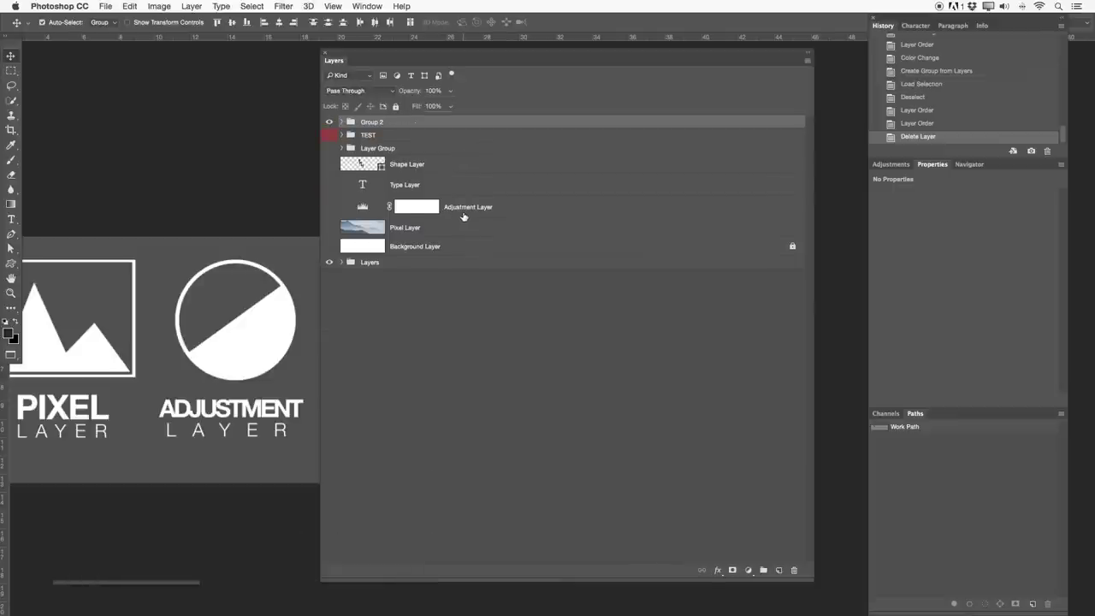
{"action": "double_click", "coordinate": [376, 123]}
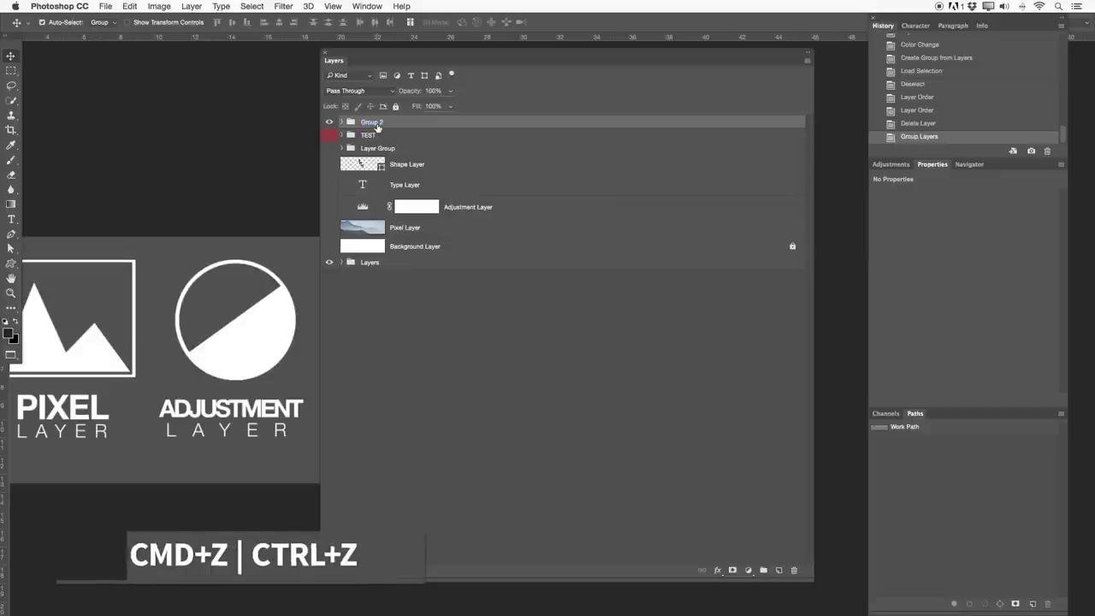
{"action": "key", "text": "super+z"}
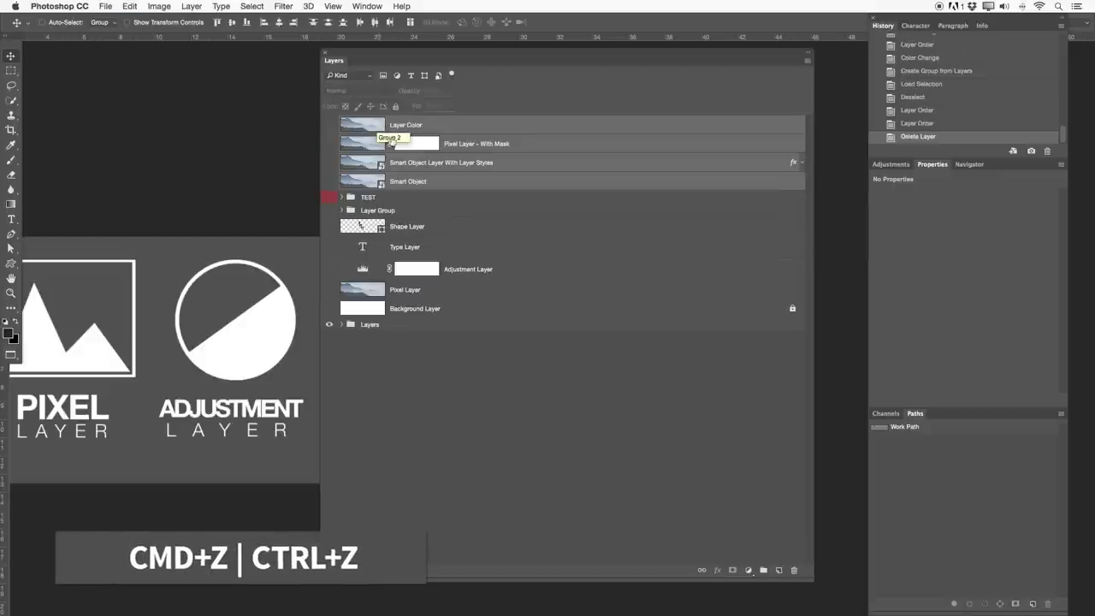
{"action": "left_click", "coordinate": [430, 184]}
{"action": "left_click", "coordinate": [404, 200]}
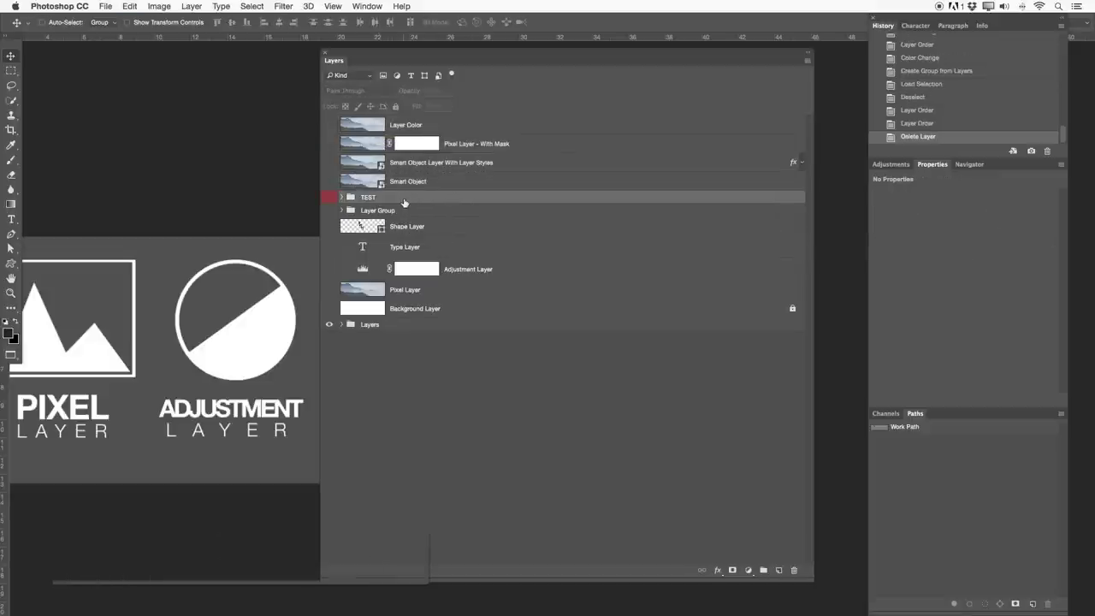
{"action": "key", "text": "Delete"}
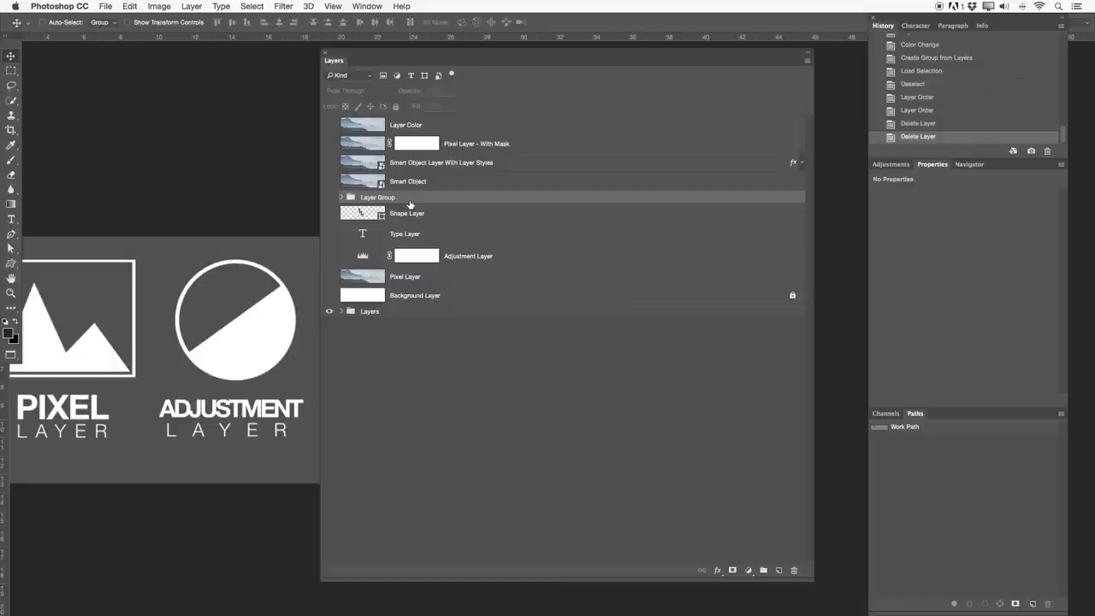
Select Layer Color and add a new empty layer above it
{"action": "left_click", "coordinate": [509, 325]}
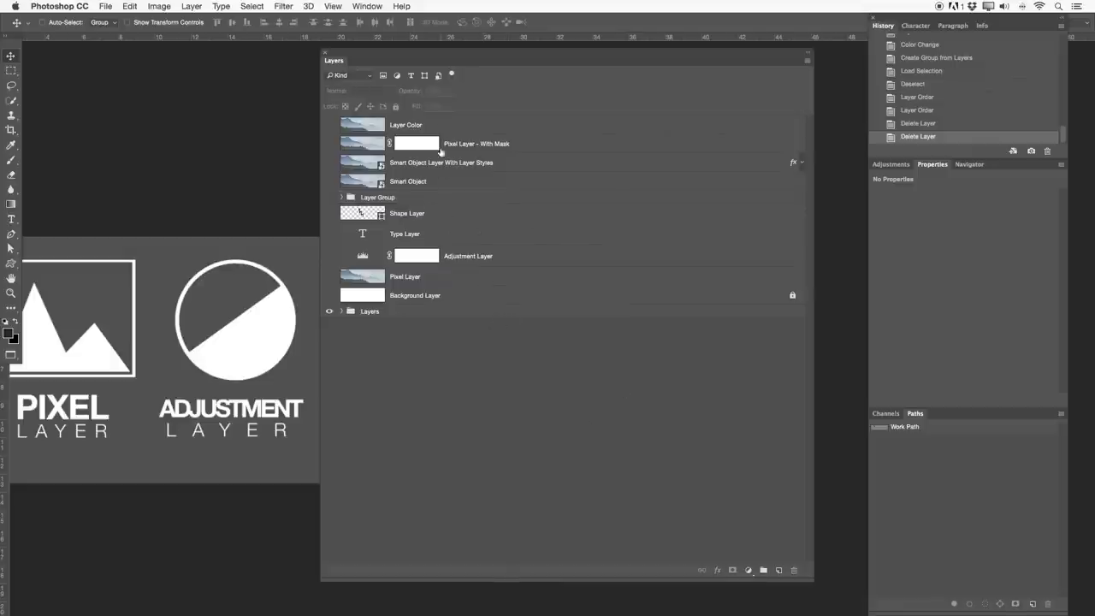
{"action": "left_click", "coordinate": [473, 124]}
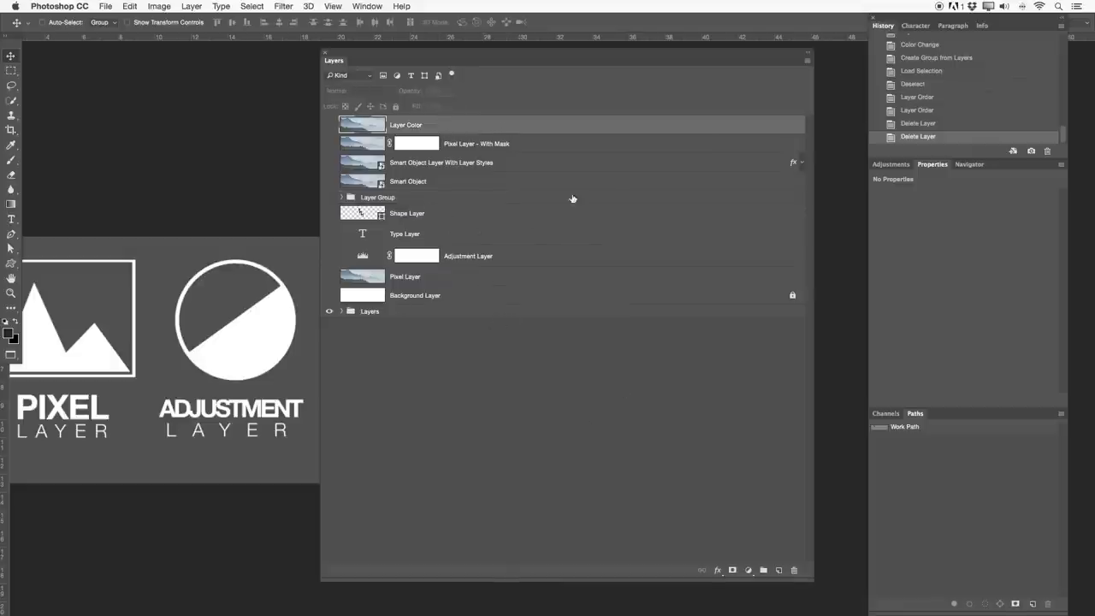
{"action": "left_click", "coordinate": [777, 571]}
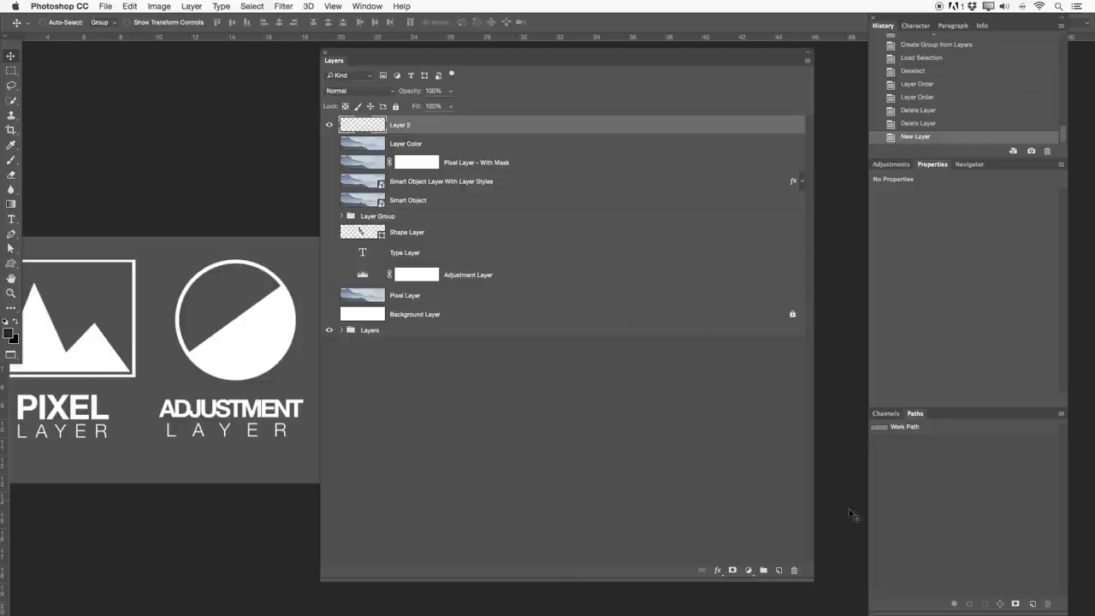
Delete the new Layer 2 with confirmation, then delete Layer Color and undo that
{"action": "left_click", "coordinate": [793, 569]}
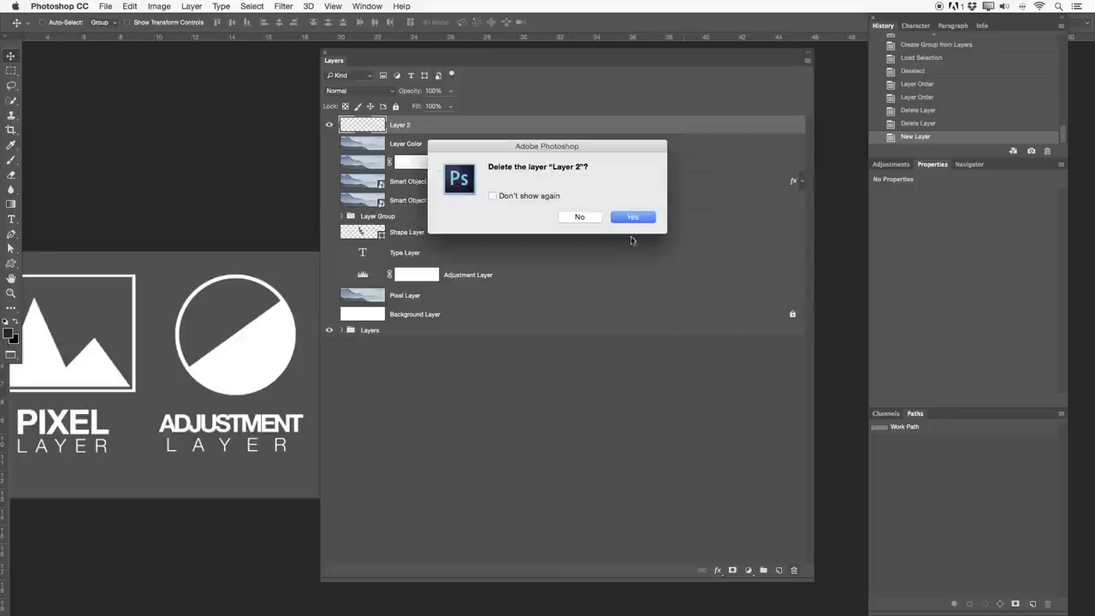
{"action": "left_click", "coordinate": [640, 219]}
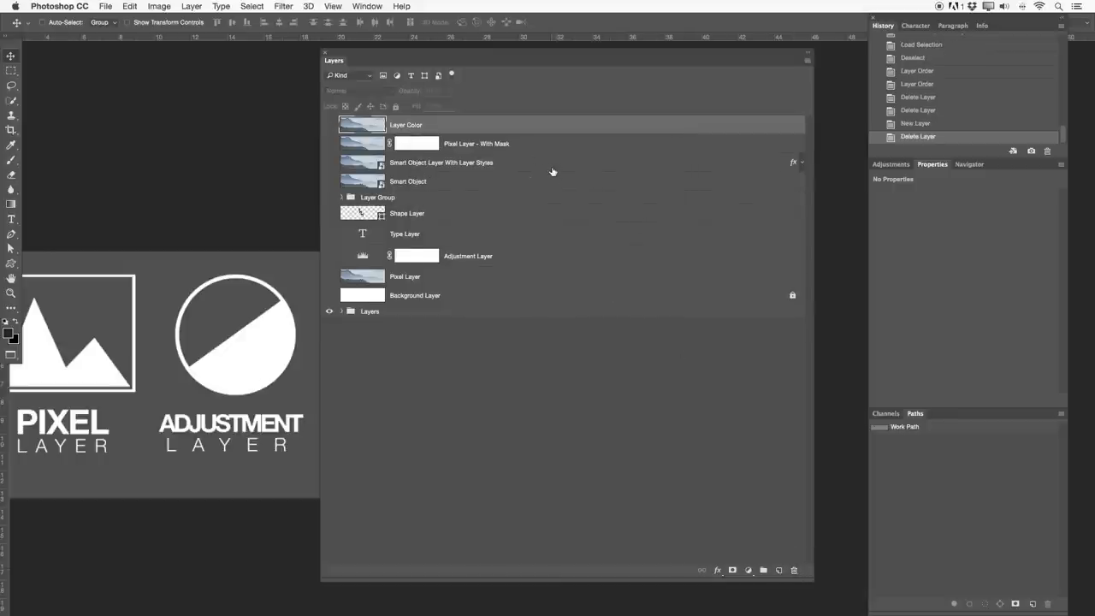
{"action": "key", "text": "Delete"}
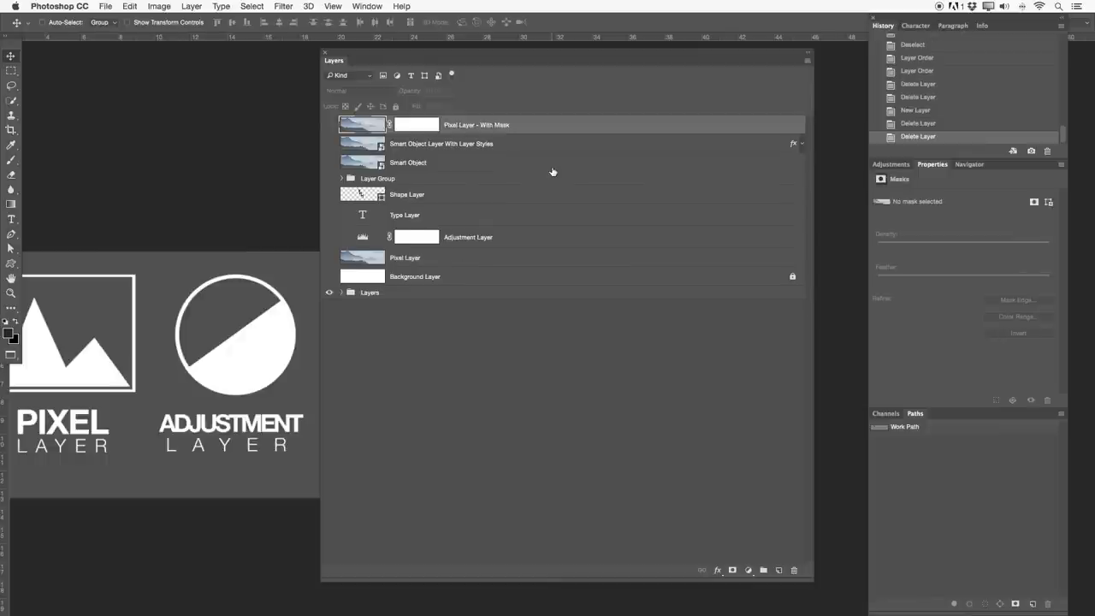
{"action": "key", "text": "super+z"}
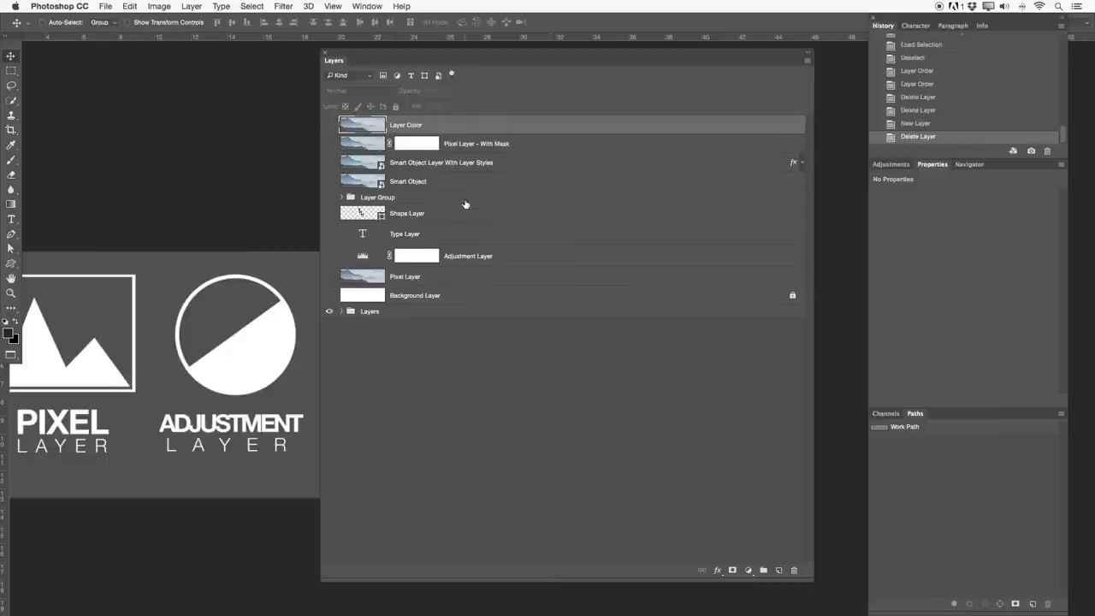
{"action": "left_click", "coordinate": [763, 570]}
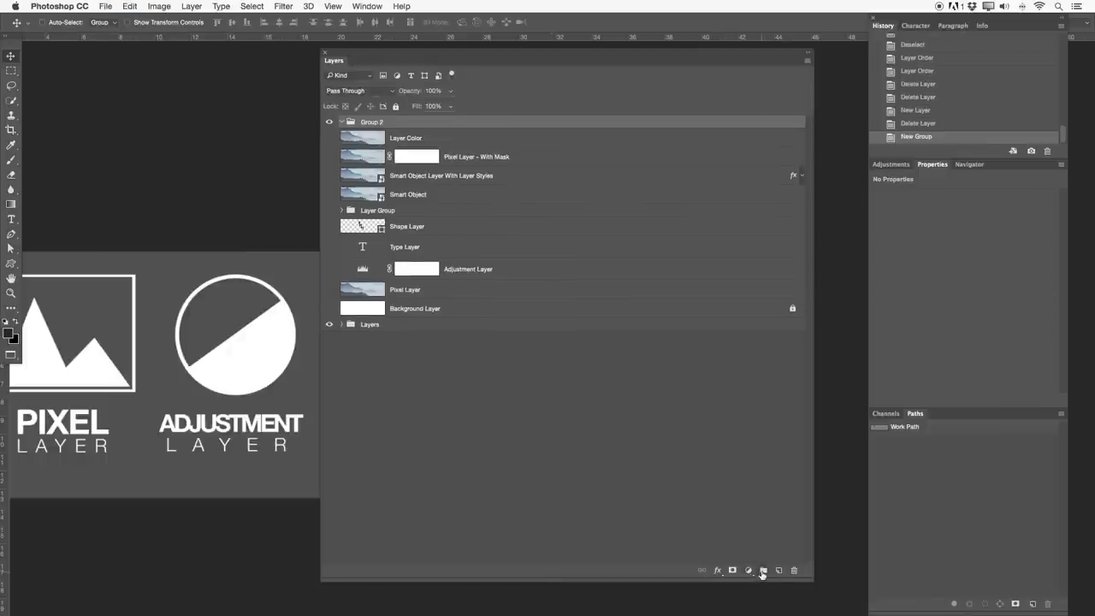
{"action": "left_click", "coordinate": [763, 570]}
{"action": "left_click", "coordinate": [762, 570]}
{"action": "left_click", "coordinate": [778, 570]}
{"action": "left_click", "coordinate": [779, 570]}
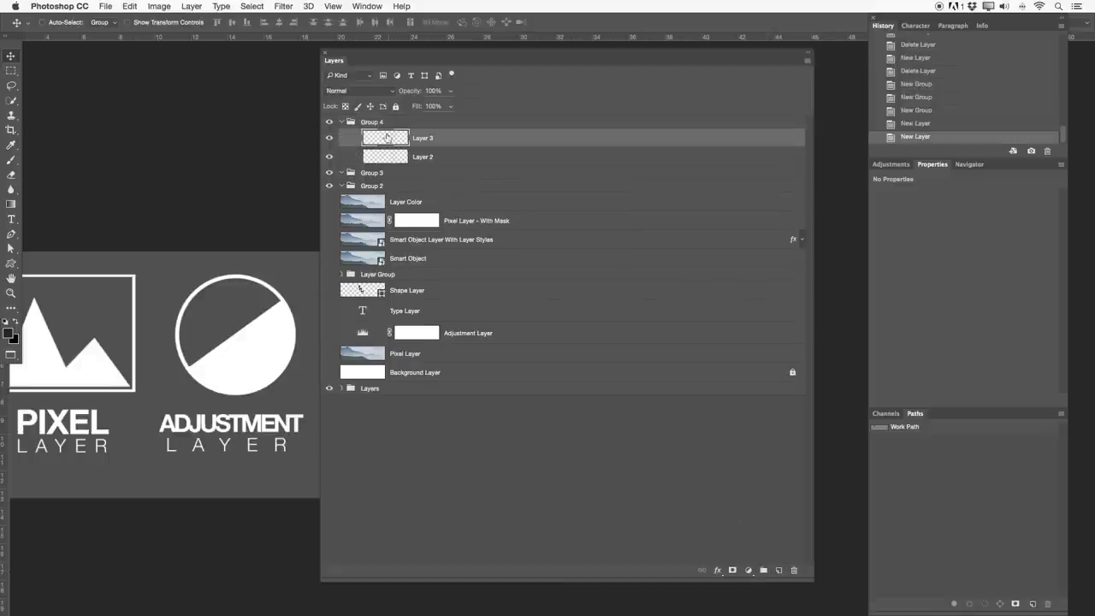
{"action": "left_click", "coordinate": [383, 125]}
{"action": "key", "text": "BackSpace"}
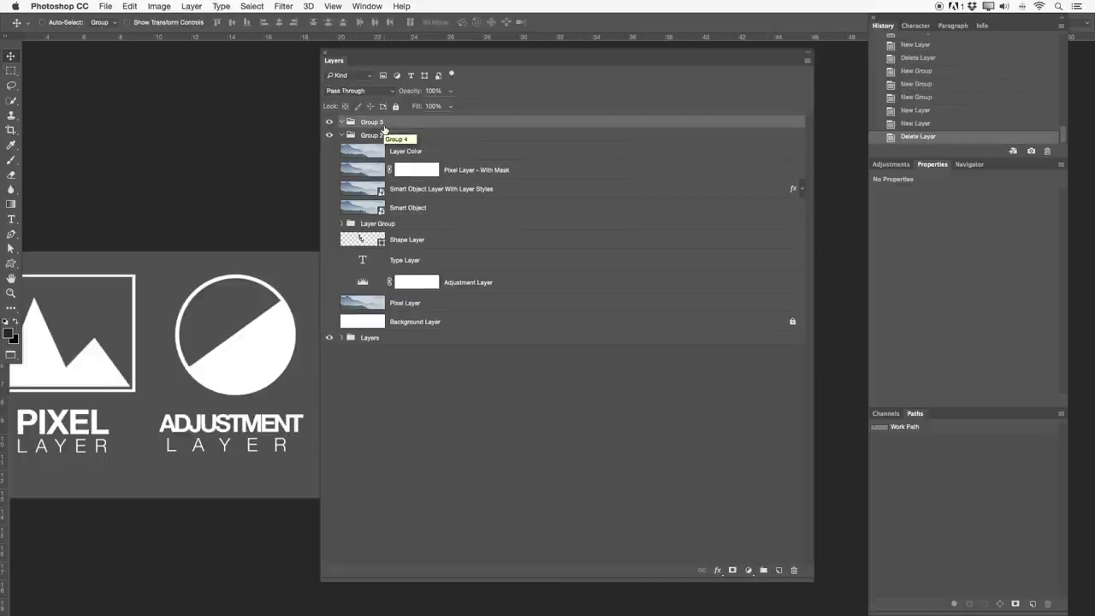
{"action": "key", "text": "BackSpace"}
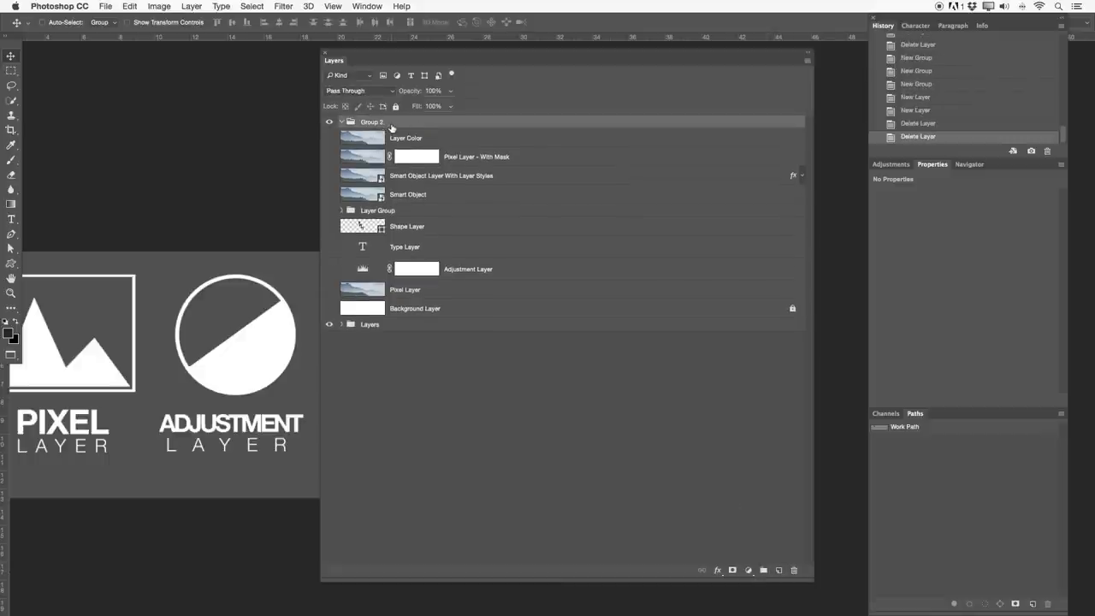
{"action": "key", "text": "BackSpace"}
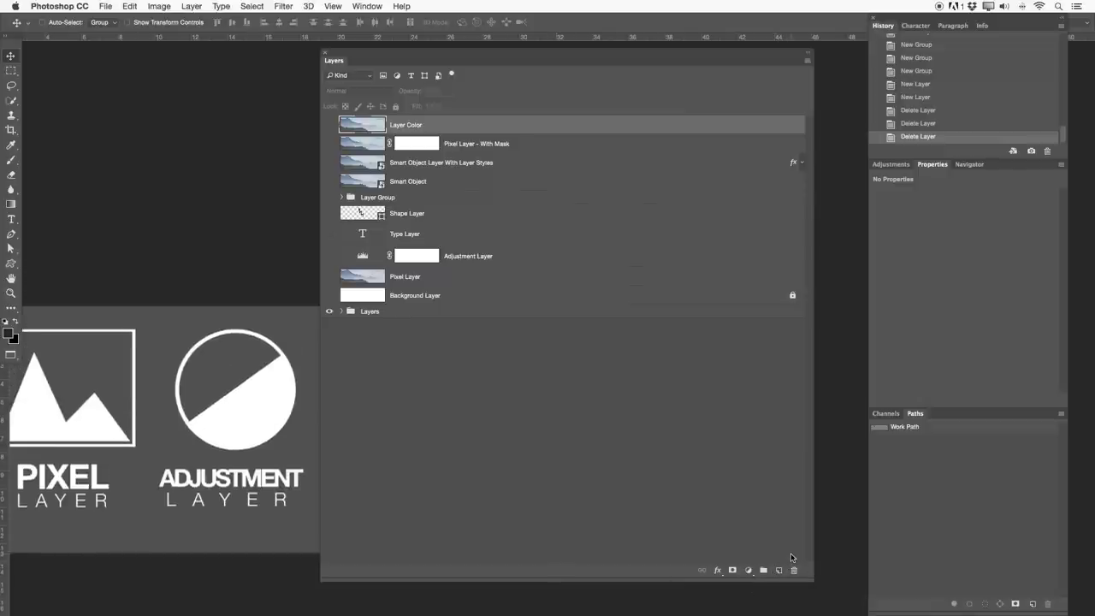
{"action": "left_click", "coordinate": [806, 61]}
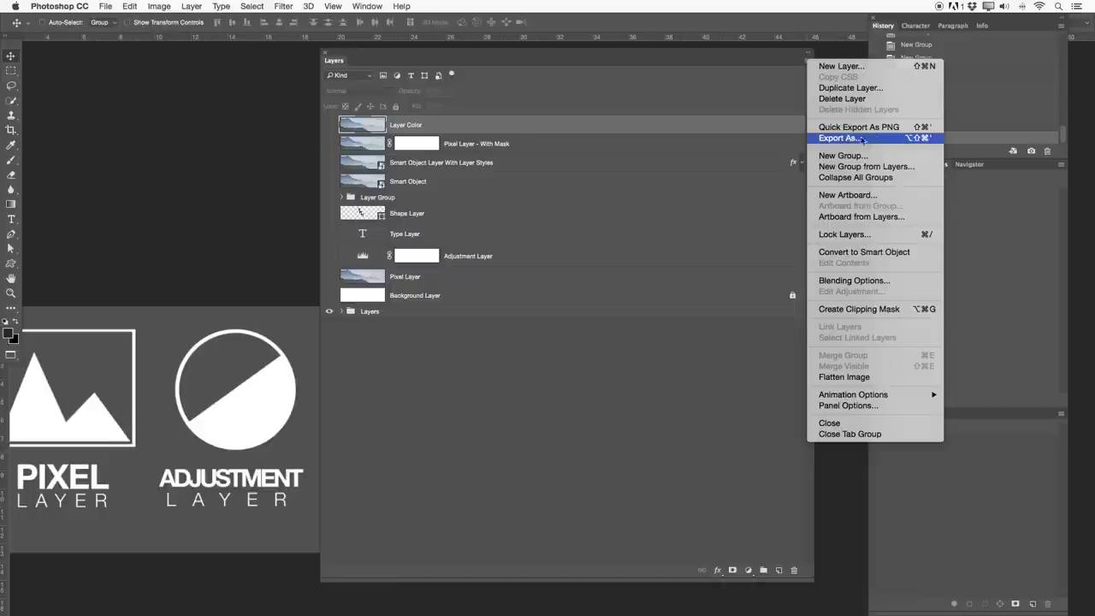
{"action": "left_click", "coordinate": [776, 378]}
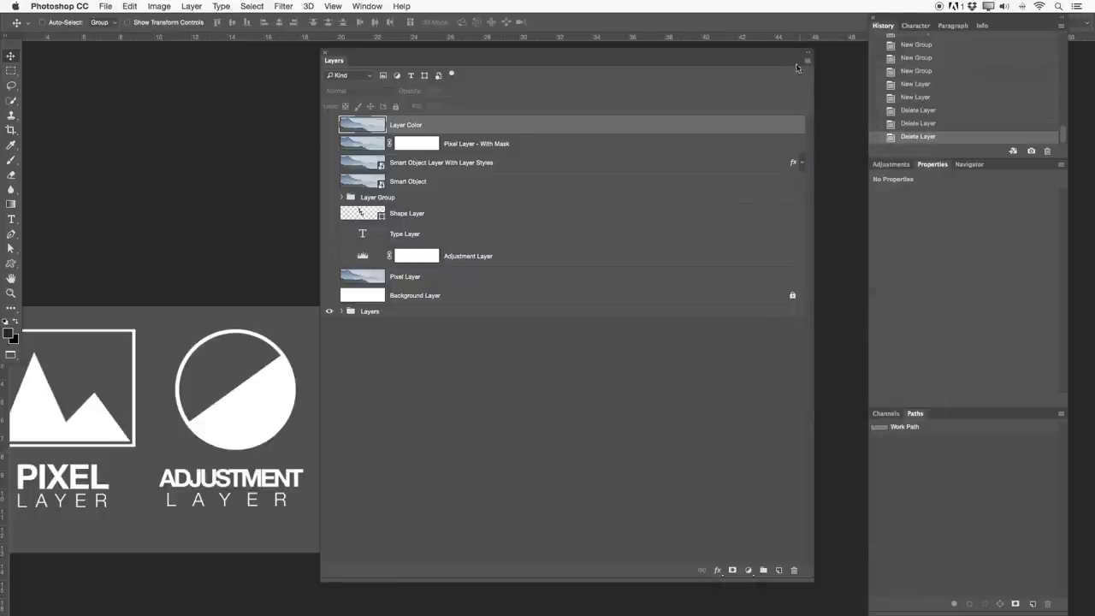